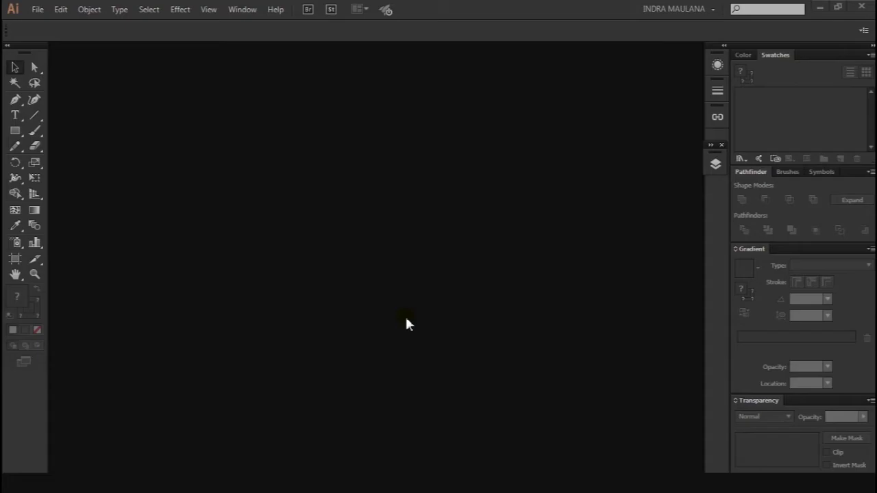
- Create a new document in inches, 3.5 in wide by 2 in high, in CMYK colour mode
click(38, 9)
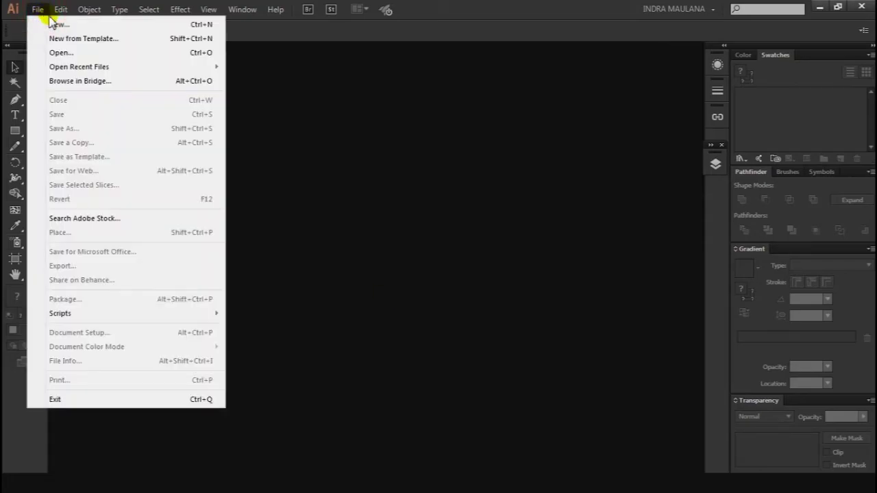
click(41, 23)
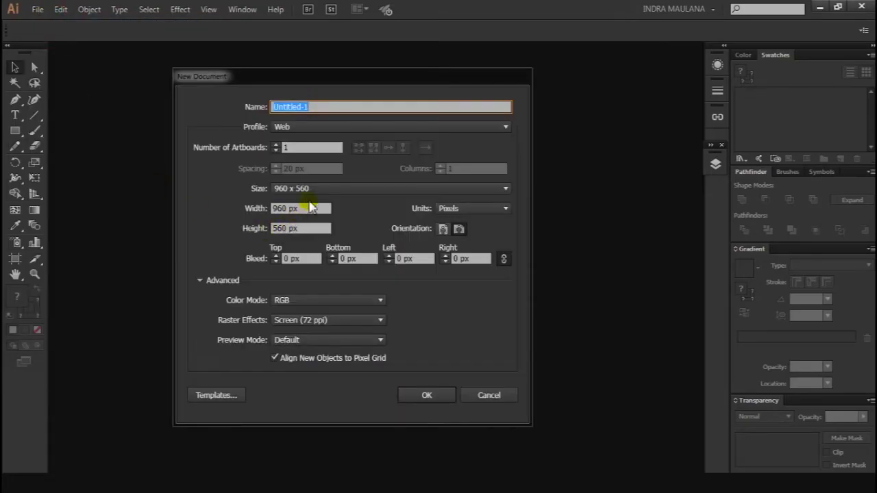
click(498, 209)
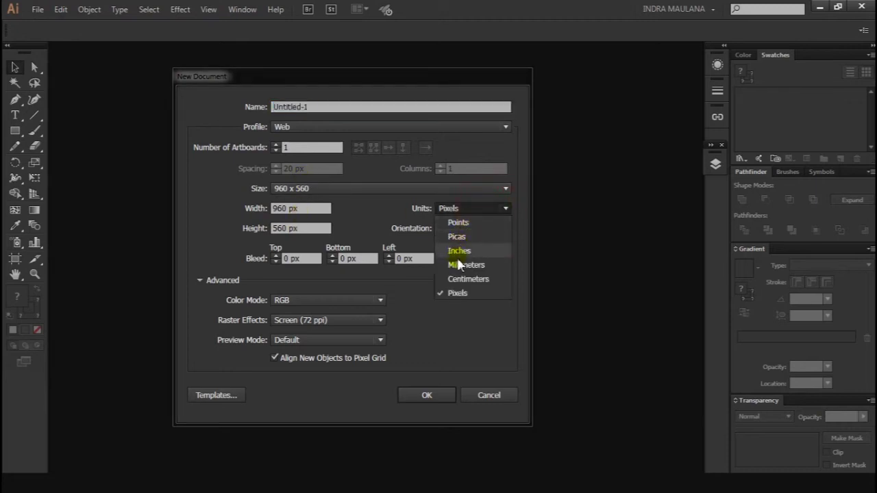
click(461, 251)
double_click(302, 208)
text(3.5)
double_click(308, 228)
text(2)
click(339, 297)
click(322, 314)
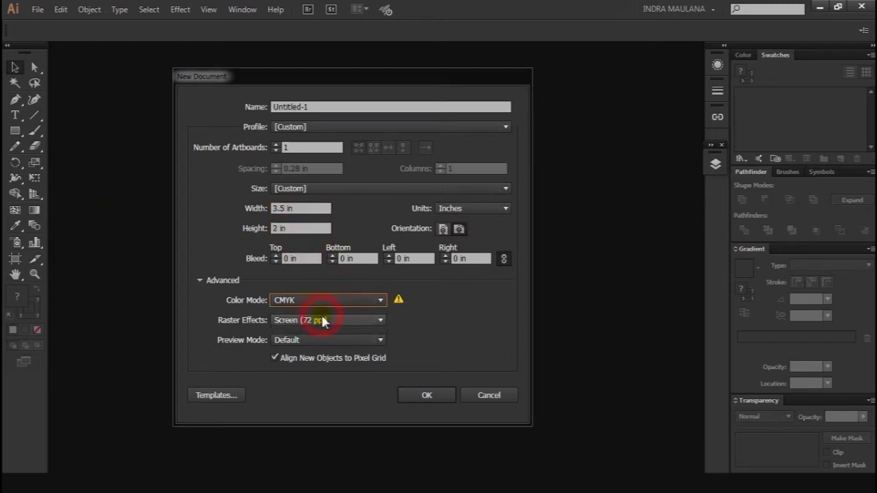
click(427, 395)
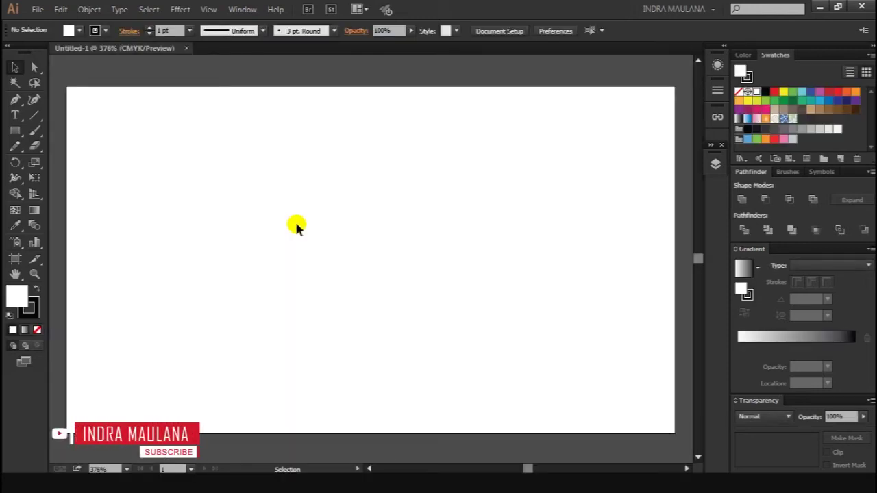
- Use the Artboard tool's New Artboard to place a second card artboard beneath the front one
click(16, 259)
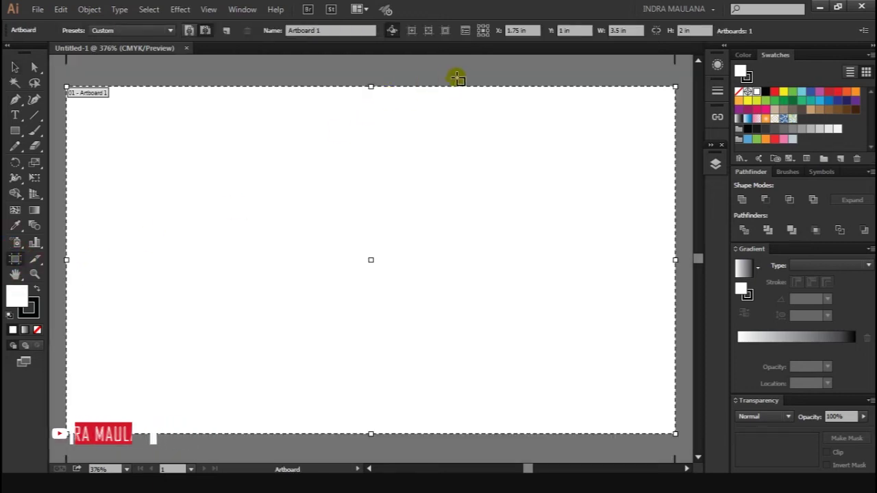
key(ctrl+minus)
key(ctrl+minus)
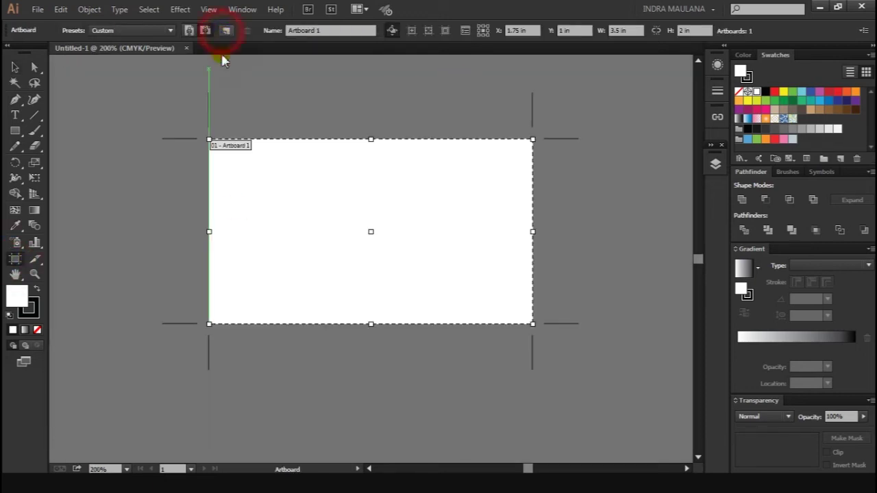
click(222, 37)
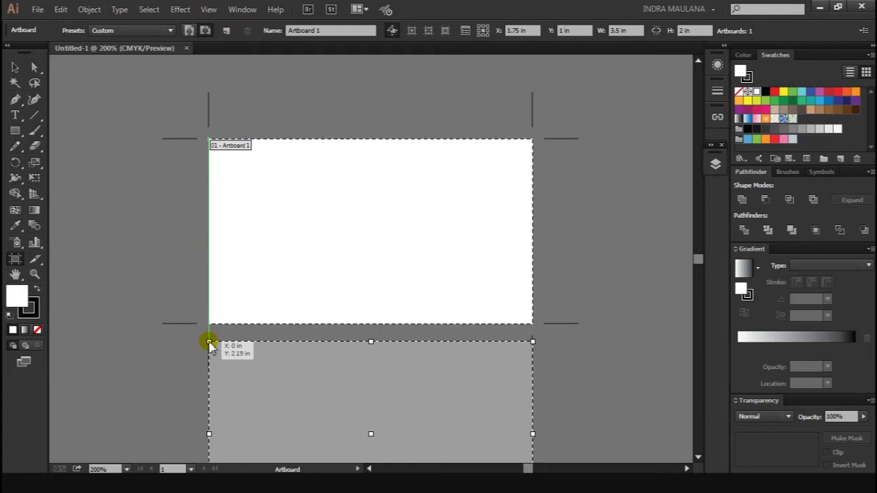
click(208, 351)
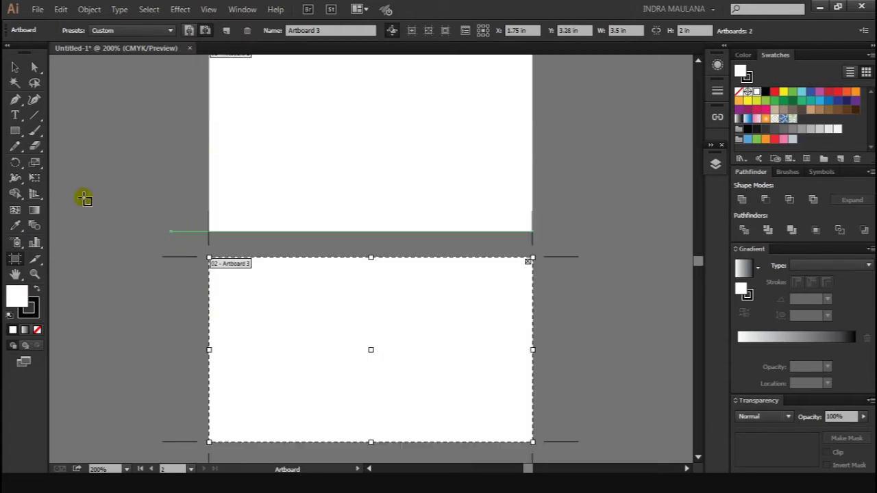
click(15, 68)
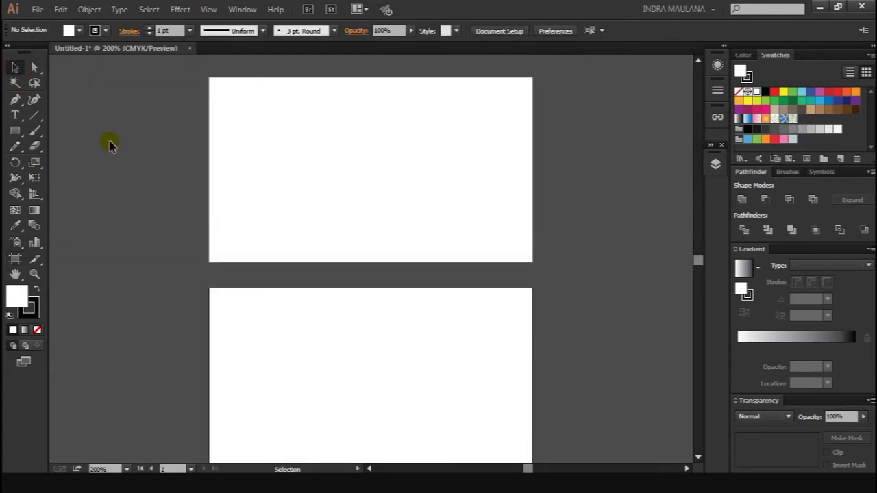
click(15, 130)
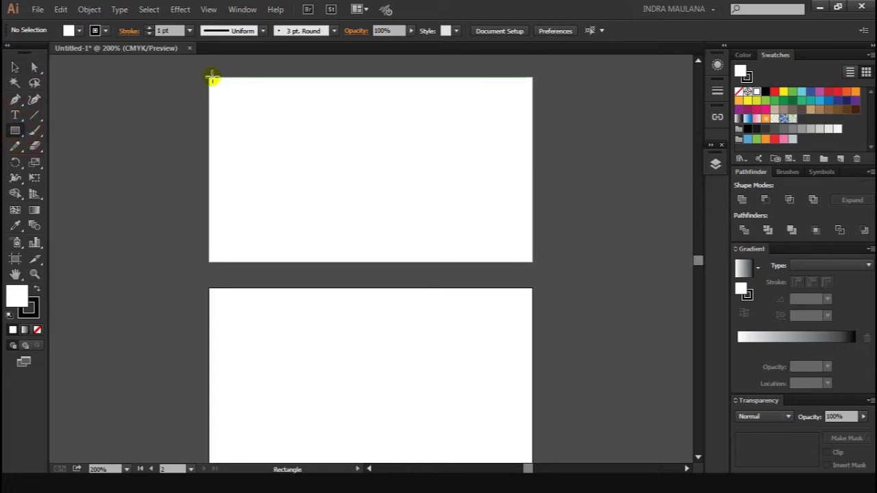
- Draw a rectangle over the front artboard, show rulers, and drag a vertical guide to the centre
drag(209, 77, 532, 262)
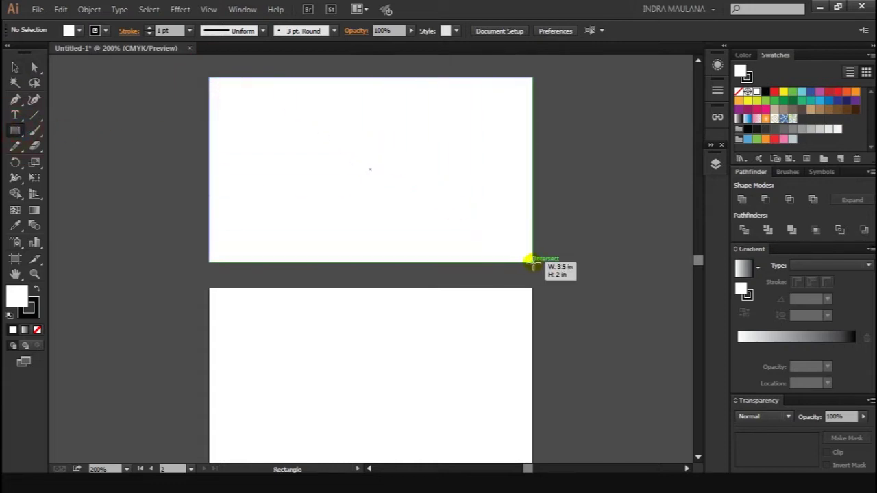
key(ctrl+r)
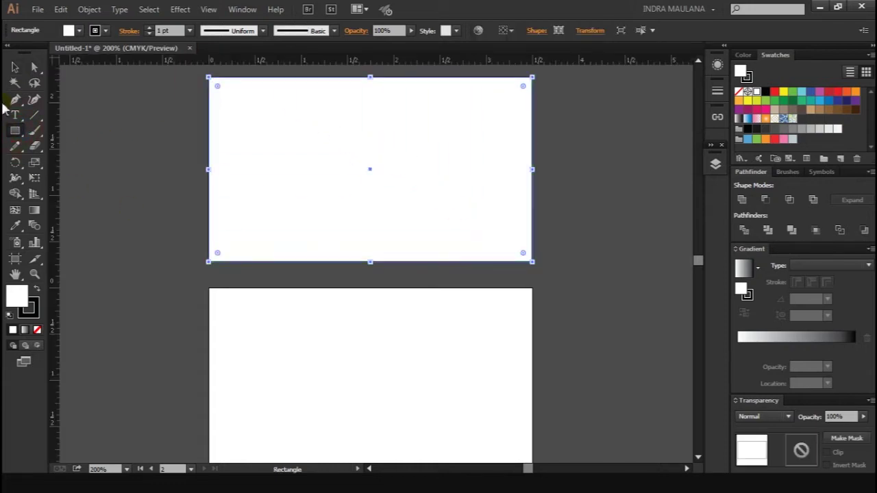
drag(52, 116, 370, 180)
scroll(66, 250, down, 1)
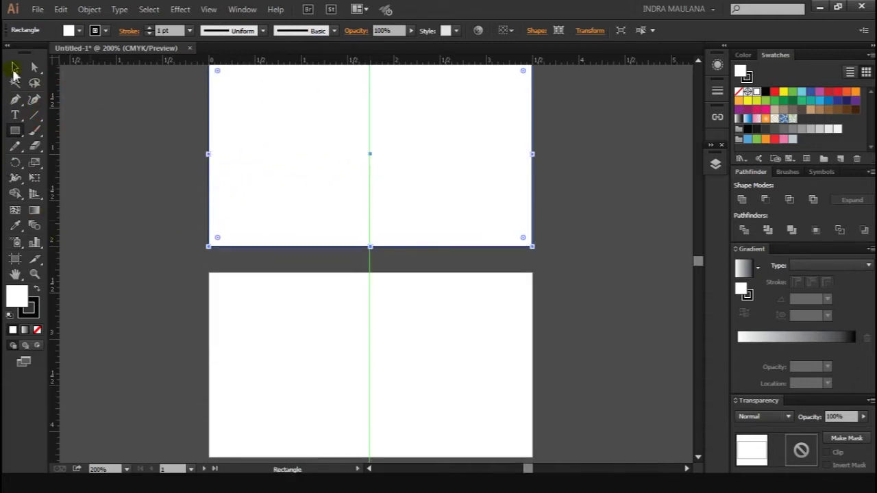
click(116, 250)
scroll(130, 206, up, 4)
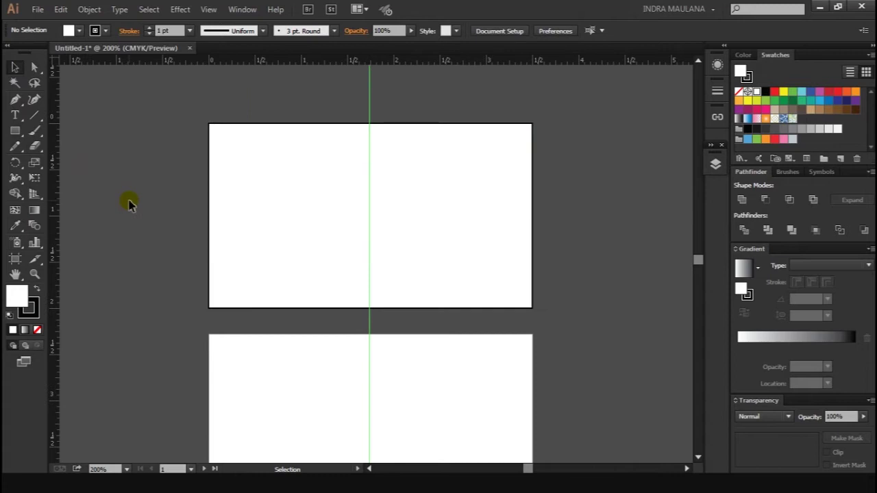
click(15, 100)
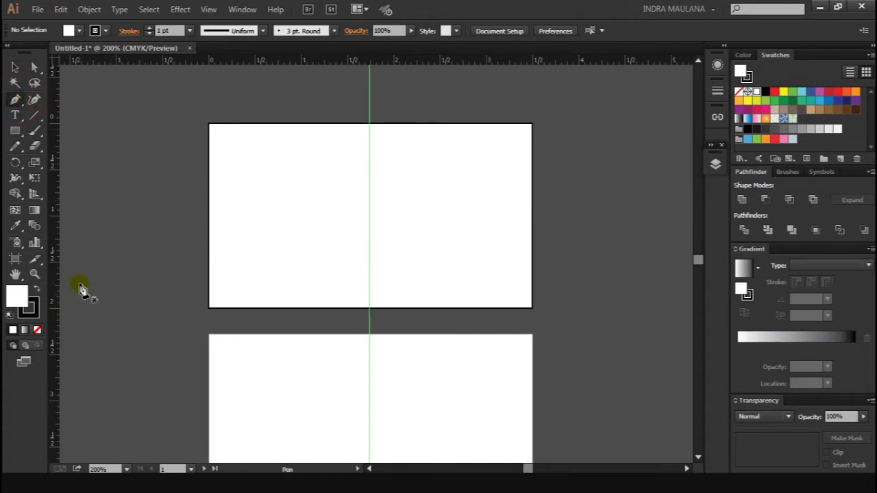
- Set fill to None and draw the first S-curve from below the front card past its top
click(37, 331)
drag(196, 269, 172, 264)
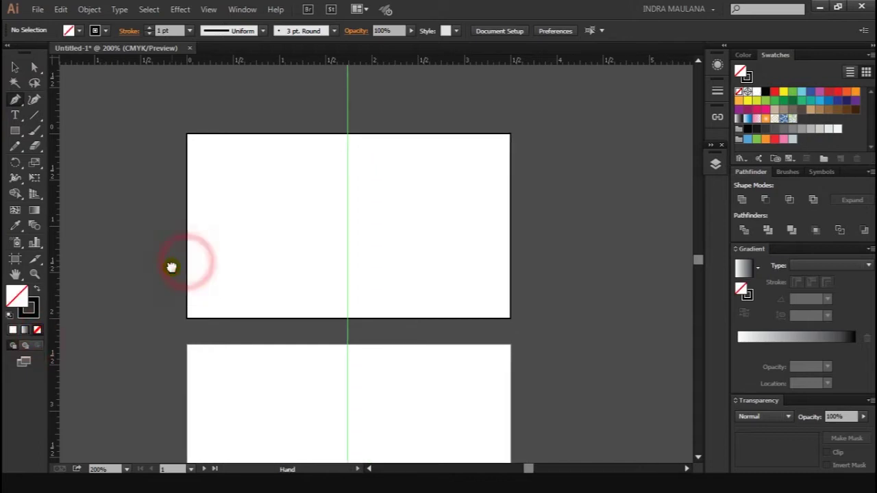
click(256, 333)
drag(271, 275, 266, 243)
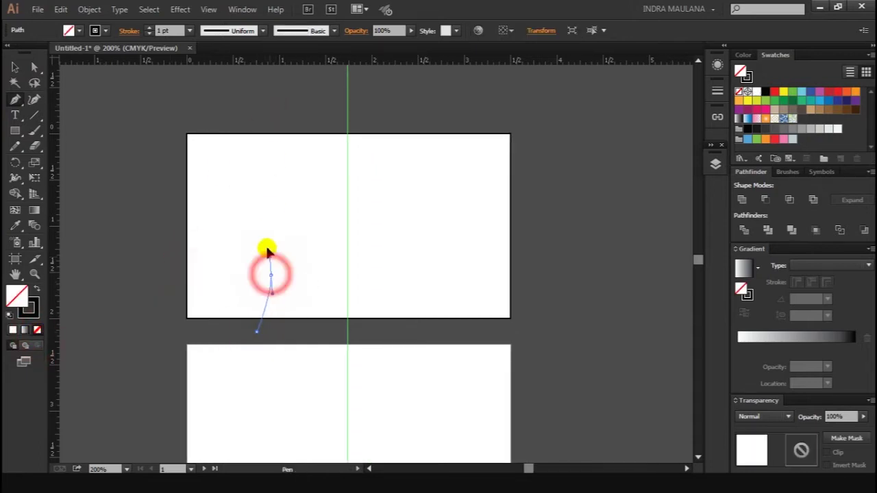
mouse_move(233, 123)
mouse_down()
mouse_move(250, 83)
mouse_move(264, 85)
mouse_up()
ctrl+click(283, 89)
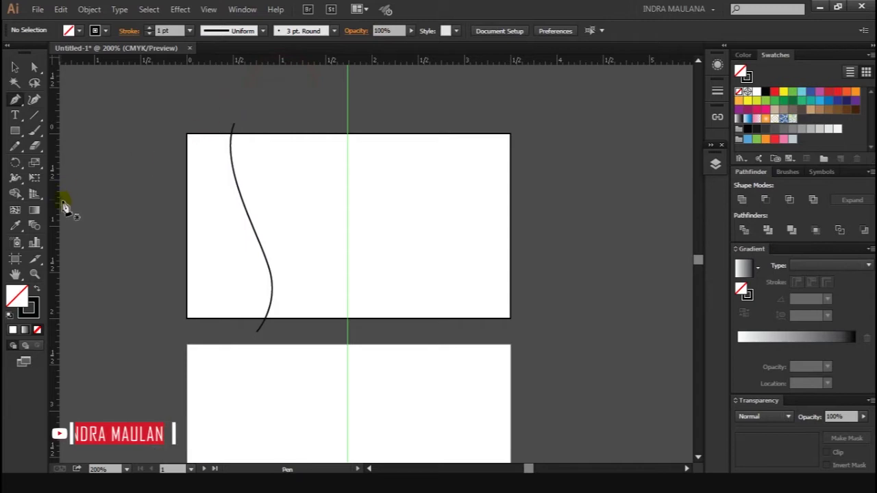
- Draw a second curve crossing the first, from below the card to above its top edge
drag(98, 198, 98, 212)
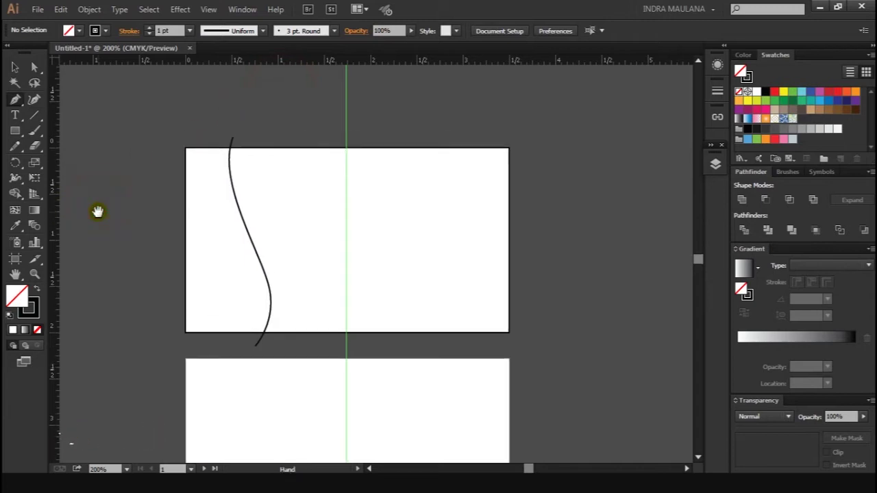
click(294, 341)
drag(263, 291, 240, 284)
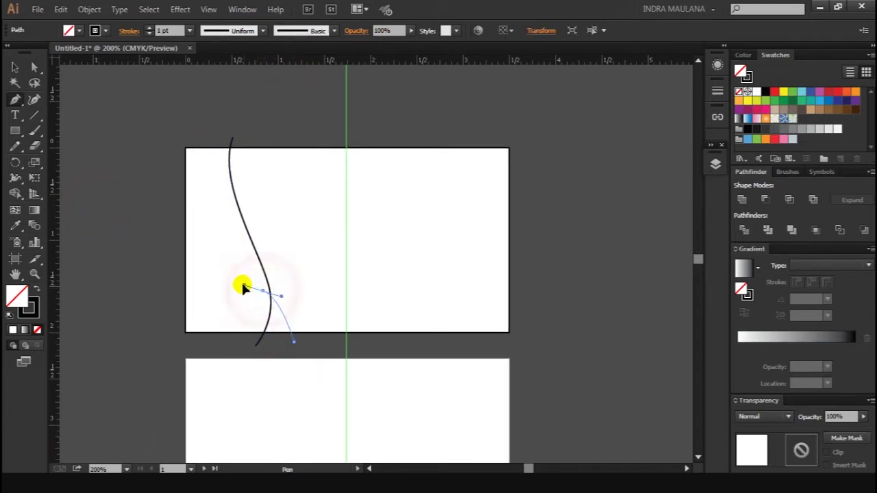
drag(239, 286, 237, 280)
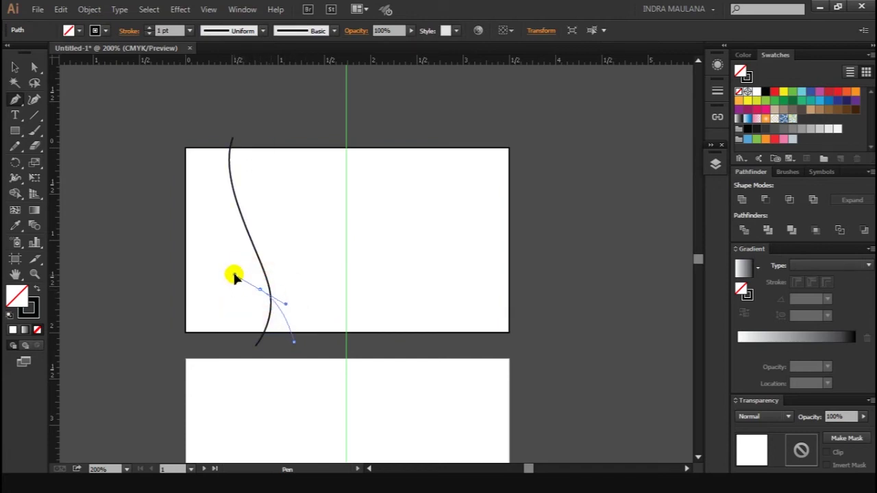
drag(205, 172, 205, 204)
drag(271, 169, 334, 114)
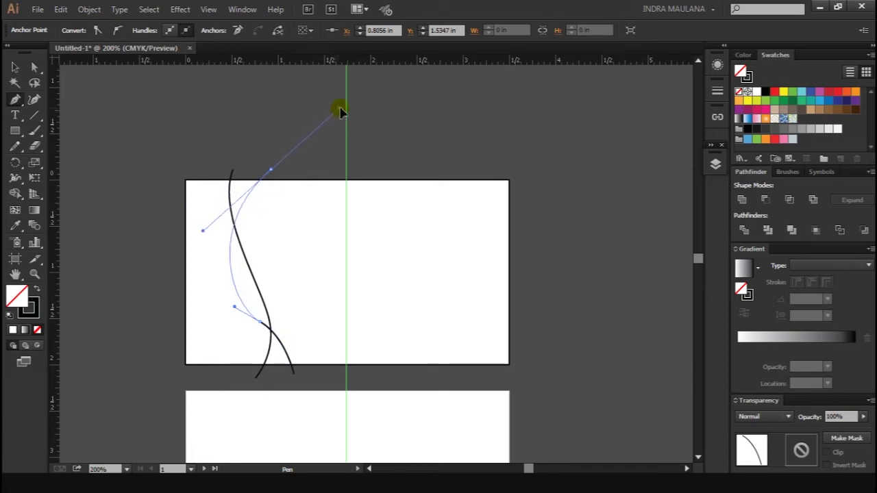
ctrl+click(284, 117)
- With Direct Selection, bulge the second curve left and move its bottom end right
drag(117, 213, 107, 182)
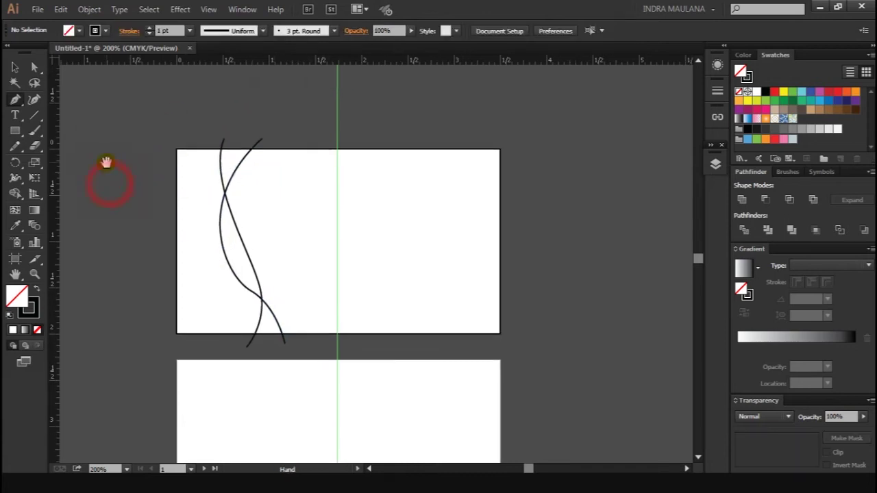
click(34, 66)
click(251, 291)
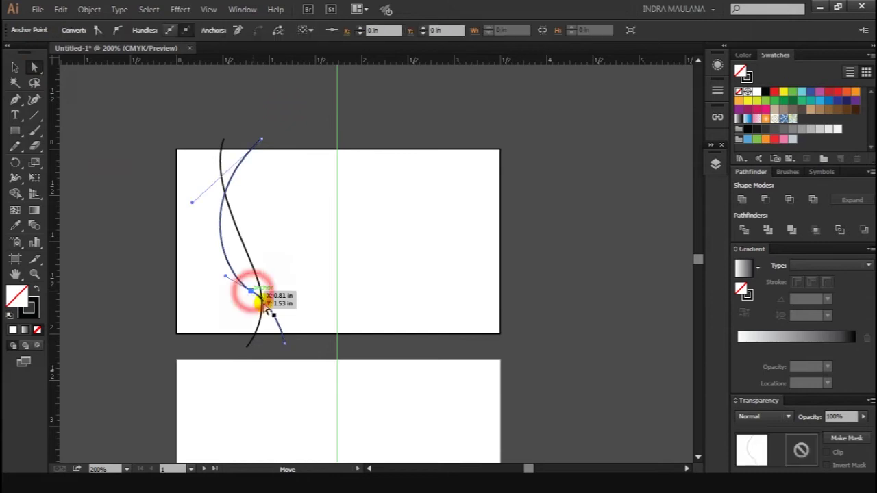
drag(226, 278, 211, 268)
click(147, 283)
click(285, 344)
drag(286, 345, 296, 344)
drag(254, 294, 245, 294)
click(163, 361)
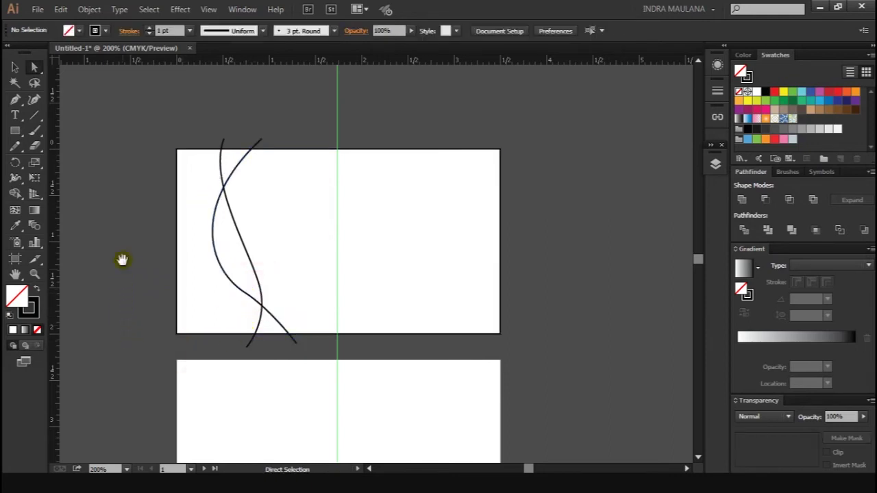
- Fine-tune the remaining bends and anchor points of the curves
drag(122, 260, 130, 265)
drag(254, 300, 201, 266)
click(139, 278)
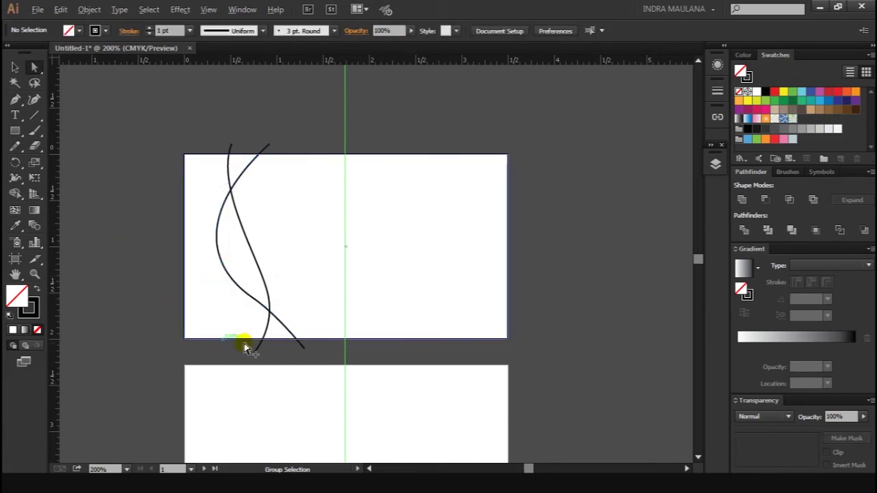
scroll(244, 346, up, 2)
mouse_move(283, 268)
mouse_down()
mouse_move(264, 257)
mouse_move(305, 288)
mouse_move(299, 297)
mouse_move(308, 294)
mouse_up()
click(314, 361)
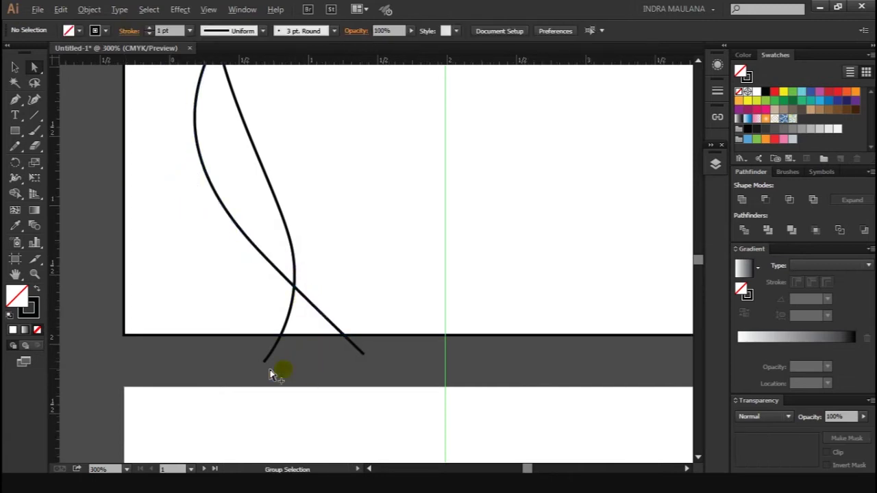
scroll(117, 336, down, 1)
scroll(117, 347, down, 1)
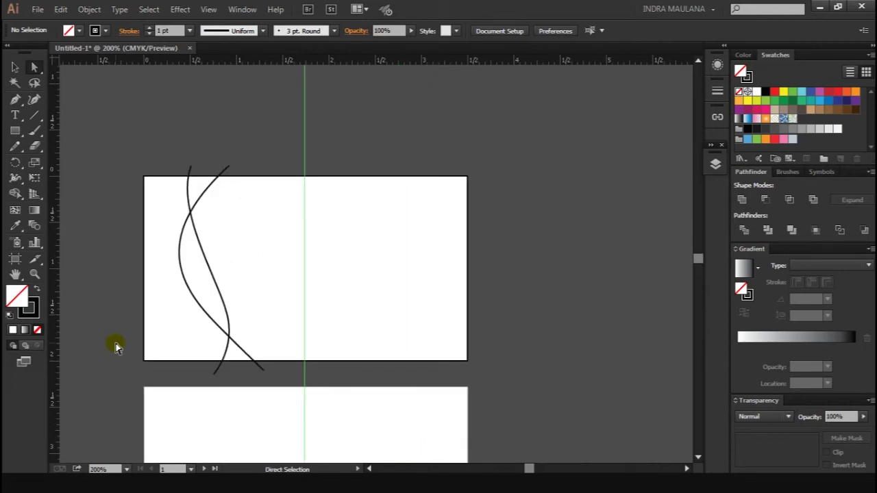
click(15, 67)
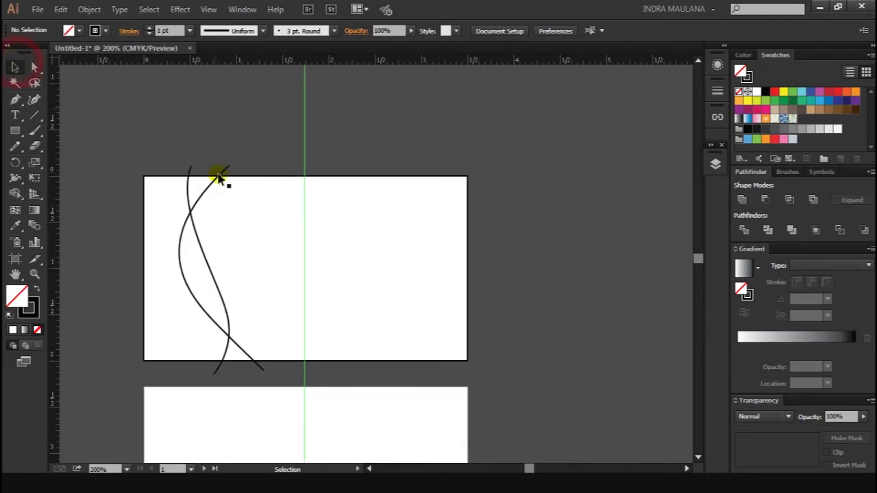
- Give the front card rectangle a black fill
click(250, 198)
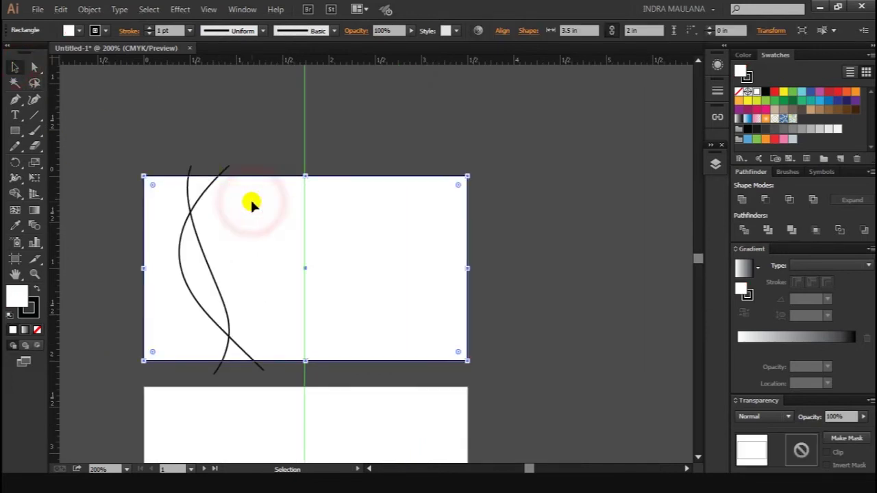
click(38, 289)
click(108, 172)
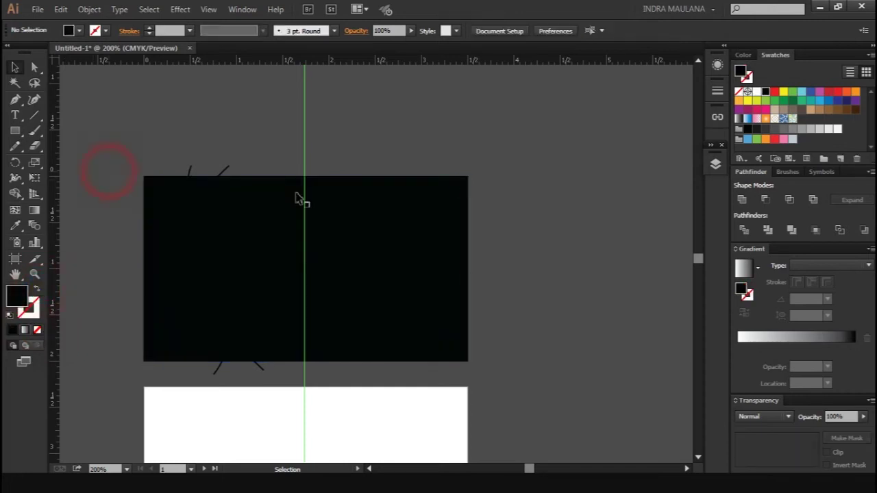
click(296, 197)
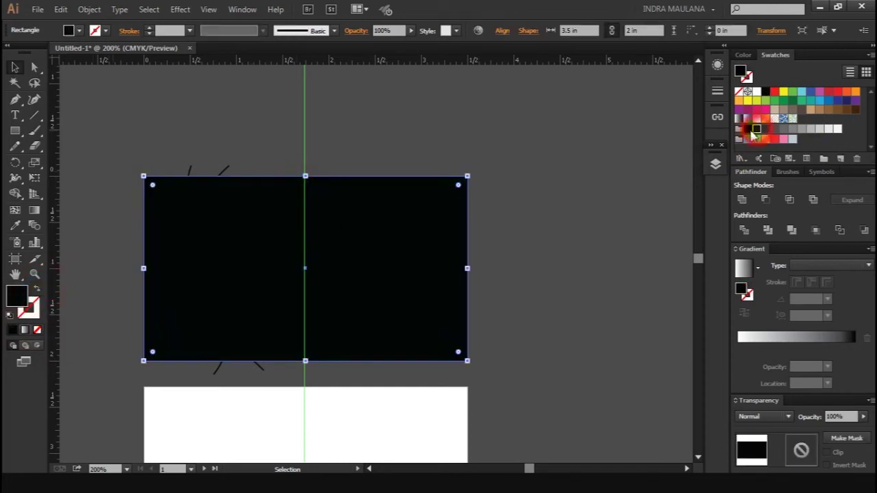
click(756, 130)
click(504, 112)
- Divide the rectangle along both curves with Pathfinder Divide and ungroup the pieces
drag(115, 120, 552, 370)
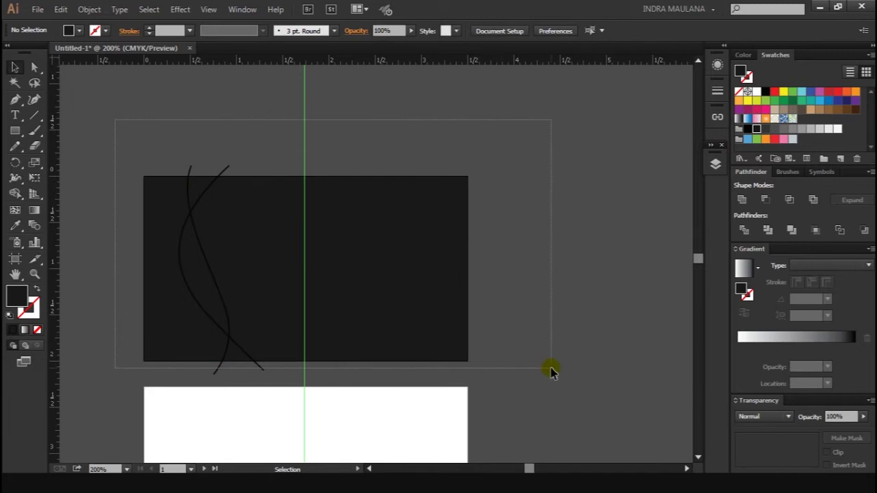
click(743, 233)
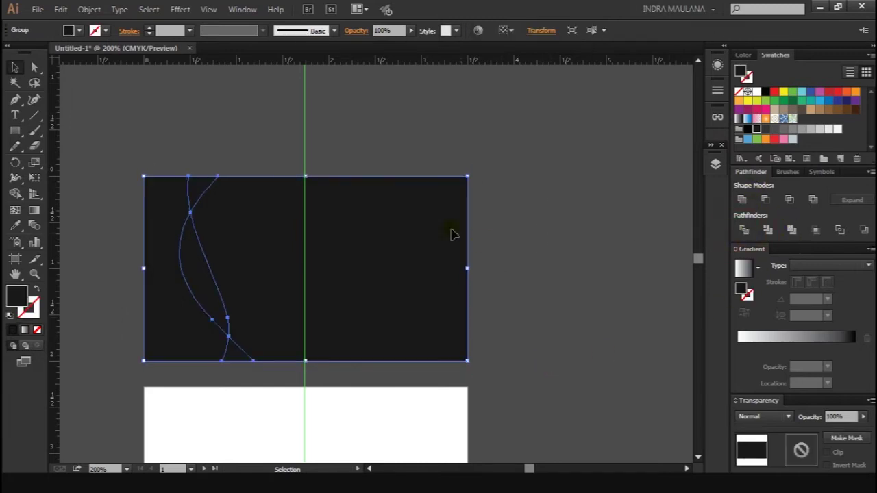
right_click(447, 229)
click(462, 301)
click(596, 273)
- Fill the right piece white and the wave-shaped pieces red
click(433, 280)
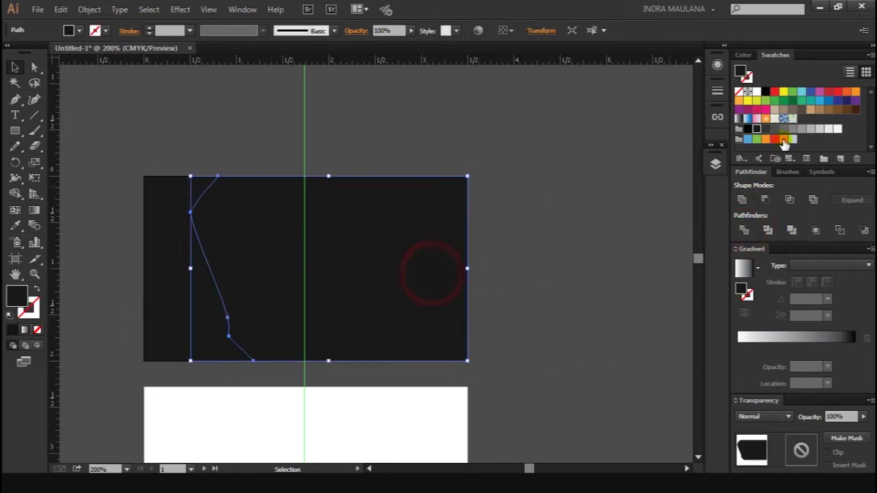
click(757, 92)
click(532, 132)
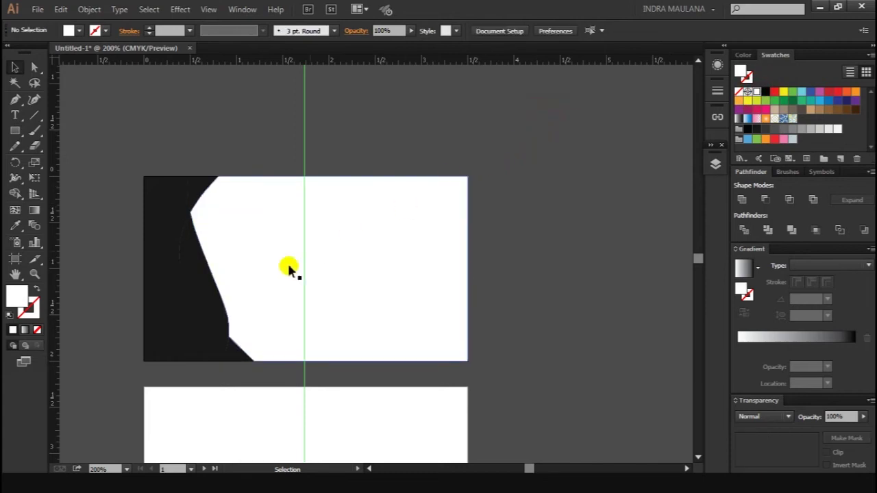
click(235, 350)
shift+click(210, 293)
shift+click(204, 185)
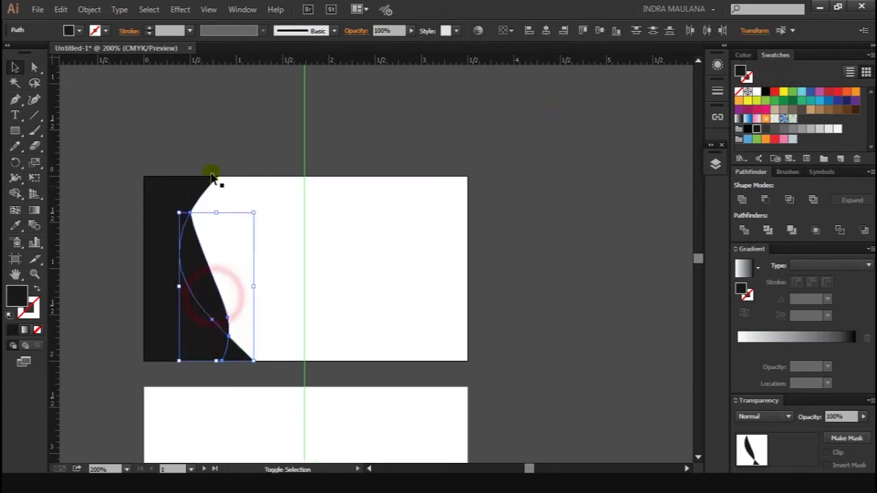
click(831, 92)
click(493, 132)
- Pan and scroll the view down to bring the back card into view
drag(443, 146, 406, 119)
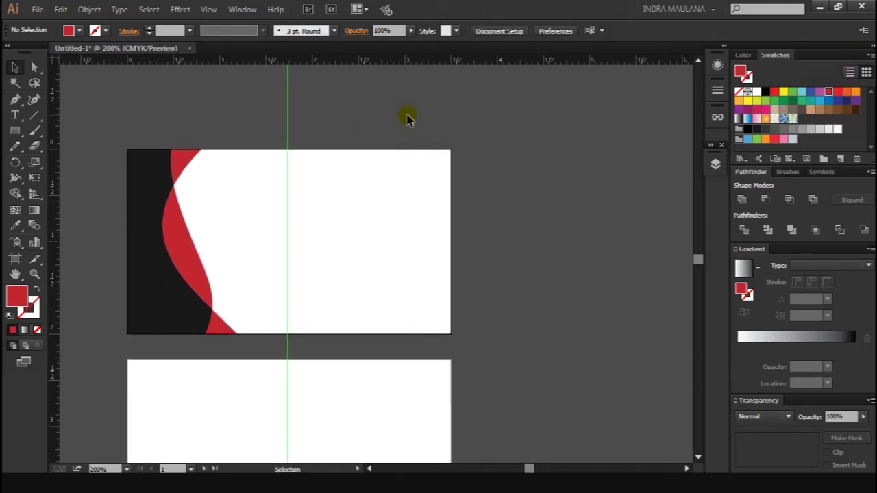
scroll(406, 119, down, 3)
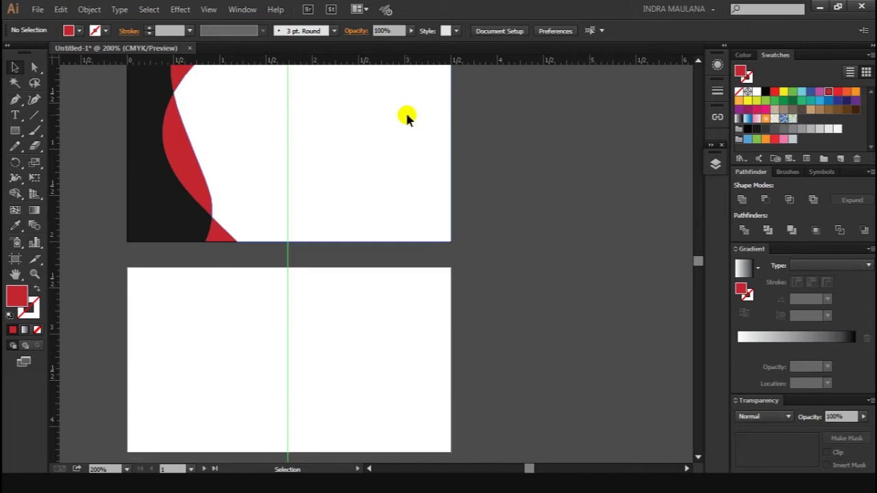
scroll(355, 339, up, 1)
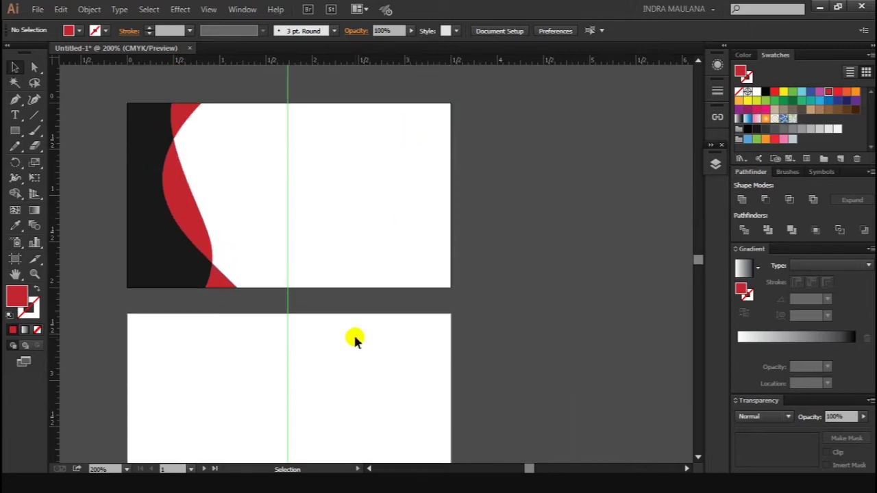
scroll(355, 339, down, 2)
drag(313, 336, 321, 323)
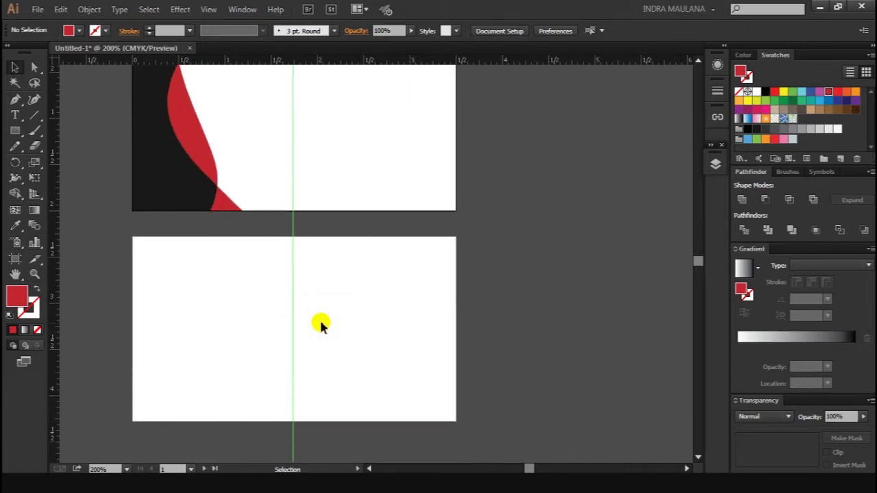
click(18, 135)
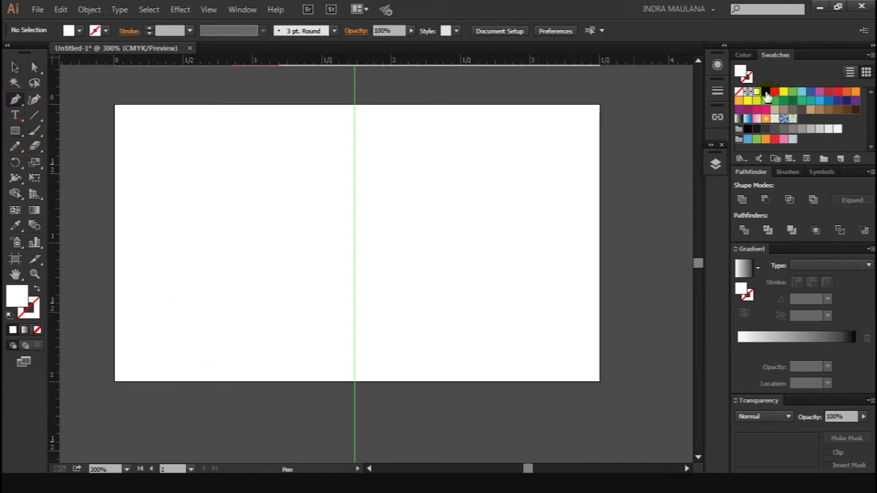
- With no fill and a black stroke, pen-draw a wave across the back card past both edges
click(765, 91)
click(34, 293)
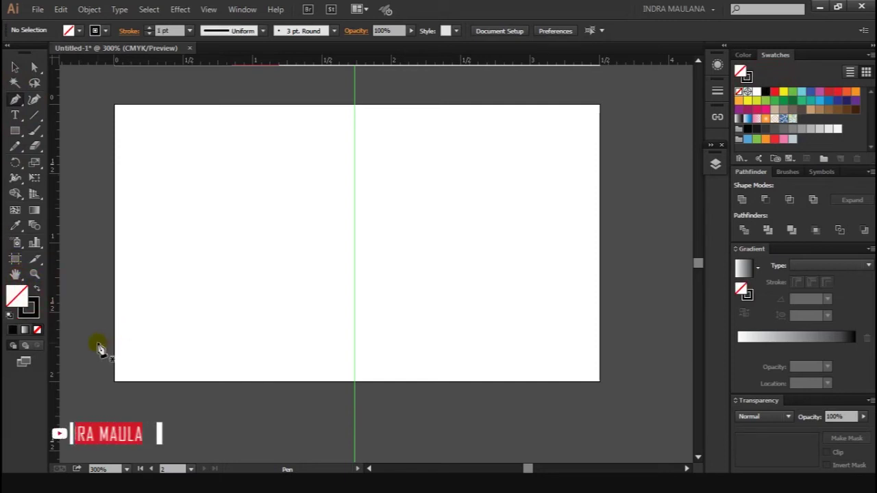
key(ctrl+minus)
mouse_move(96, 345)
mouse_down()
mouse_move(173, 334)
mouse_move(187, 342)
mouse_up()
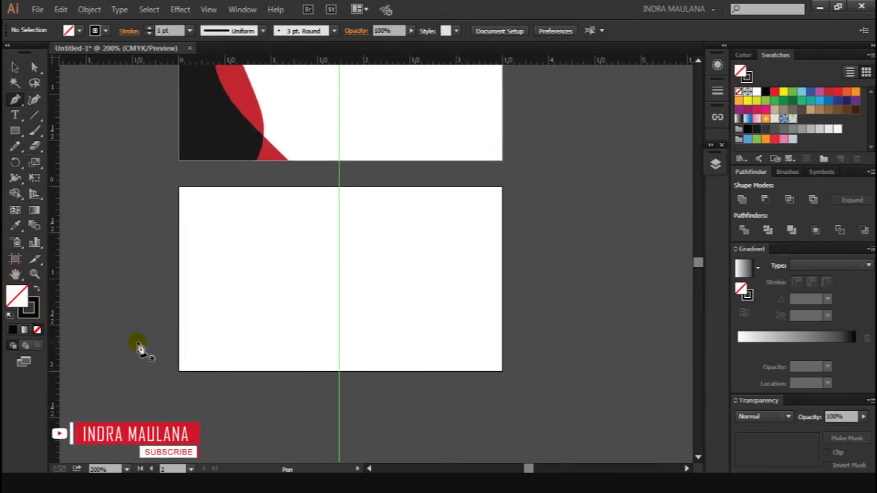
click(118, 347)
drag(279, 326, 339, 348)
drag(414, 334, 466, 309)
drag(529, 334, 567, 368)
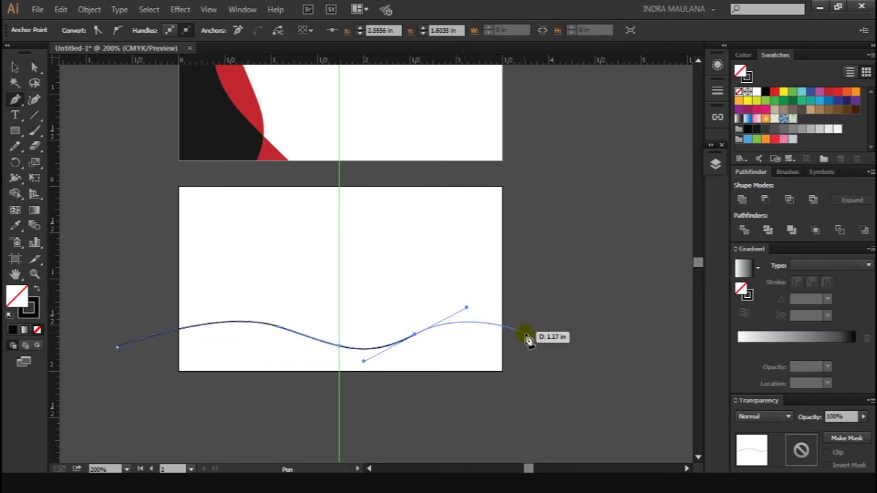
ctrl+click(586, 307)
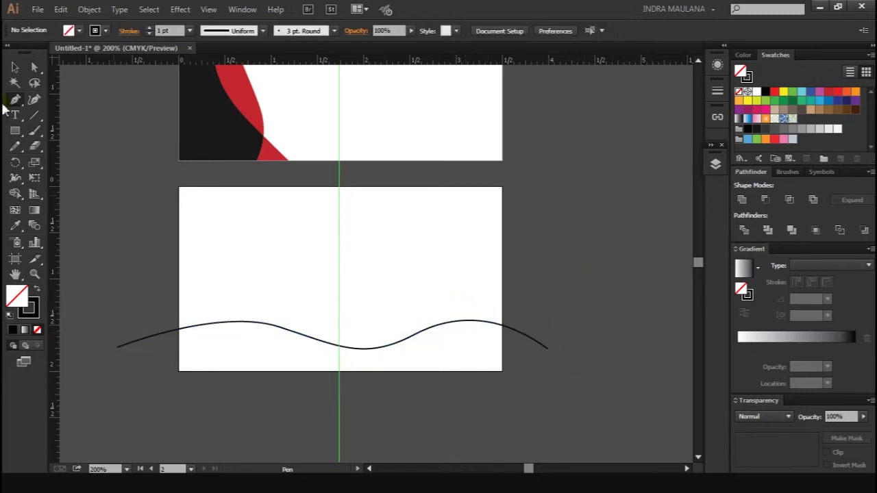
click(15, 69)
- Copy the wave, Paste in Front, and flip the copy horizontally to mirror it
click(274, 322)
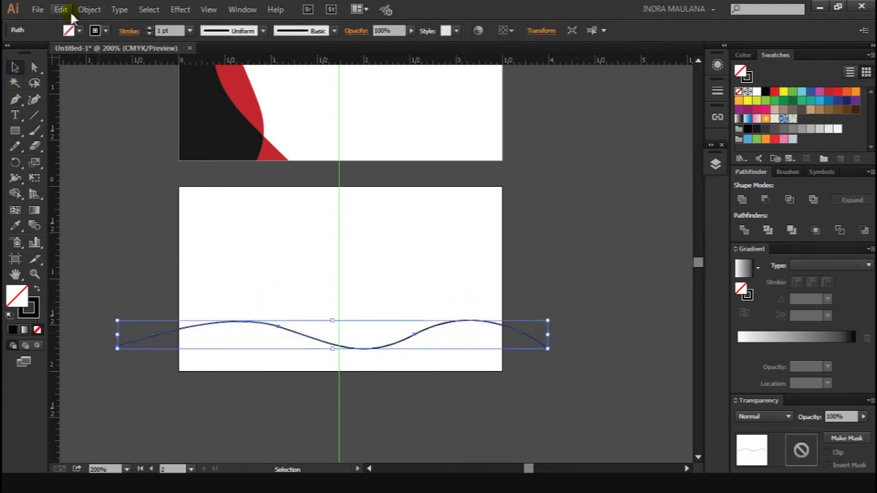
click(61, 9)
click(86, 72)
click(60, 9)
click(145, 100)
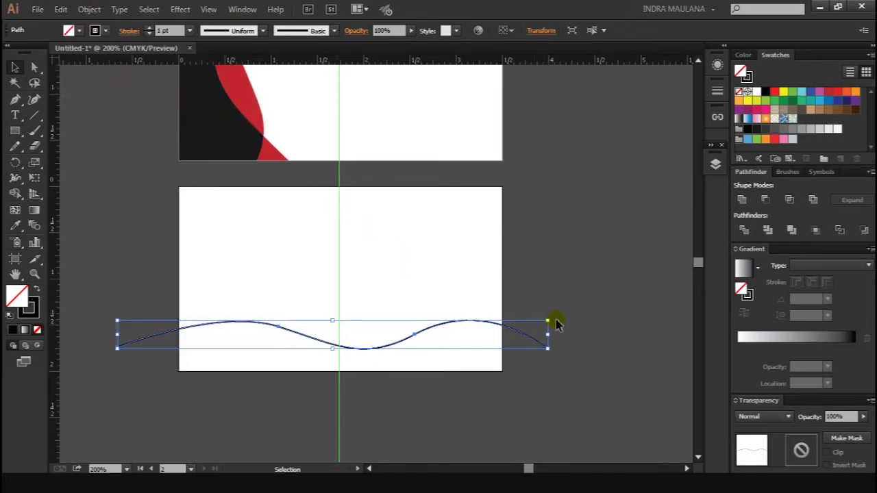
drag(548, 320, 117, 320)
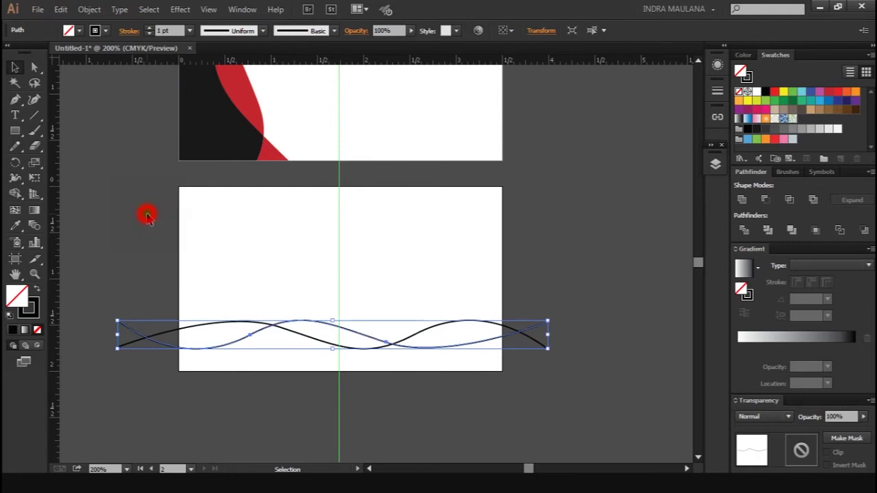
- Nudge one wave down and back, then move both waves up slightly
click(141, 209)
drag(411, 361, 410, 372)
click(553, 304)
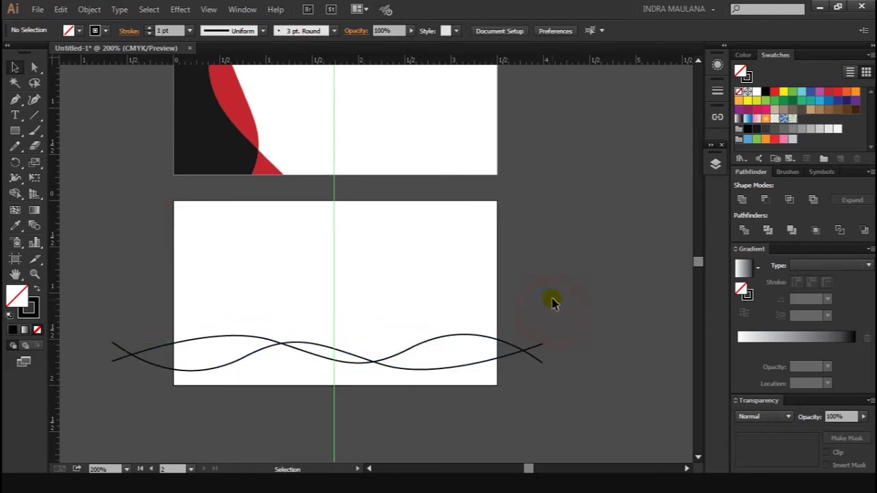
drag(345, 353, 346, 350)
click(89, 248)
scroll(108, 251, up, 1)
drag(552, 281, 470, 385)
drag(463, 352, 456, 336)
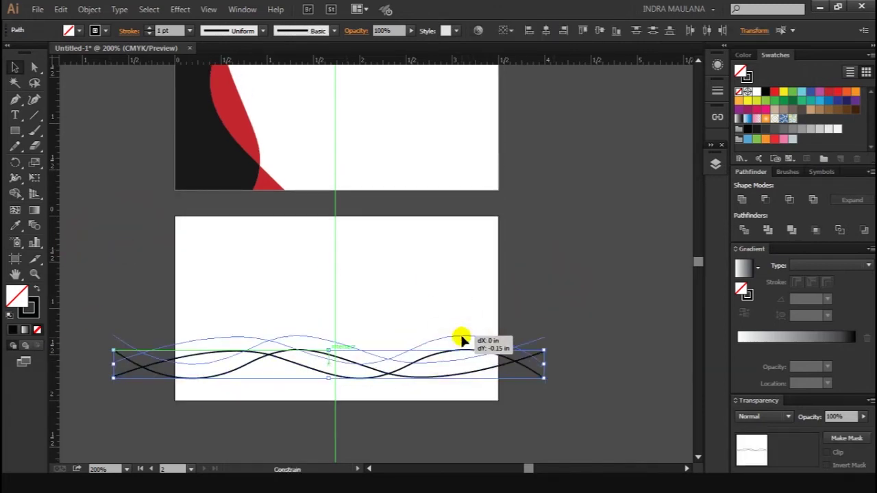
- Shift both waves slightly right and move one down so they cross differently
key(space)
drag(171, 306, 157, 301)
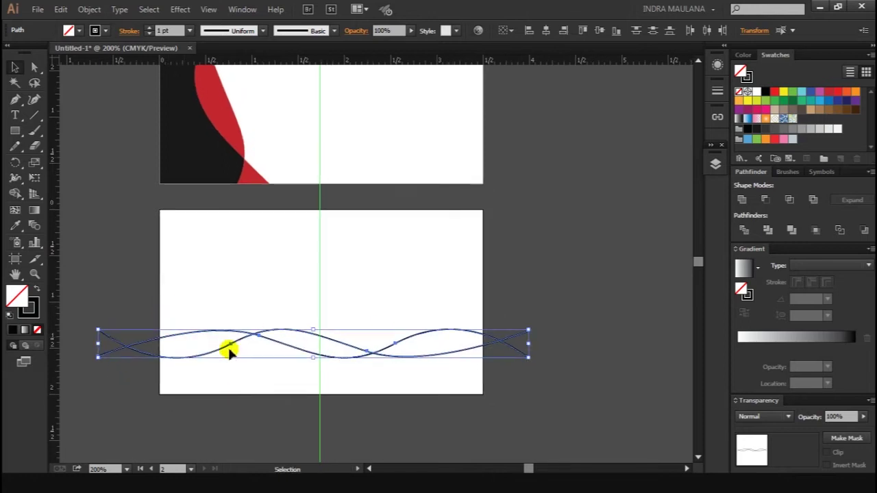
drag(280, 333, 286, 335)
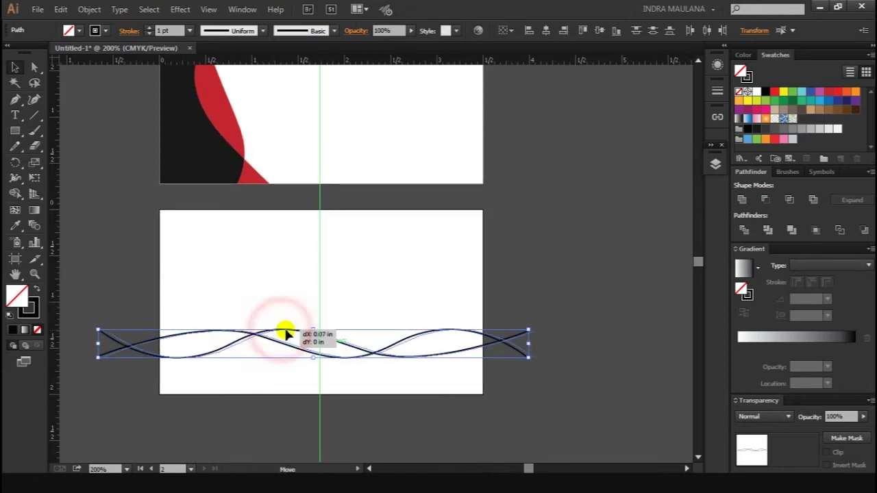
click(135, 287)
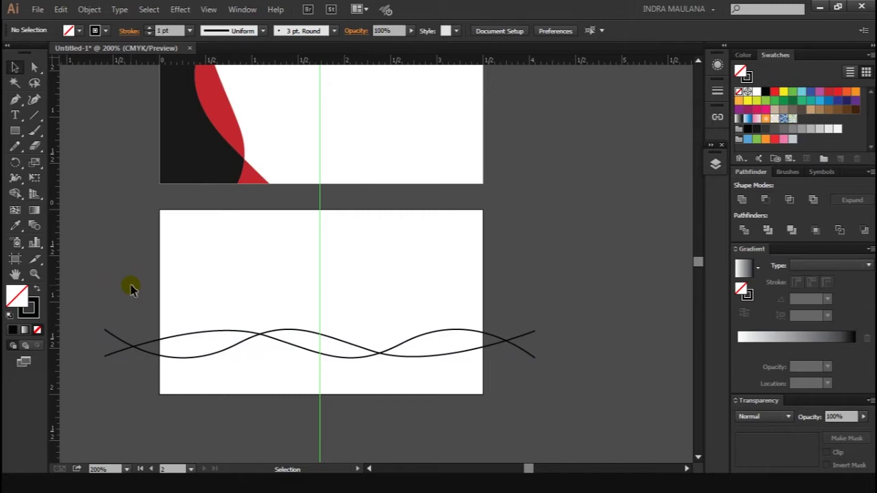
click(272, 344)
drag(281, 342, 283, 348)
click(470, 244)
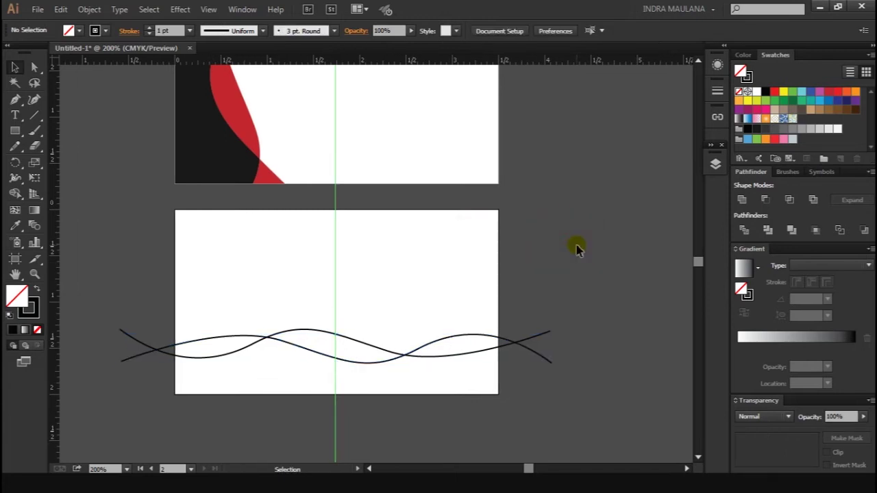
click(15, 131)
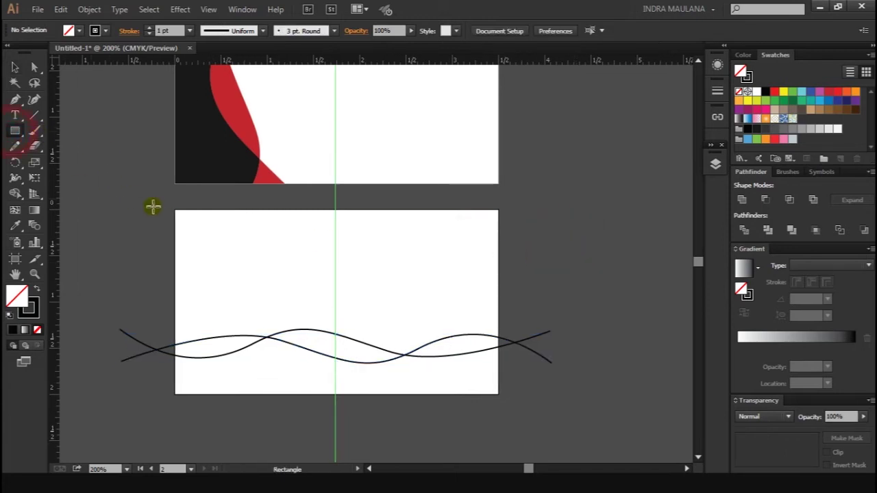
- Draw a red rectangle covering the whole back card, with no outline
drag(174, 209, 497, 393)
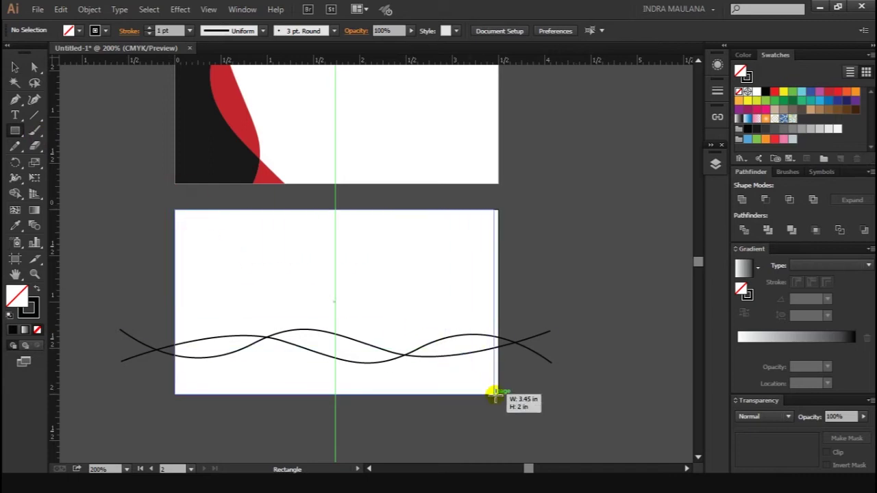
click(14, 66)
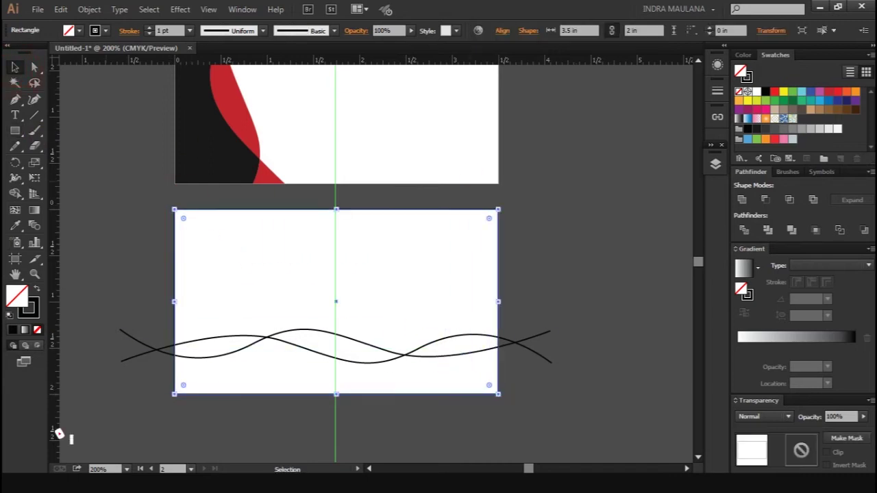
click(829, 92)
click(593, 248)
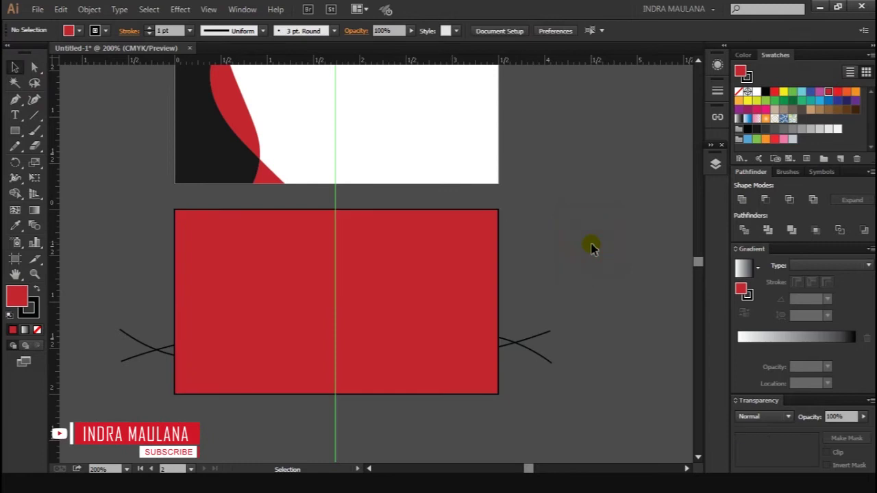
click(411, 343)
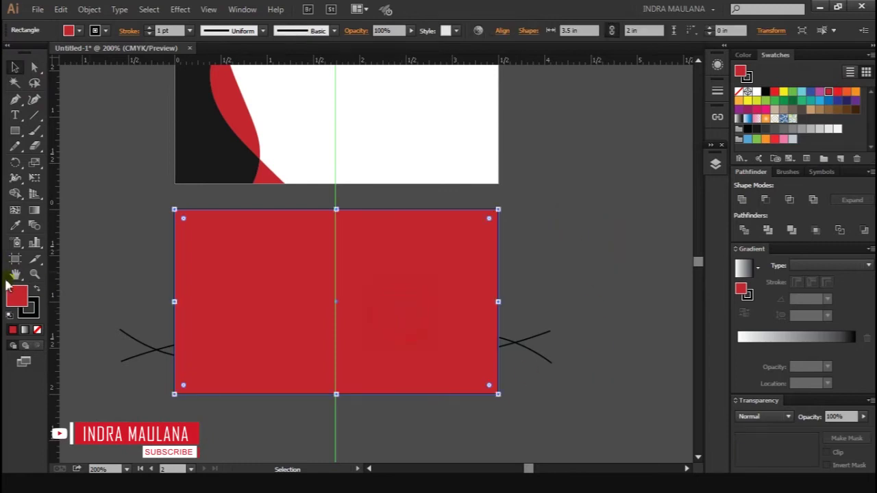
click(12, 330)
key(x)
key(x)
- Divide the rectangle along the wavy lines with Pathfinder Divide and ungroup the pieces
drag(560, 401, 118, 268)
click(744, 234)
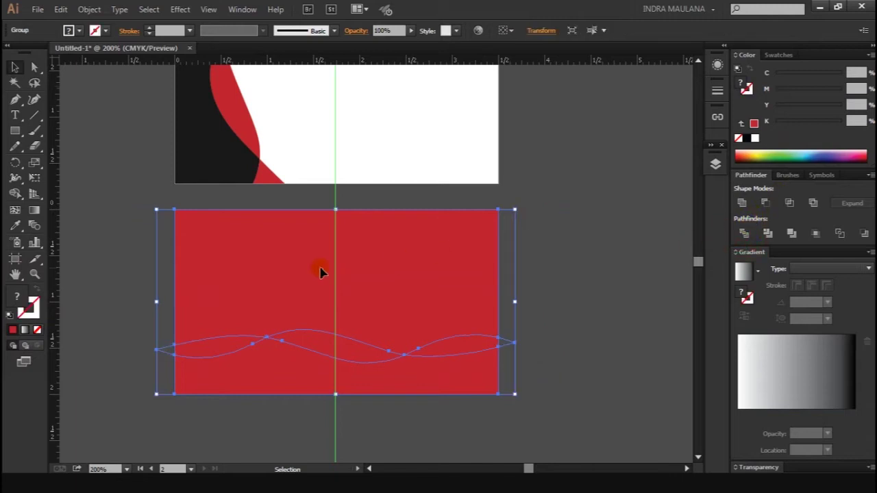
right_click(320, 268)
click(330, 344)
click(681, 286)
- Fill the bottom strip black and the piece above the wave white
click(493, 384)
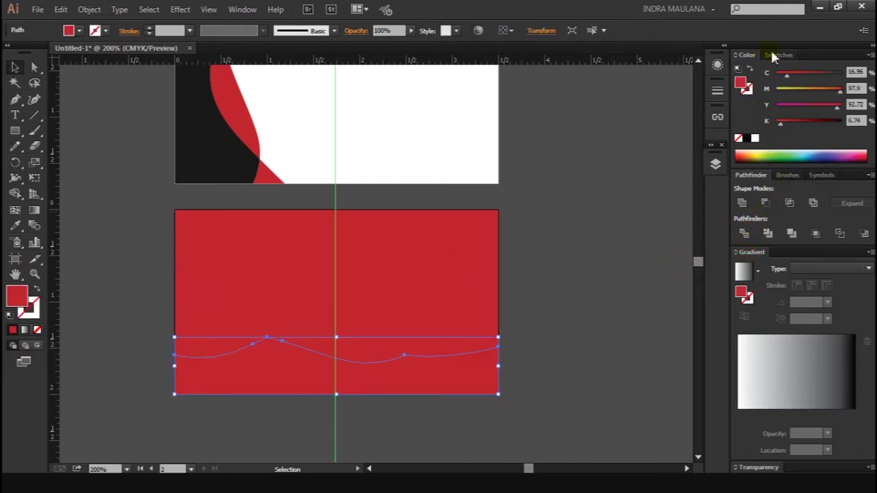
click(774, 55)
click(756, 129)
click(548, 241)
click(487, 246)
click(753, 91)
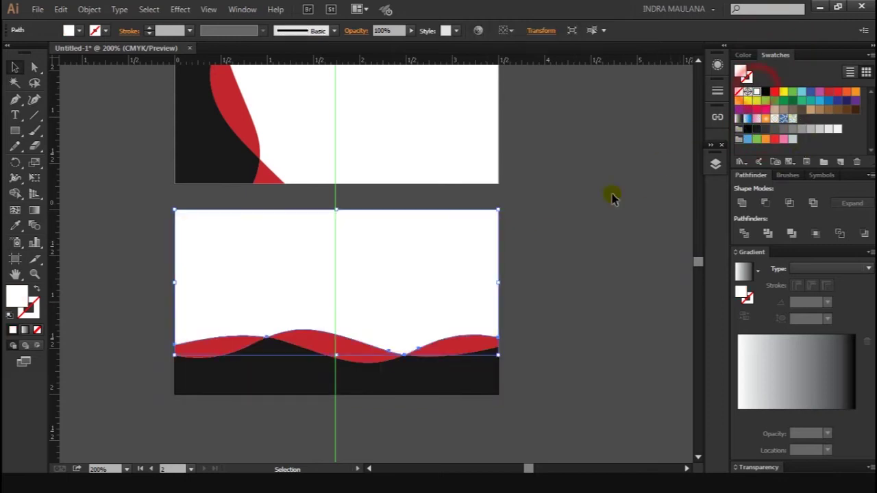
click(602, 201)
scroll(604, 208, up, 1)
scroll(605, 209, up, 2)
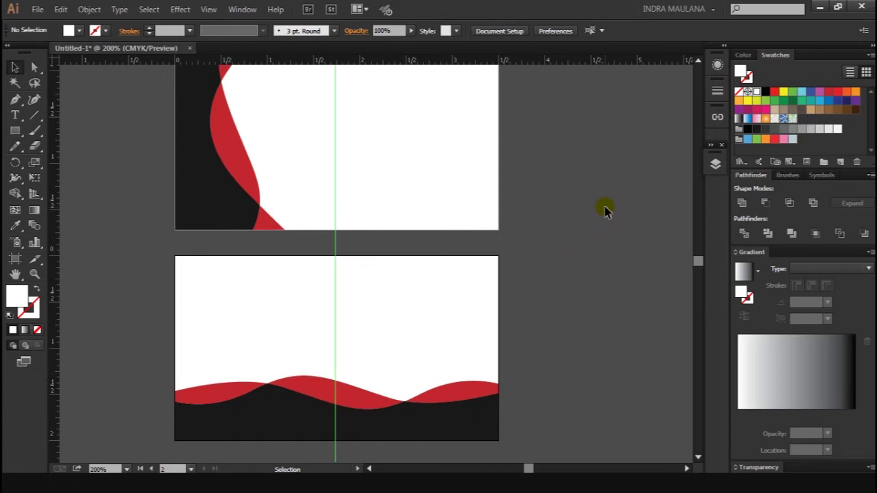
scroll(575, 203, up, 3)
scroll(530, 205, down, 2)
scroll(534, 185, down, 1)
- Draw a circle centred on the guide and fill it with the red swatch
scroll(537, 176, down, 1)
drag(15, 130, 50, 160)
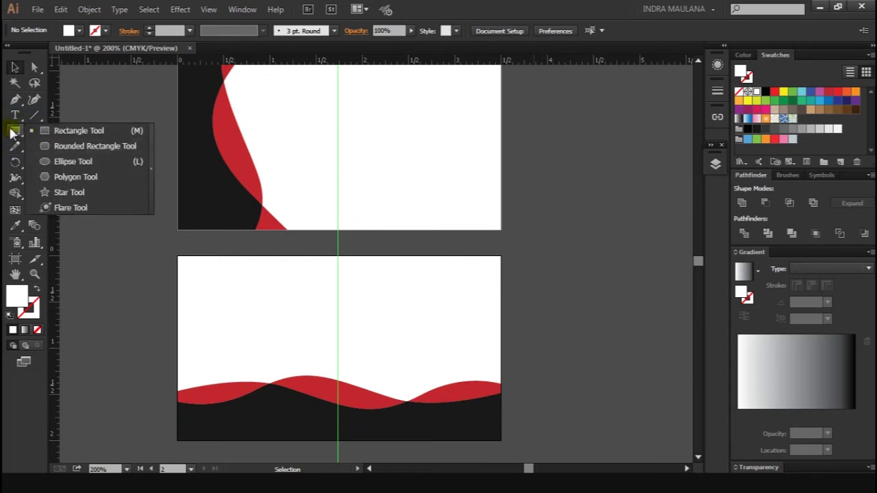
scroll(345, 329, up, 1)
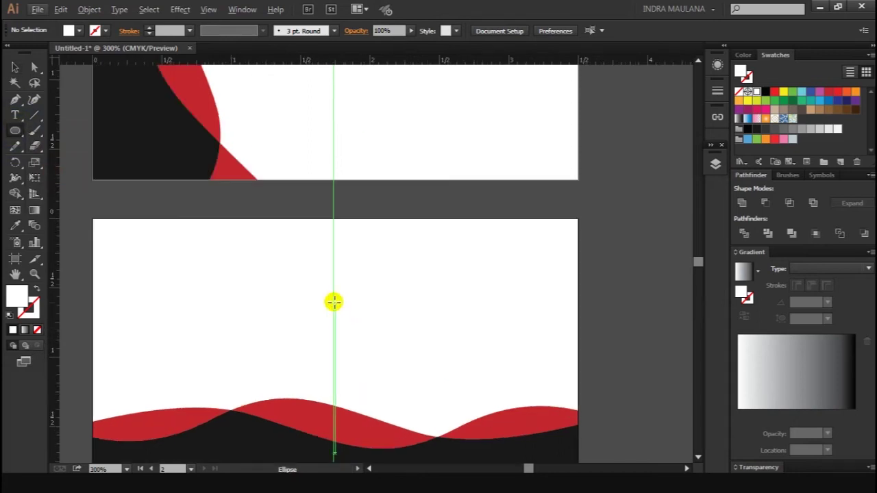
drag(333, 302, 364, 331)
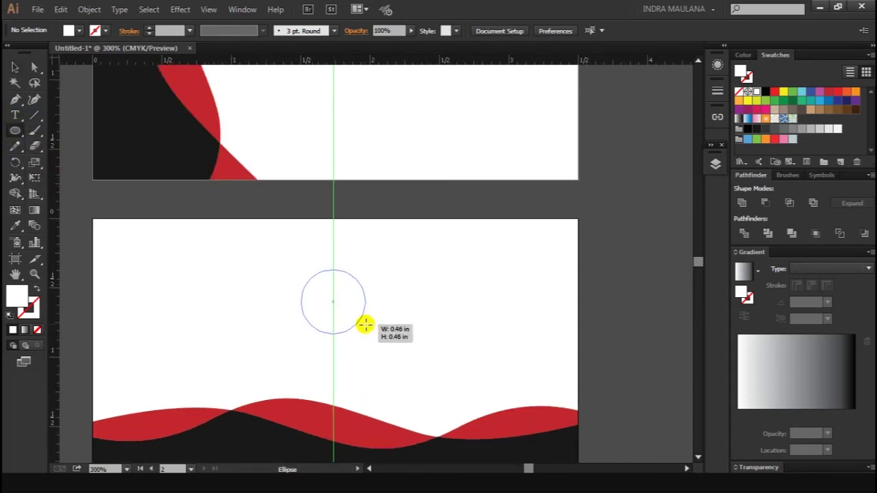
click(15, 69)
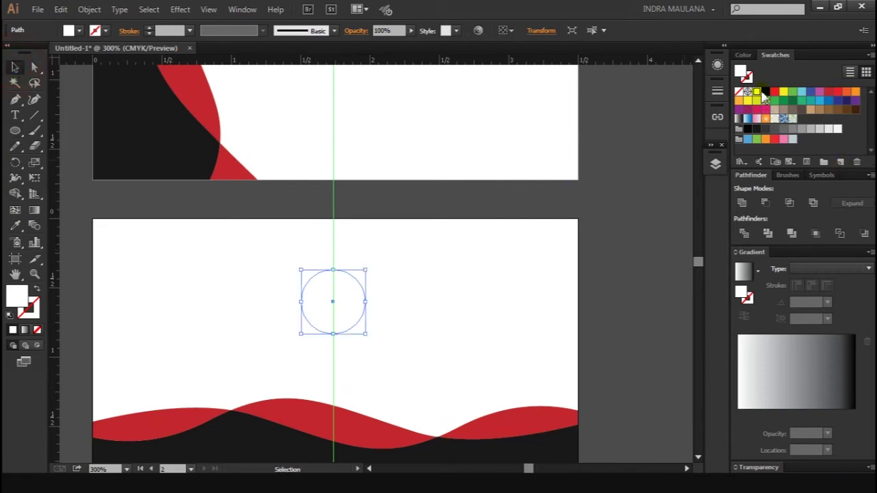
click(831, 96)
click(521, 325)
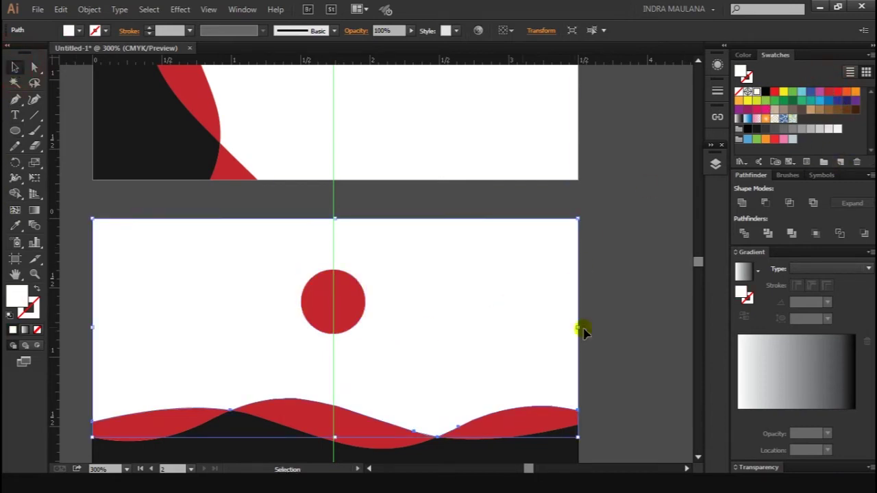
- Alt-drag copies of the red circle into a row of three overlapping circles
click(355, 308)
mouse_move(355, 308)
mouse_down()
mouse_move(323, 310)
mouse_move(387, 321)
mouse_up()
click(637, 293)
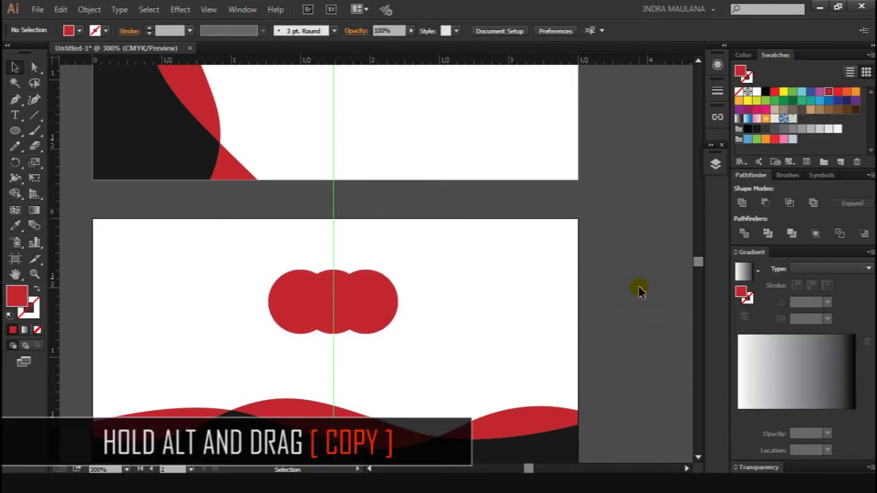
scroll(637, 293, down, 1)
click(378, 294)
shift+click(336, 274)
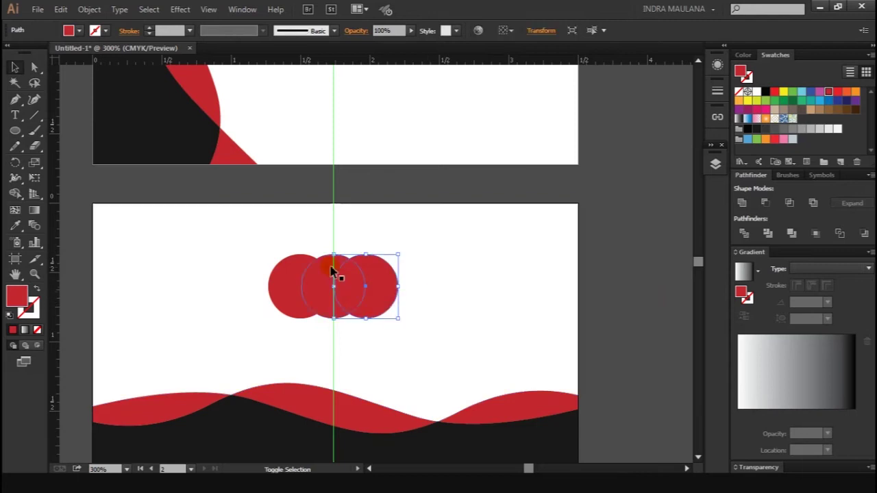
- Divide the three circles with Pathfinder Divide and ungroup the resulting pieces
shift+click(285, 285)
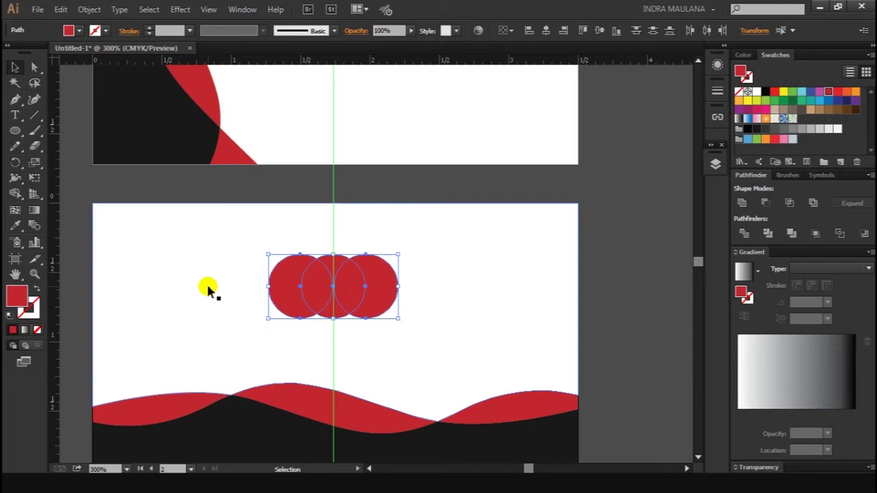
click(744, 233)
right_click(359, 282)
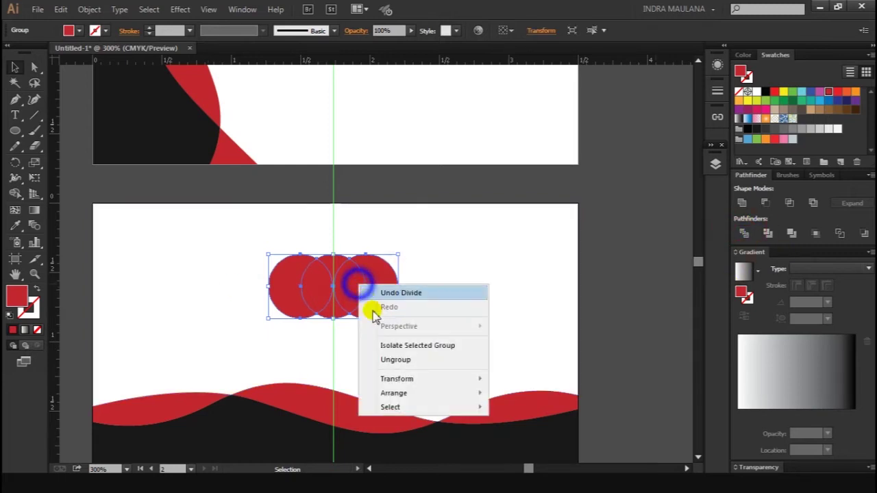
click(398, 358)
click(652, 251)
- Delete the three lens-shaped overlap pieces, leaving the red crescent emblem
click(363, 289)
key(Delete)
click(314, 296)
key(Delete)
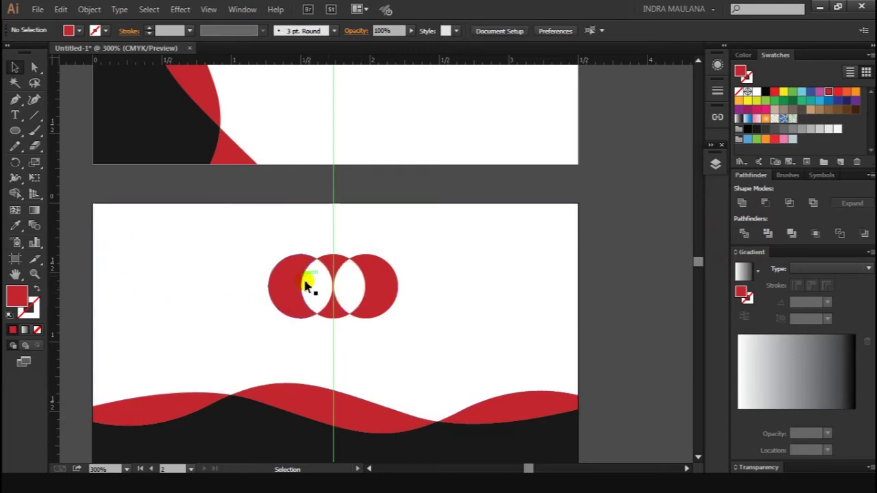
click(332, 319)
key(Delete)
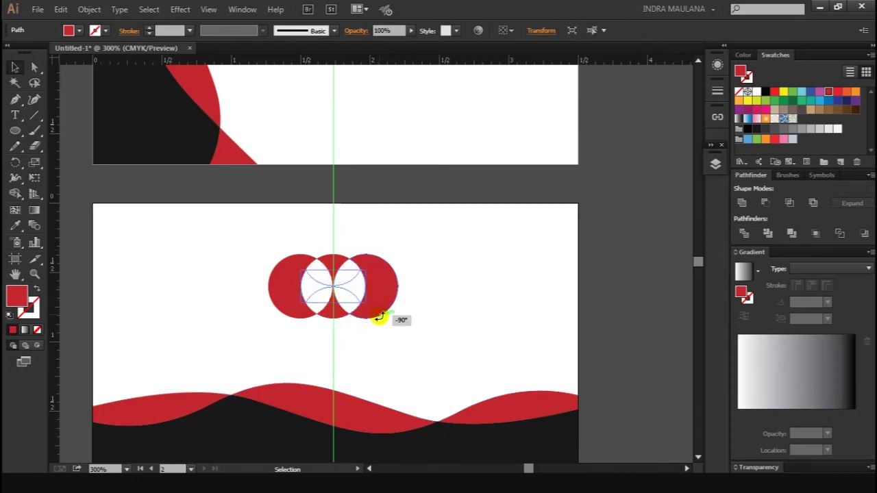
click(634, 275)
scroll(624, 278, up, 1)
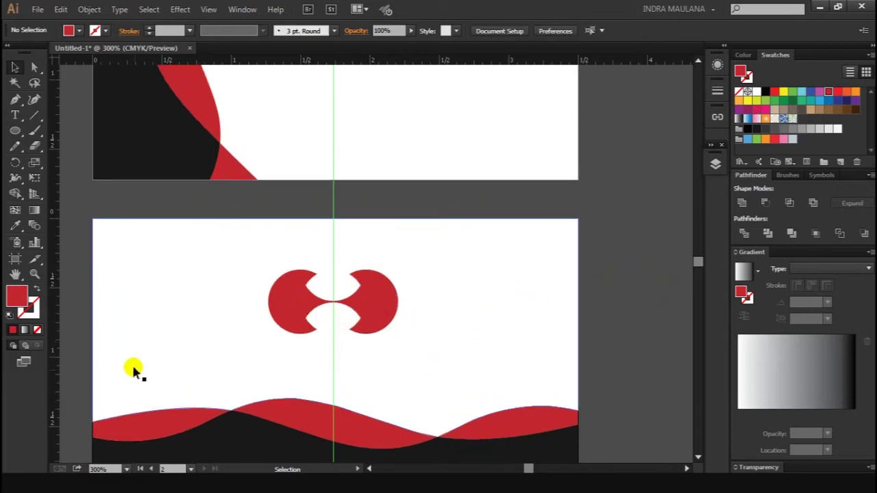
- Recolour the left and right crescents a brighter red
scroll(250, 314, down, 1)
scroll(281, 309, up, 2)
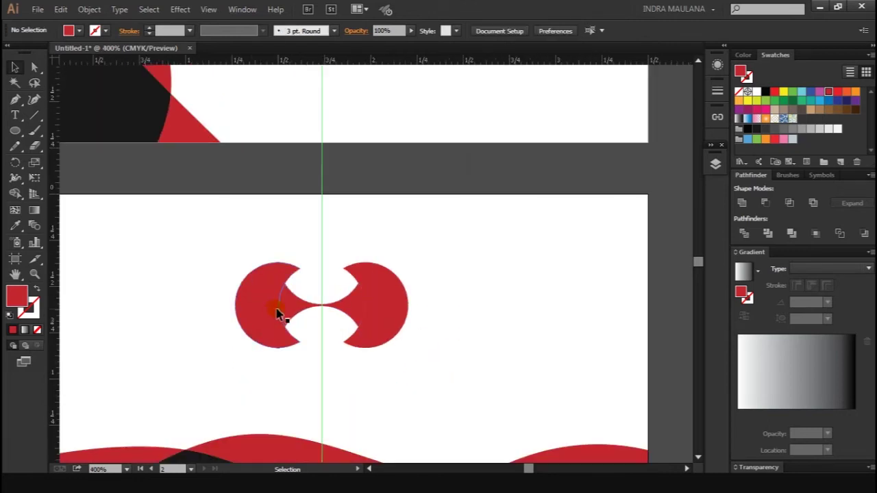
click(400, 304)
shift+click(270, 313)
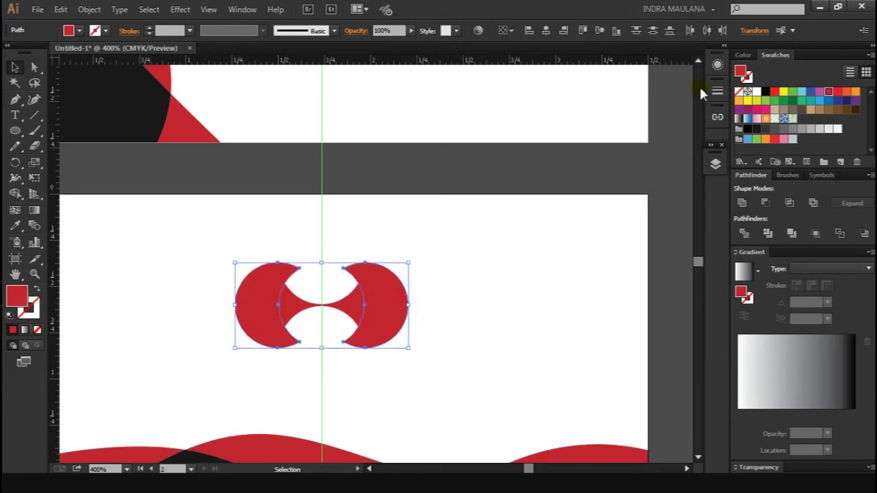
click(773, 93)
click(520, 202)
- Scale the three logo pieces down around their centre
click(336, 306)
shift+click(381, 296)
shift+click(260, 303)
drag(407, 262, 380, 278)
key(ctrl+minus)
key(ctrl+minus)
ctrl+click(627, 249)
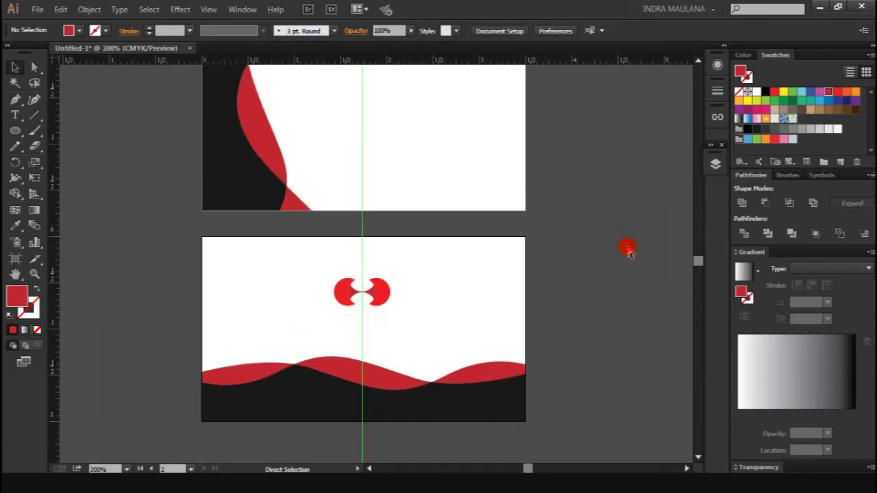
scroll(610, 259, up, 1)
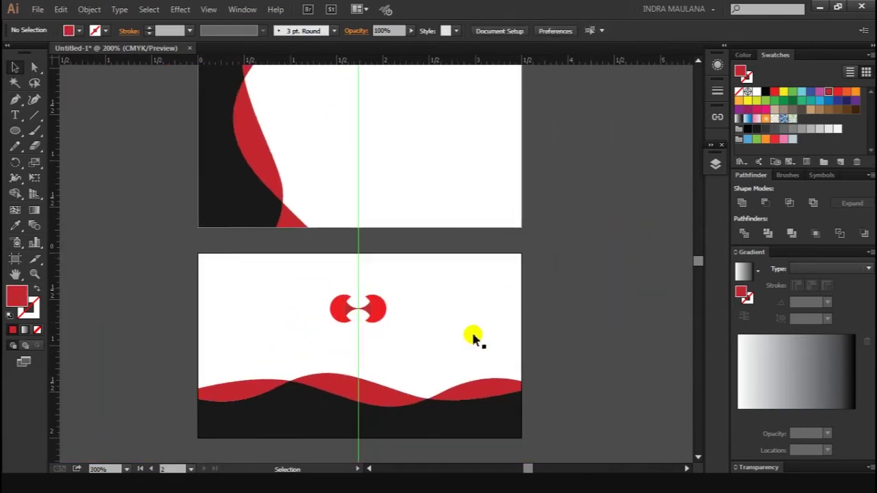
key(ctrl+plus)
- Give the two crescents a 0.25 pt white outline
shift+click(370, 281)
shift+click(287, 274)
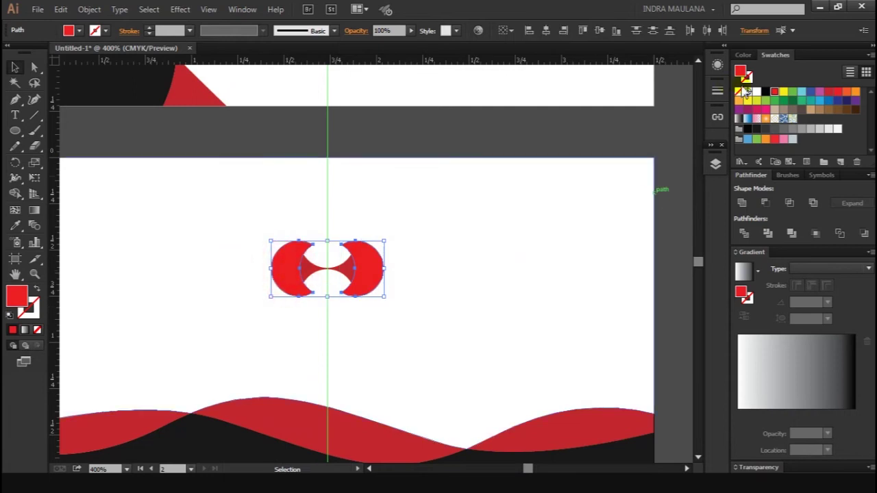
click(579, 127)
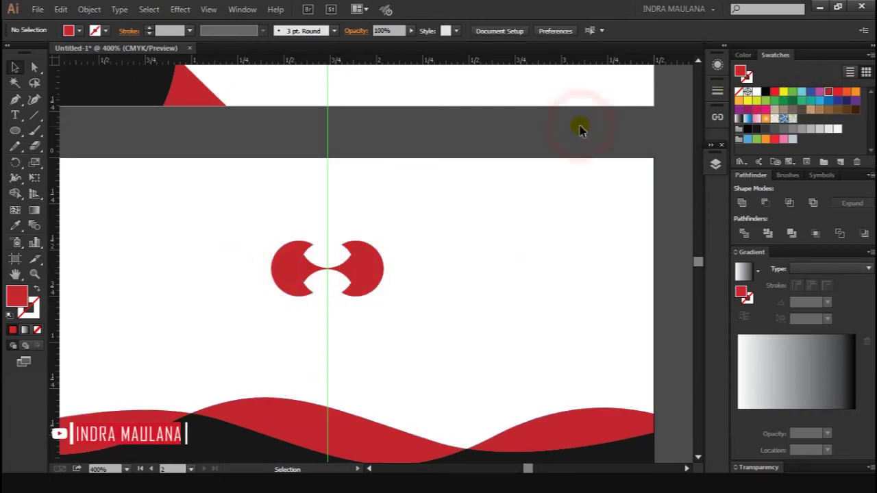
scroll(541, 137, up, 1)
click(359, 277)
shift+click(286, 283)
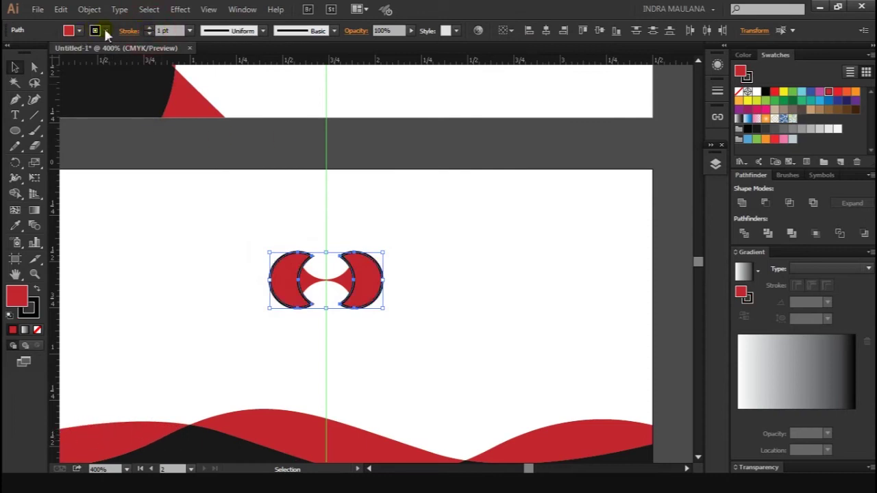
click(190, 30)
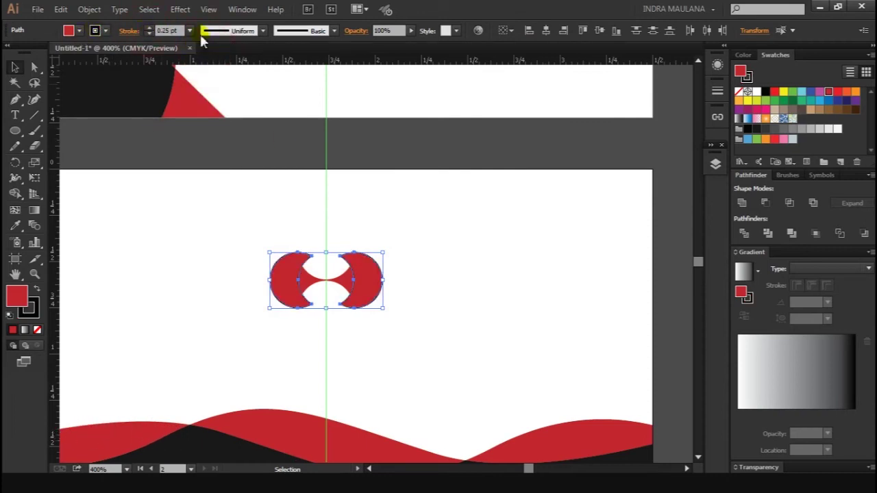
click(100, 30)
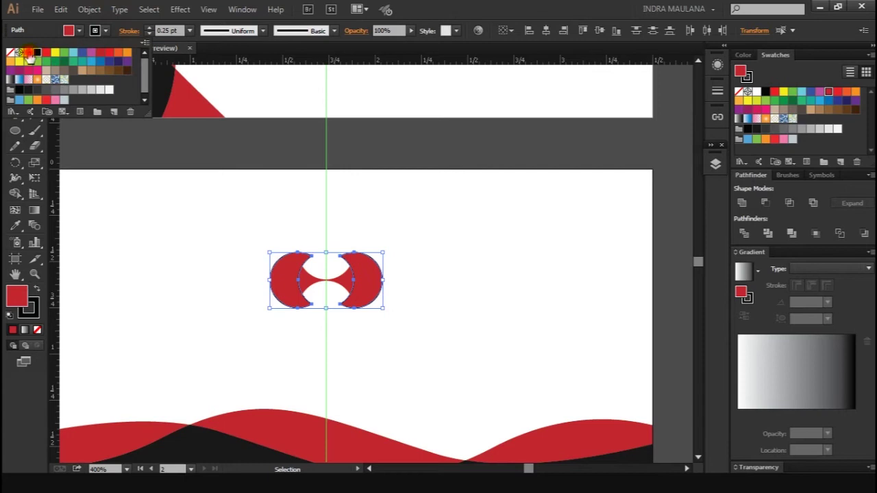
click(189, 157)
- Reselect both logo halves and adjust their outline weight
drag(190, 162, 201, 175)
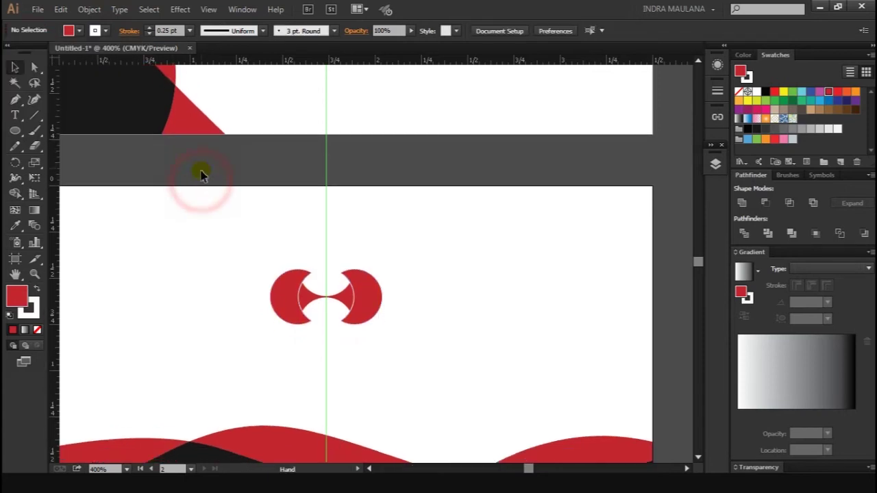
scroll(211, 191, down, 1)
drag(130, 210, 169, 211)
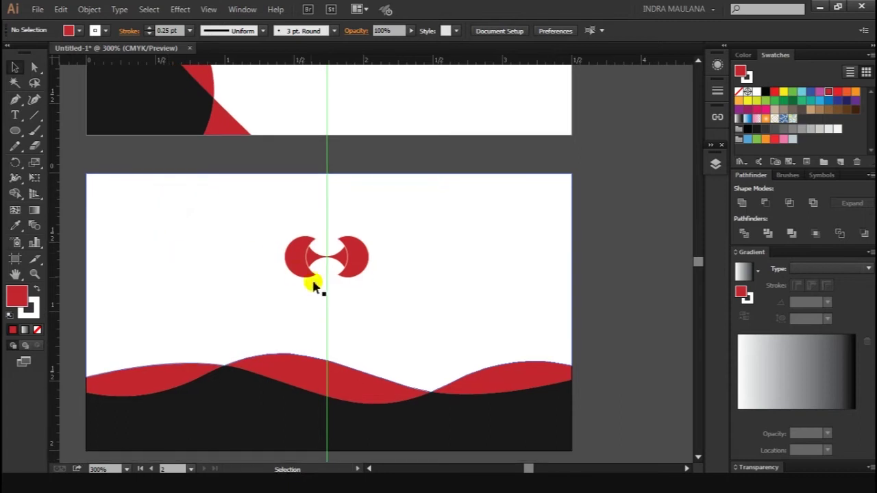
click(638, 250)
drag(632, 238, 639, 238)
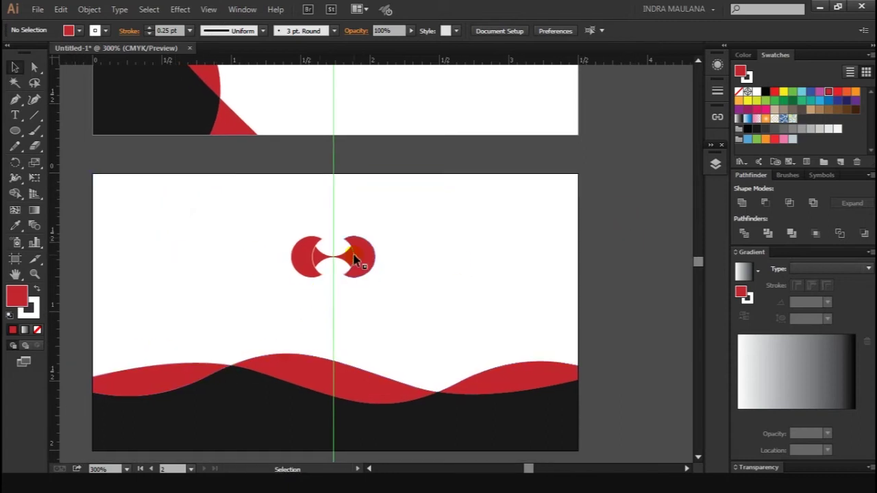
click(356, 252)
shift+click(308, 255)
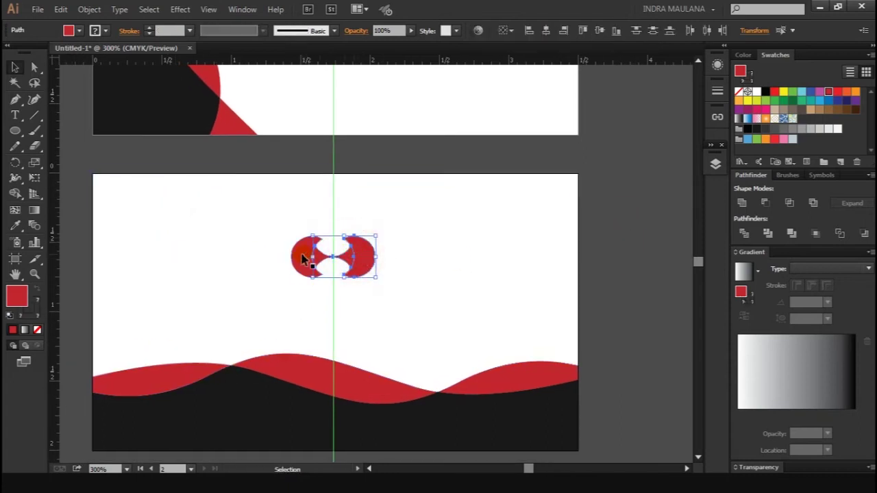
shift+click(301, 258)
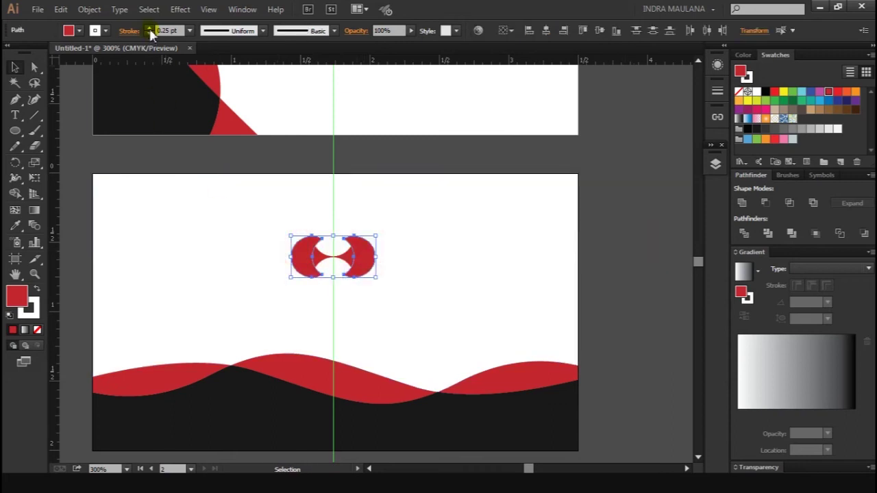
click(602, 193)
- Group the two logo halves with Ctrl+G and enlarge them about their centre
drag(602, 193, 587, 204)
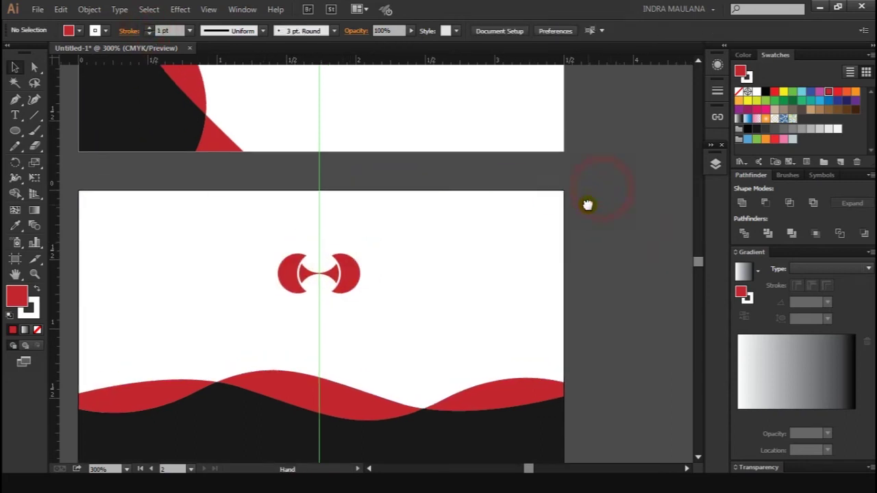
click(330, 274)
shift+click(296, 273)
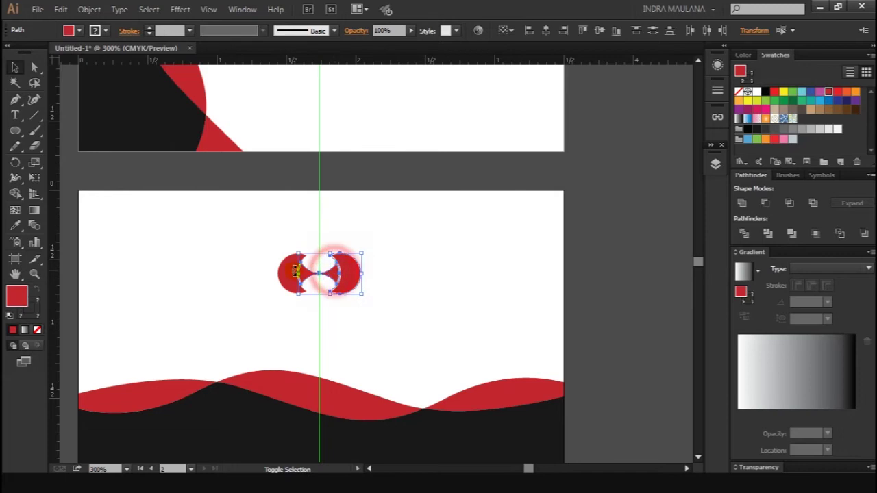
key(a)
key(ctrl+g)
key(v)
drag(362, 253, 370, 249)
- Nudge the grouped logo higher on the card back
key(shift+Up)
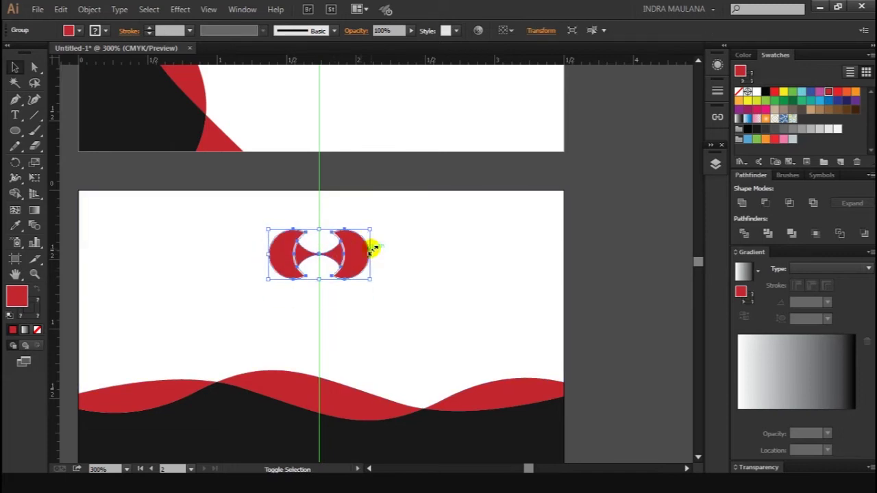
key(shift+Up)
key(Down)
key(Down)
click(619, 192)
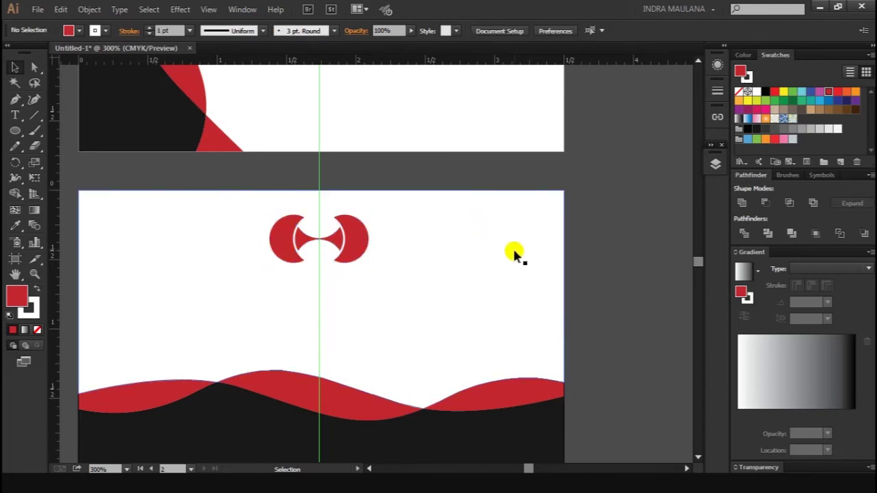
click(513, 250)
- Add 'YOUR LOGO' text under the emblem in Century Gothic Bold
click(15, 115)
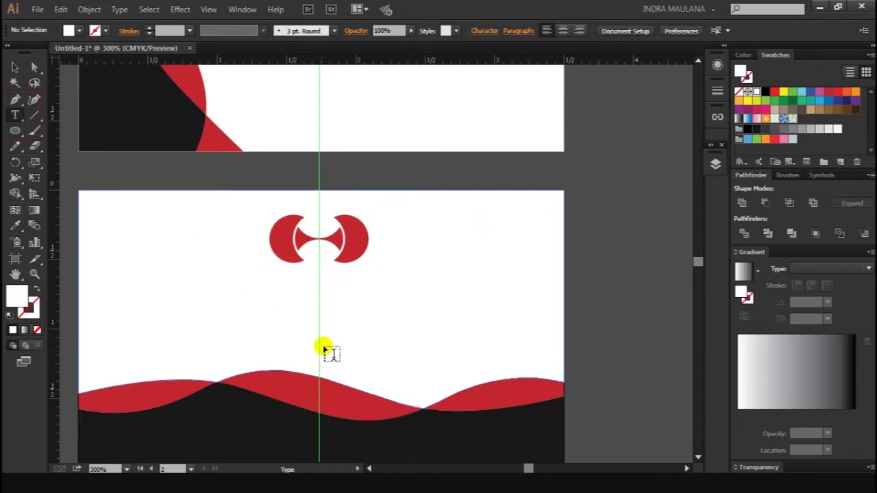
click(315, 297)
text(YOUR LOGO)
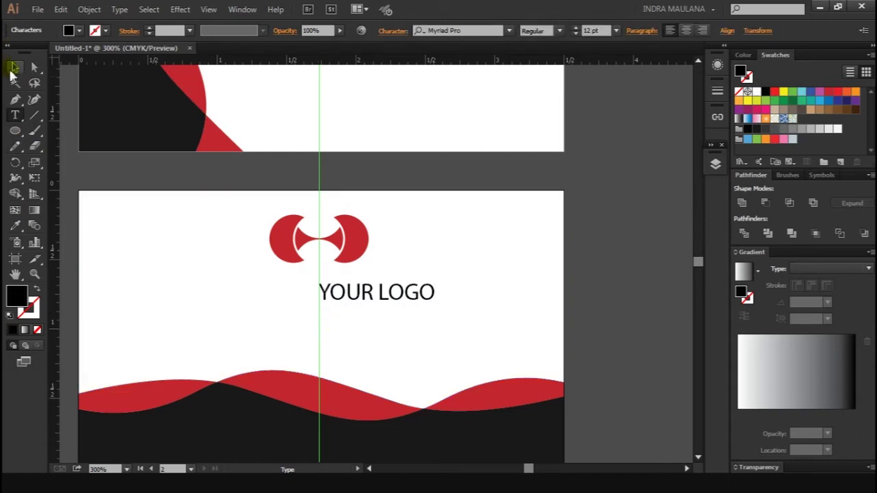
click(13, 67)
click(431, 30)
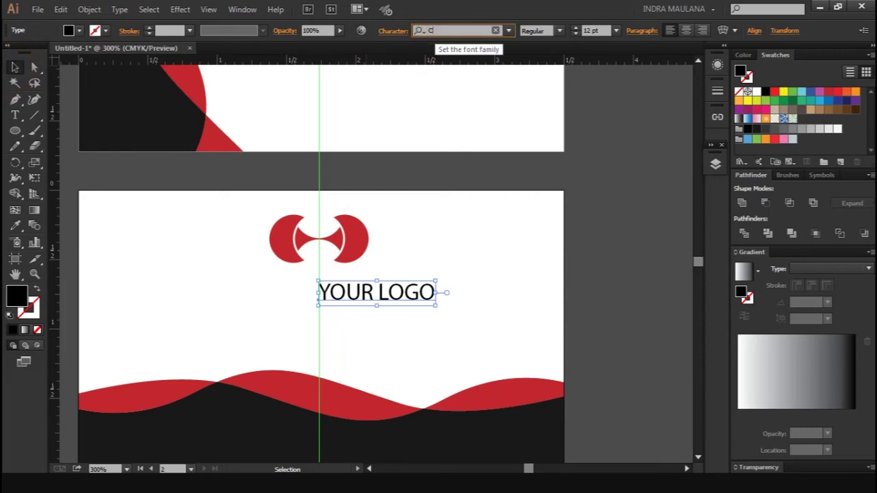
text(ENTU)
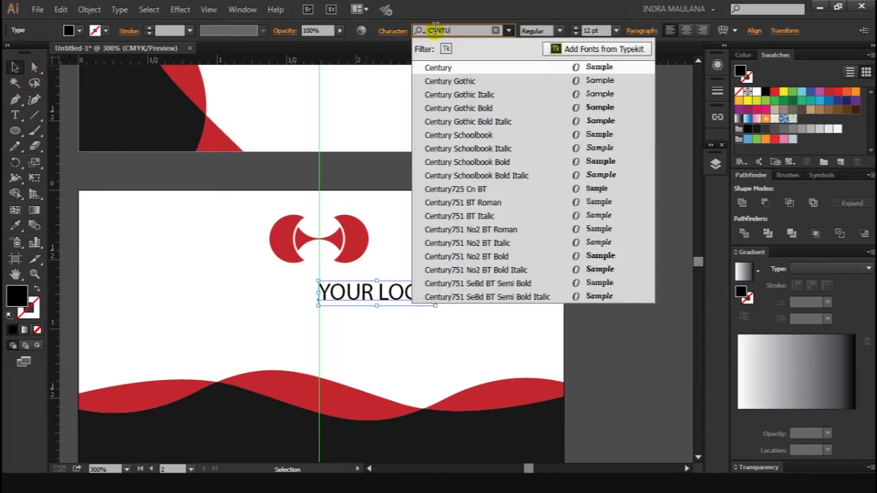
click(495, 81)
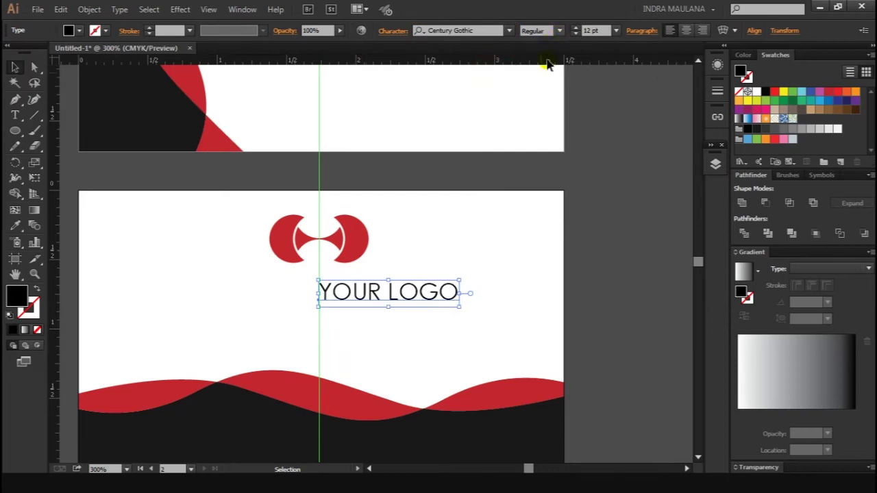
click(558, 31)
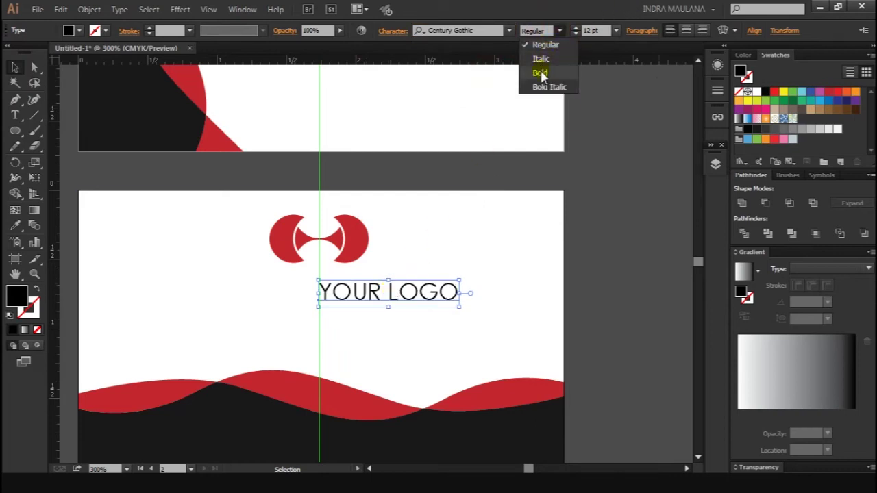
click(542, 74)
- Centre YOUR LOGO beneath the red emblem and nudge the two closer together
drag(385, 295, 320, 294)
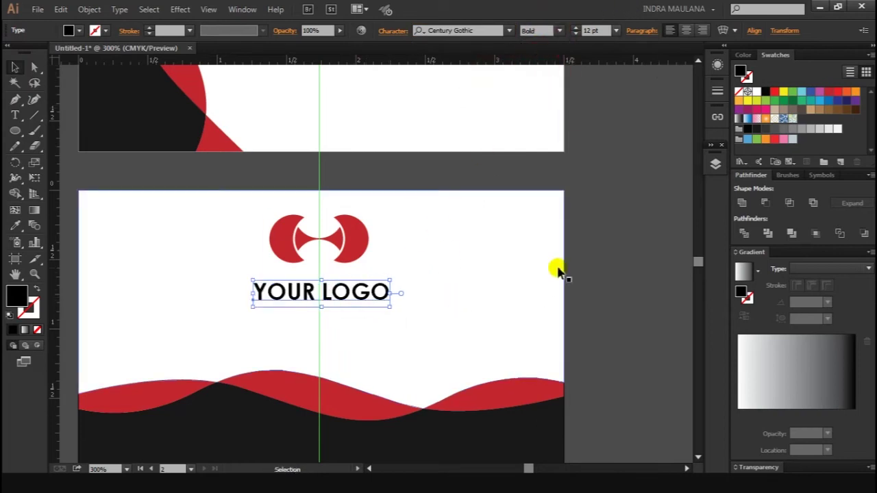
key(Left)
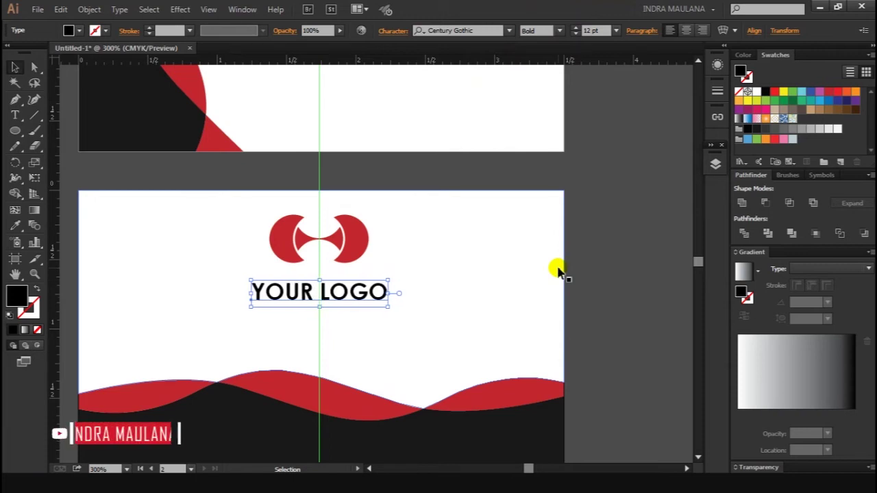
key(Down)
key(Down)
key(Down)
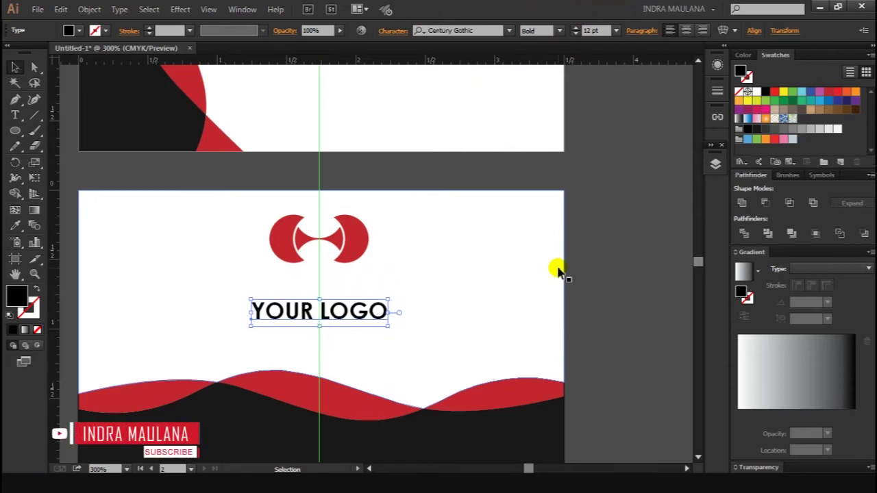
key(Down)
click(340, 244)
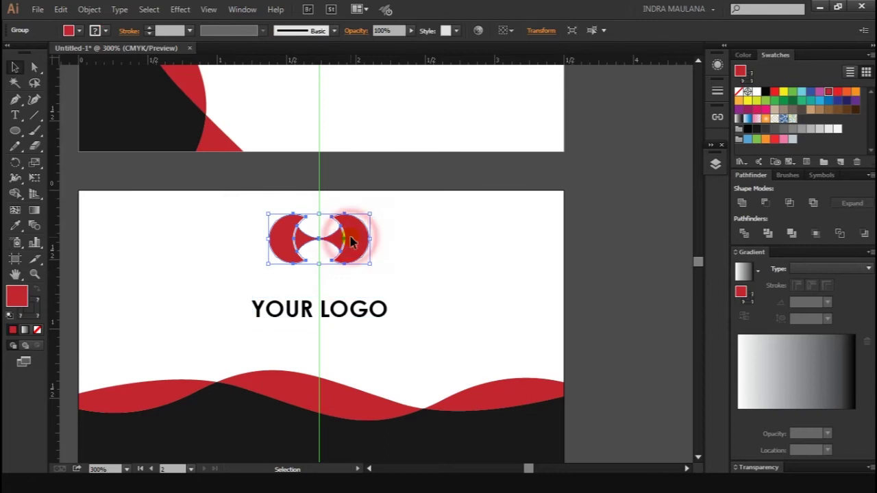
key(Down)
key(Down)
key(Down)
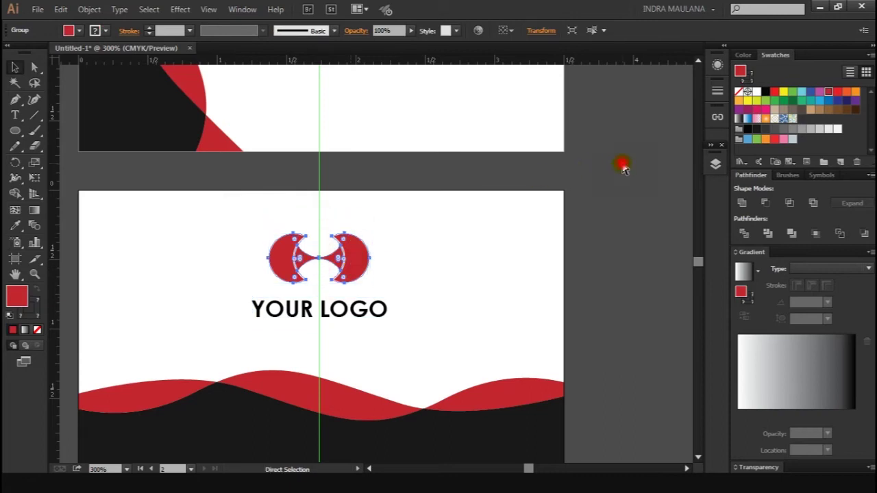
click(623, 168)
- Move the emblem and YOUR LOGO text together to fine-tune their vertical position
scroll(623, 178, down, 1)
scroll(581, 255, down, 1)
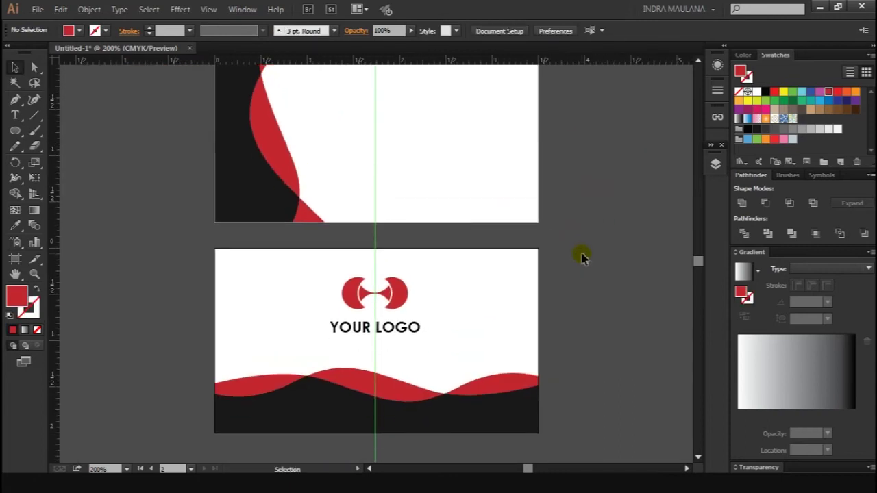
scroll(581, 255, up, 3)
scroll(581, 260, down, 2)
click(394, 320)
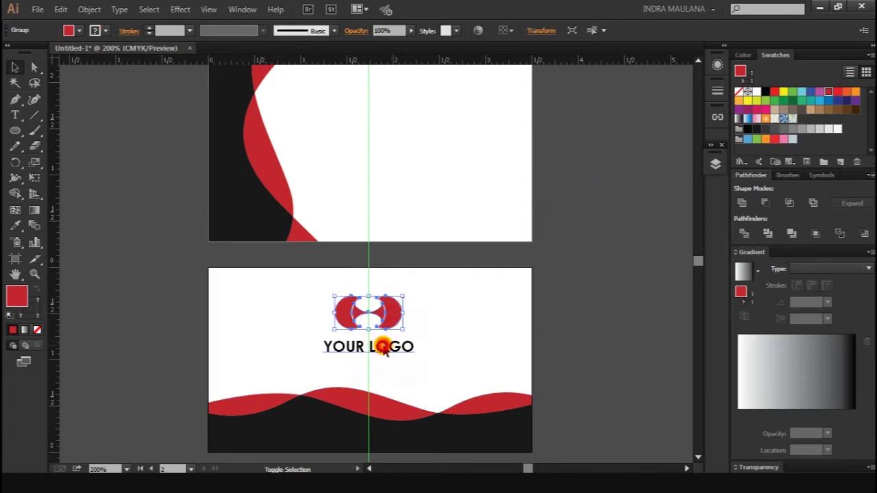
shift+click(384, 347)
key(Down)
key(Down)
key(Down)
key(Up)
key(Up)
click(607, 254)
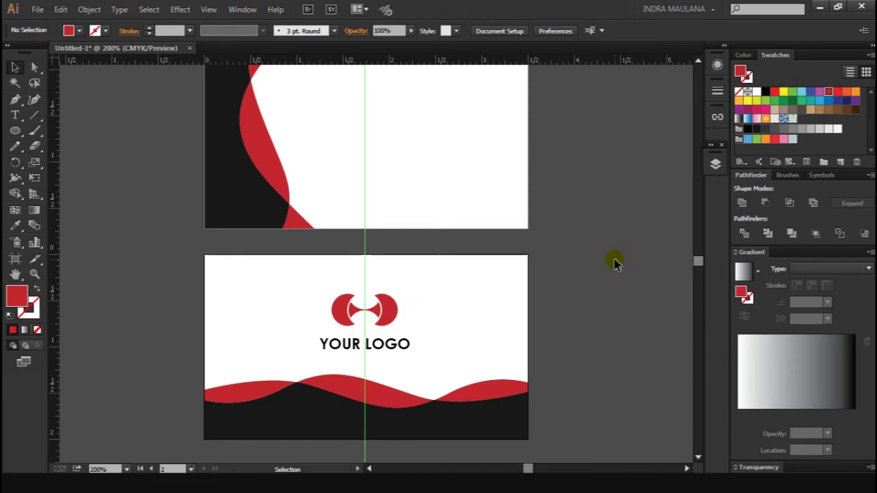
scroll(614, 262, up, 1)
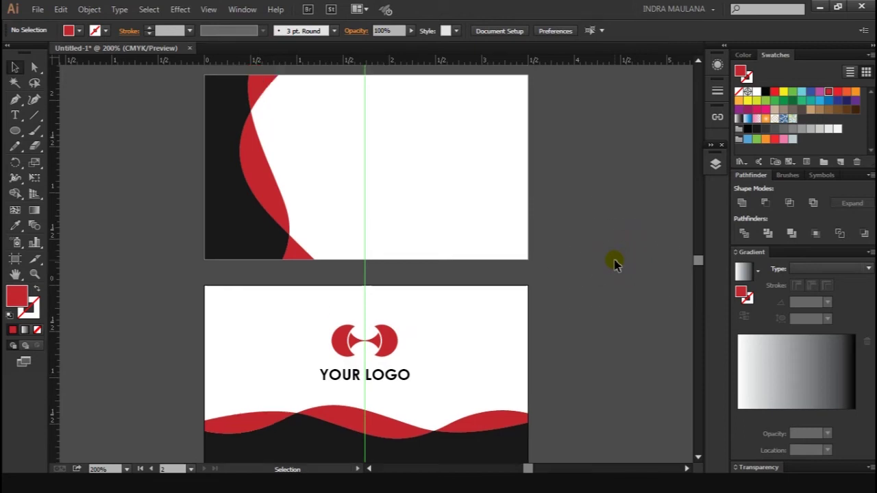
scroll(613, 263, up, 1)
scroll(613, 262, up, 1)
scroll(614, 262, up, 1)
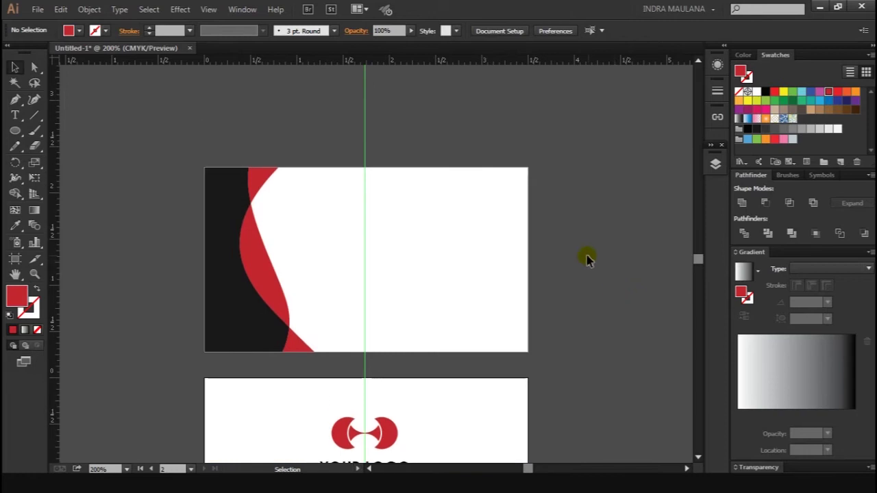
- Add 'YOUR NAME' text near the top of the front card and colour it red
click(15, 116)
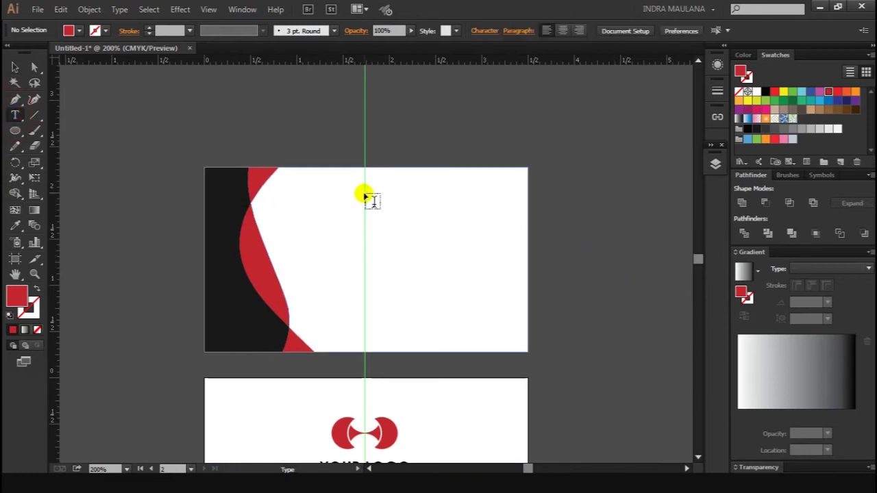
click(365, 125)
text(YOUR NAME)
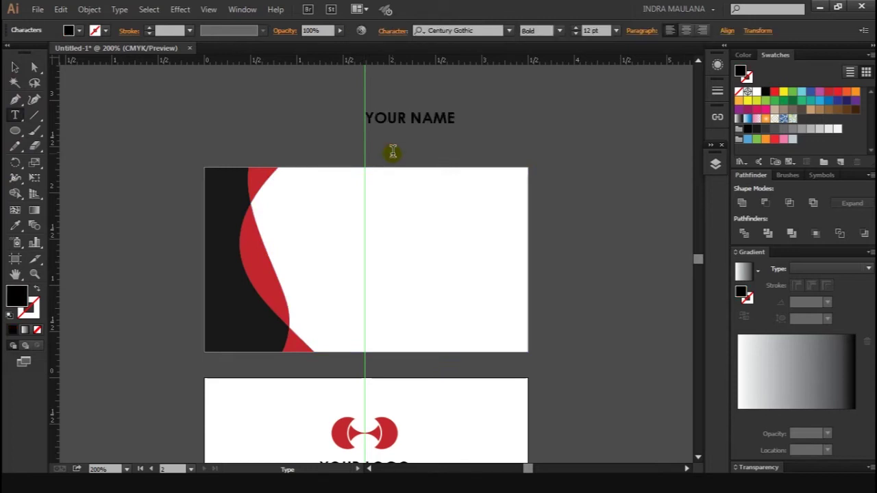
click(16, 67)
drag(424, 125, 419, 189)
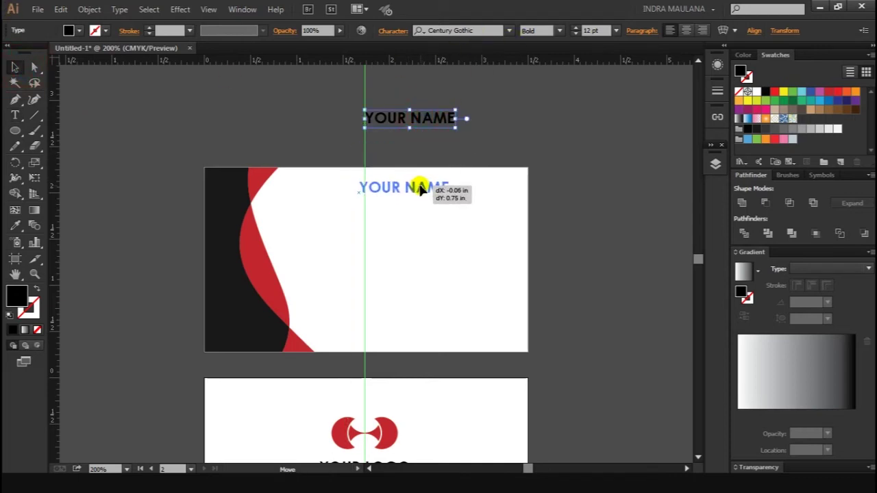
drag(420, 190, 411, 192)
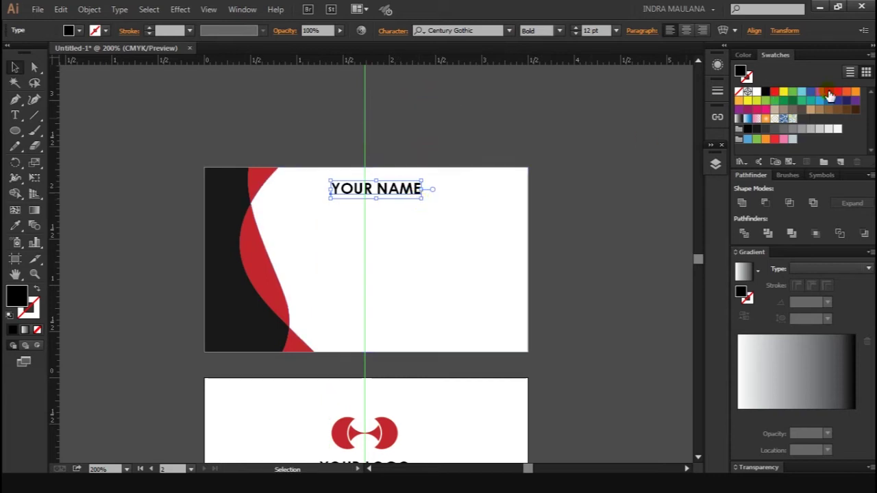
click(828, 91)
click(660, 114)
- Enlarge the YOUR NAME heading on the front card
mouse_move(599, 190)
mouse_down()
mouse_move(593, 130)
mouse_move(567, 142)
mouse_up()
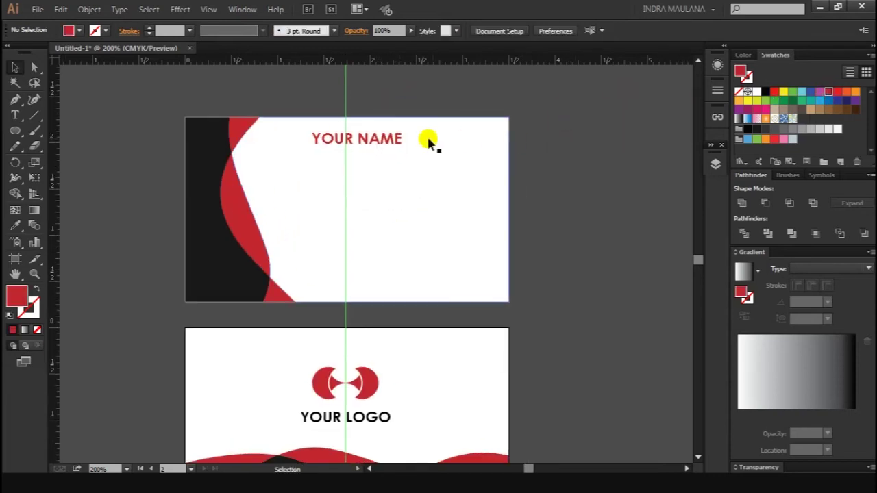
key(ctrl+plus)
click(390, 140)
drag(394, 152, 402, 149)
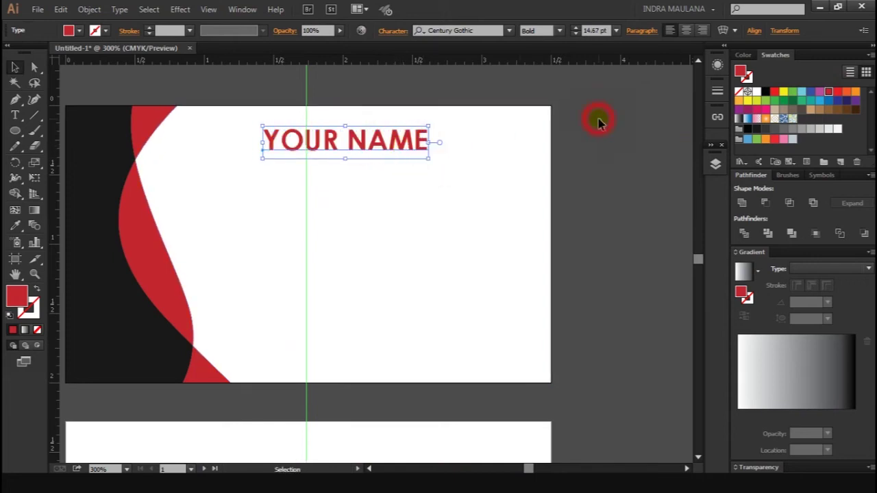
click(597, 119)
- Start a new text line above the card for the company name
scroll(597, 120, up, 3)
mouse_move(597, 119)
mouse_down()
mouse_move(562, 151)
mouse_move(505, 146)
mouse_up()
key(t)
click(387, 126)
text(Your Company Name)
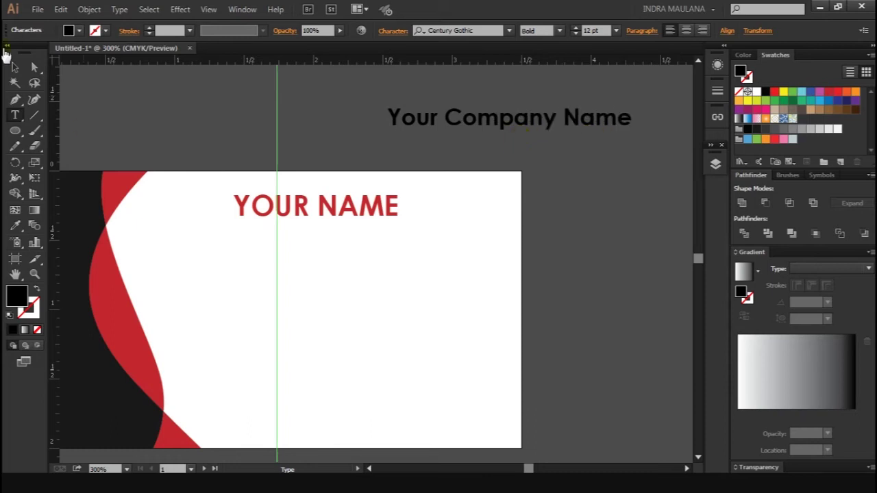
- Set Your Company Name to Regular, move it under YOUR NAME and shrink it
click(13, 66)
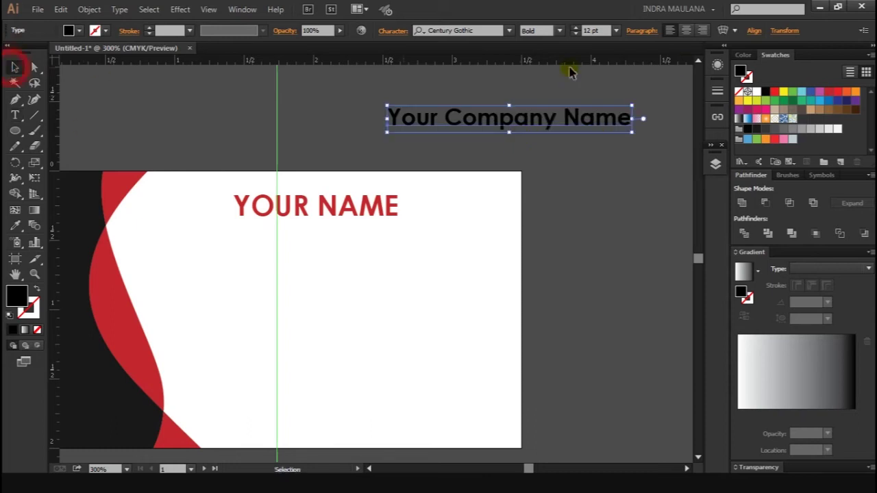
click(559, 31)
click(545, 45)
drag(554, 122, 404, 245)
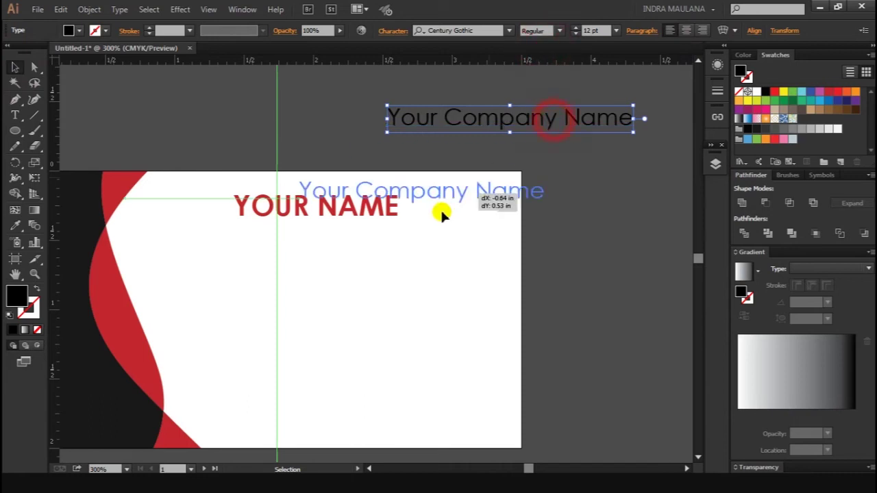
drag(482, 248, 377, 239)
click(495, 142)
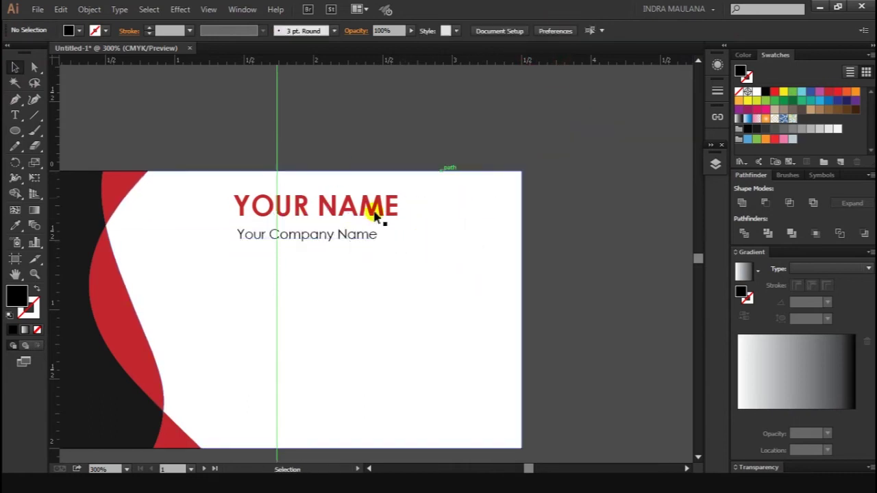
click(346, 234)
click(507, 130)
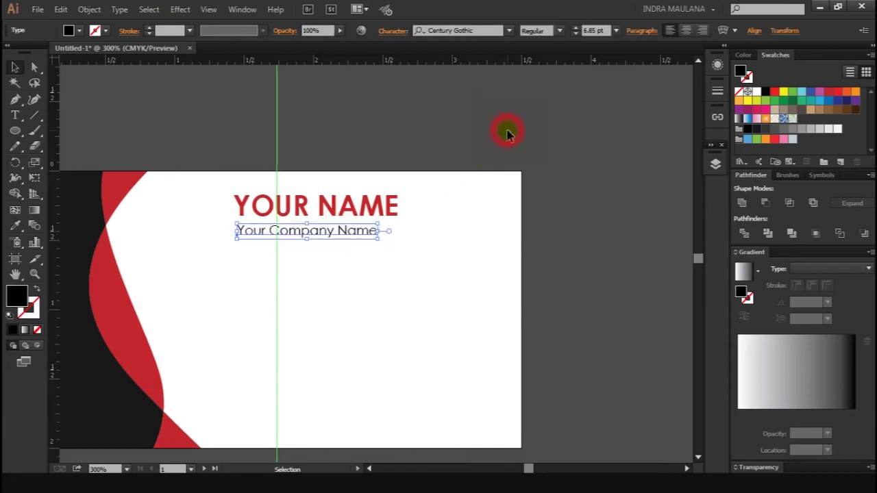
drag(594, 134, 575, 119)
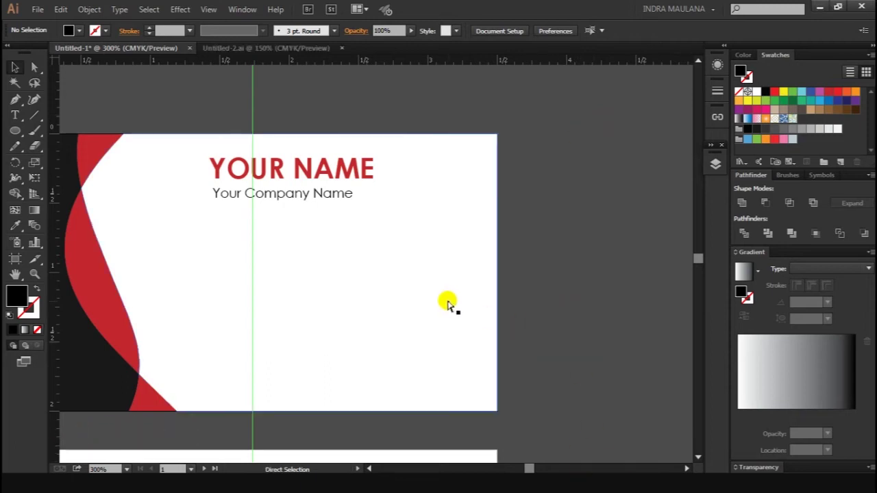
- Paste the mail, globe and phone icons on the right and re-centre the company name
key(ctrl+v)
drag(368, 235, 448, 236)
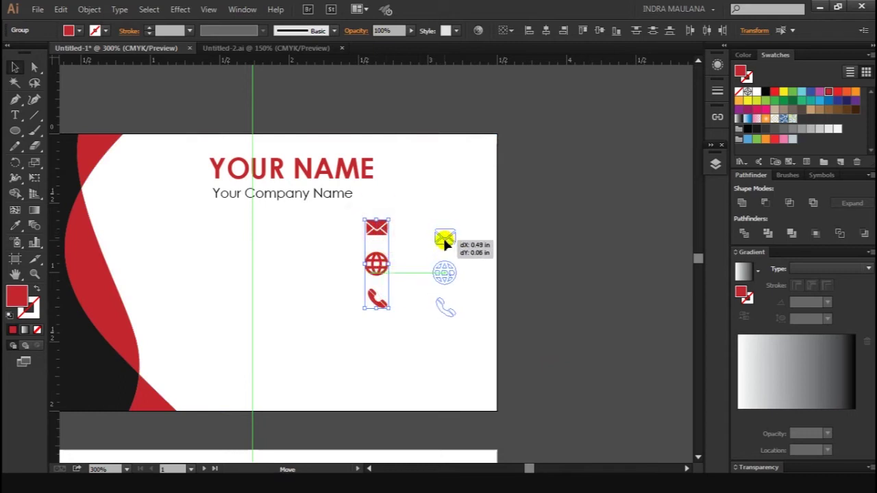
drag(449, 236, 446, 234)
click(578, 202)
drag(307, 193, 331, 197)
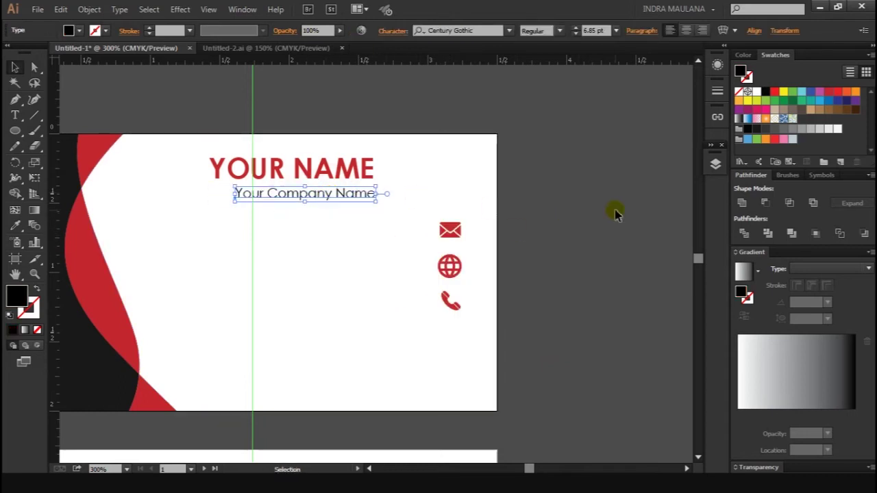
click(615, 210)
click(357, 193)
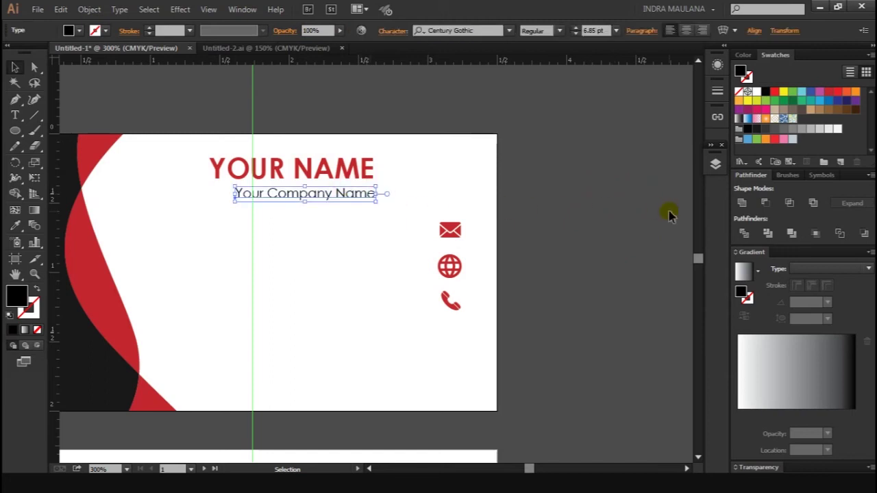
key(Left)
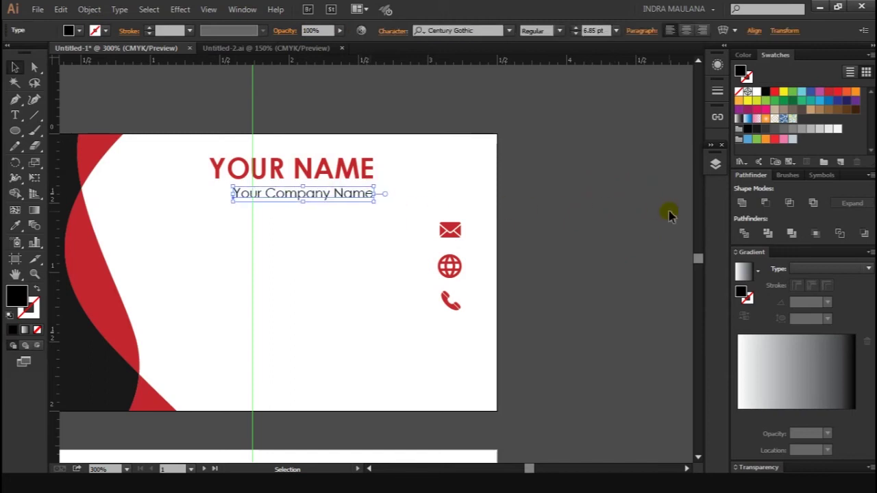
click(670, 214)
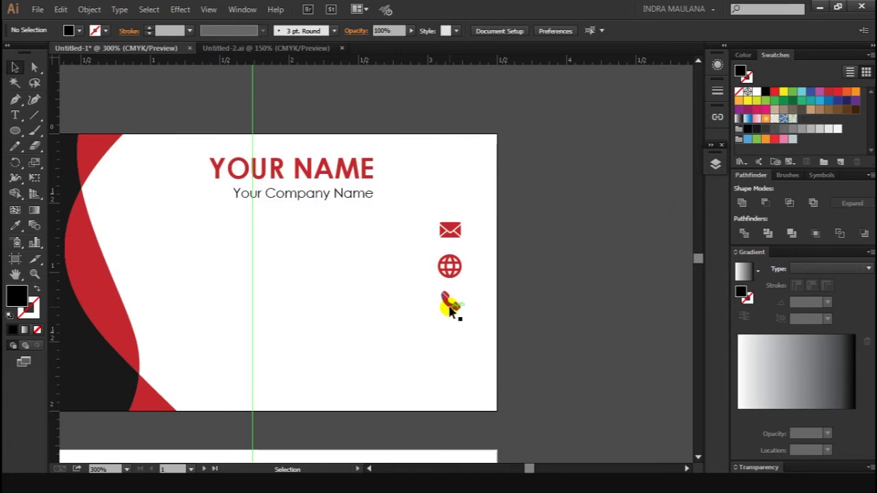
- Move the phone and globe icons down so the three icons are evenly spaced
click(448, 303)
key(shift+Down)
key(shift+Down)
drag(453, 274, 453, 270)
key(shift+Down)
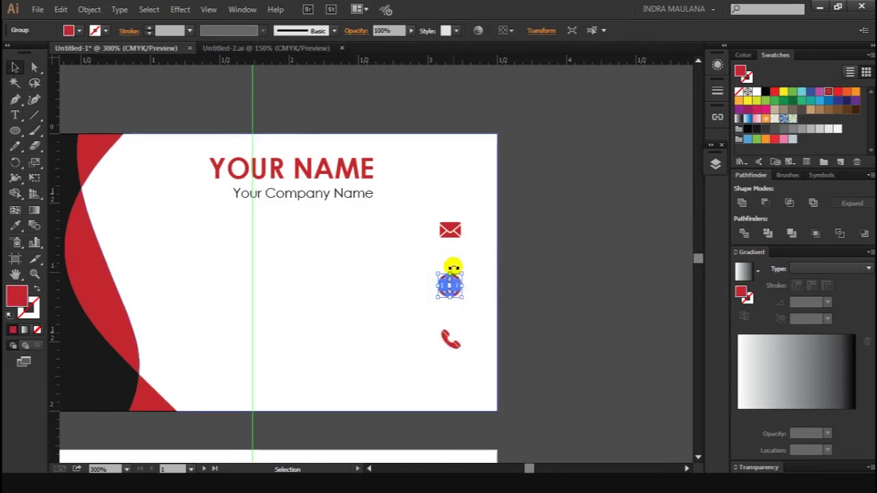
click(592, 223)
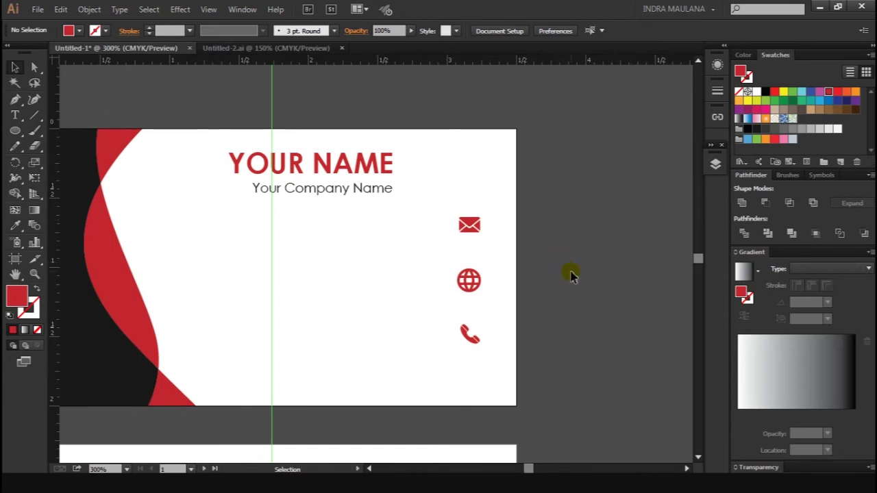
drag(572, 274, 592, 283)
- Type the line Your.Email.Company.com as new text on the pasteboard
key(t)
click(586, 274)
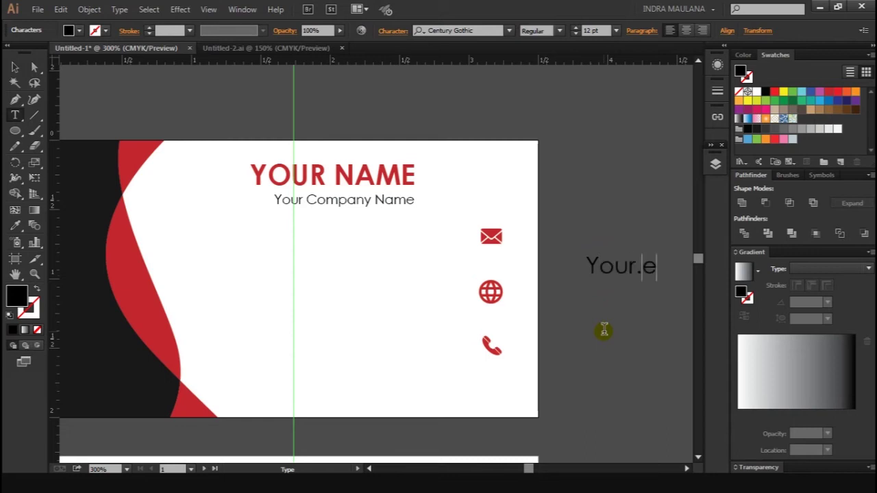
text(i)
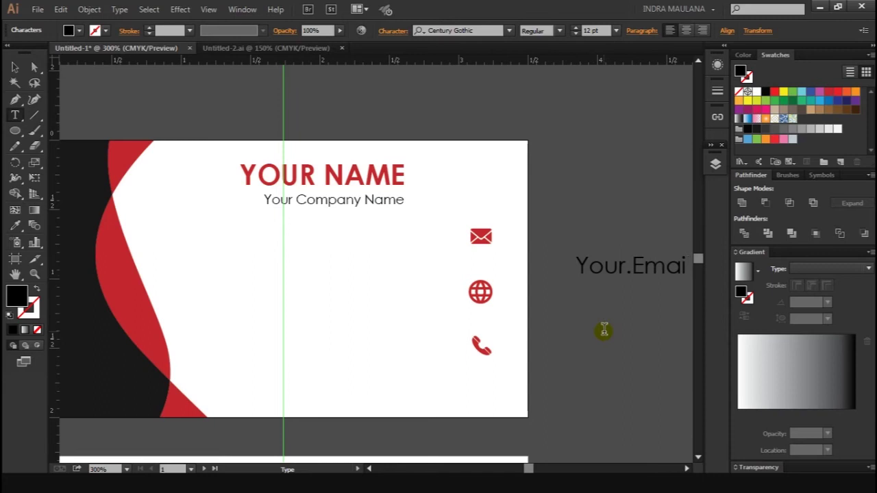
text(l.Ca)
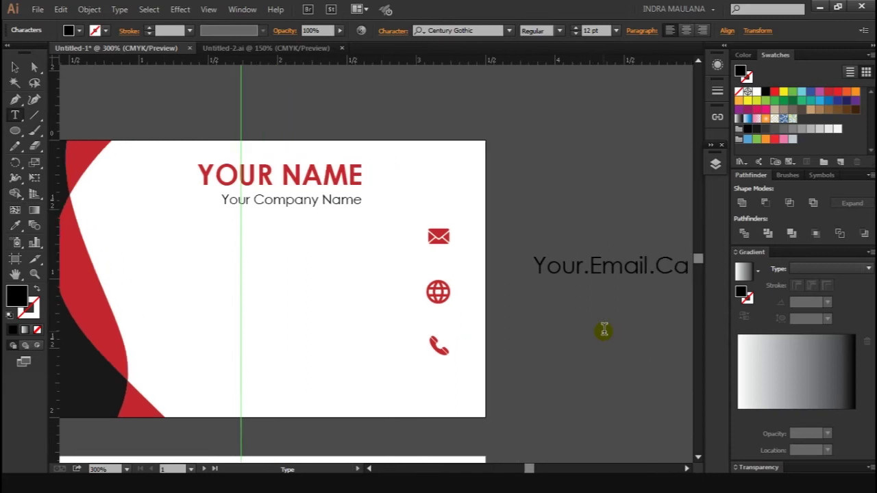
key(BackSpace)
text(ompa)
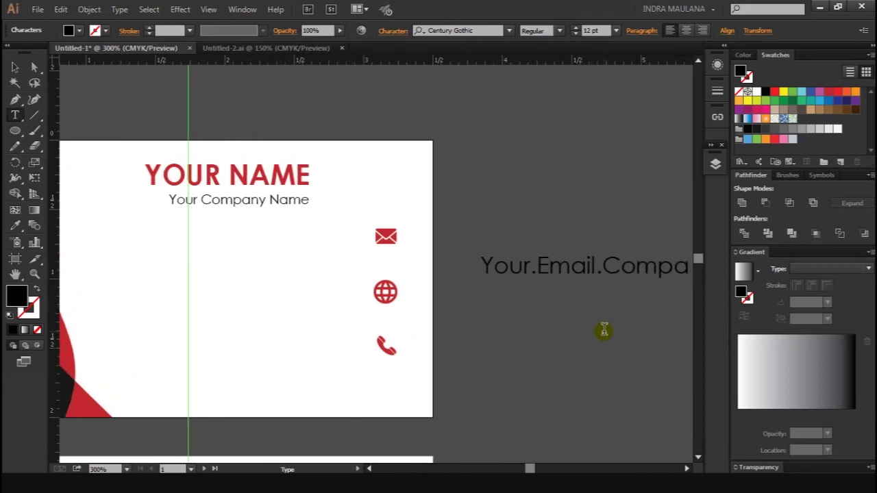
text(ny.)
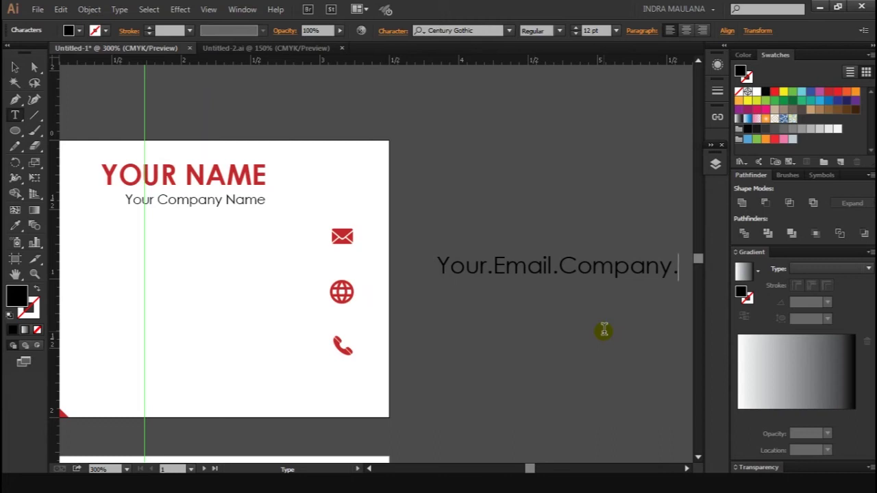
text(com)
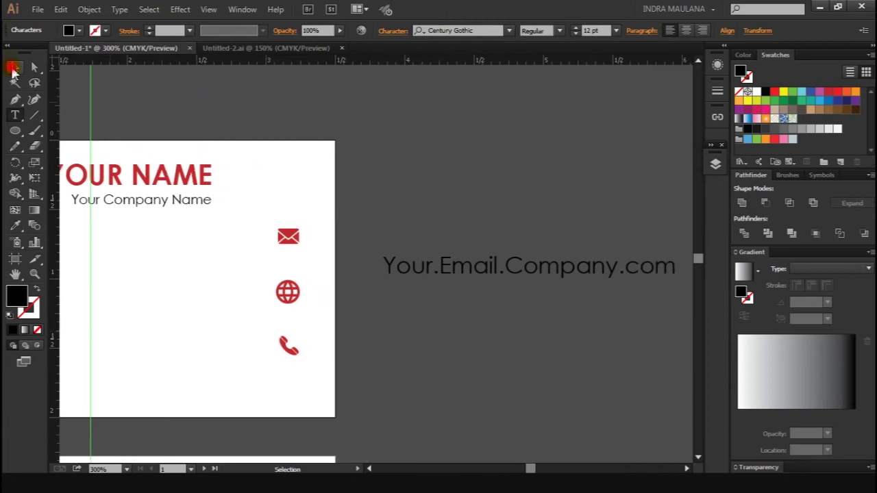
click(12, 67)
- Move the email line onto the card and scale it to end just left of the envelope icon
drag(555, 270, 151, 241)
scroll(182, 254, left, 3)
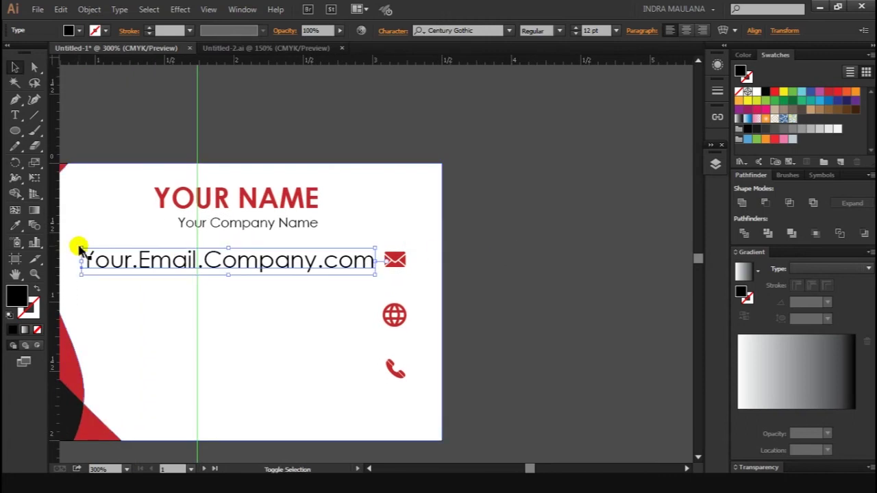
drag(79, 250, 256, 265)
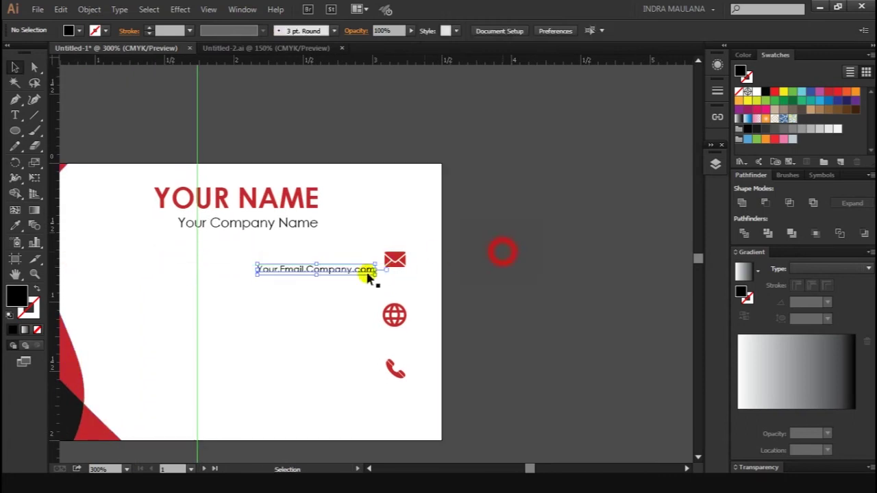
scroll(335, 268, up, 1)
drag(336, 268, 336, 260)
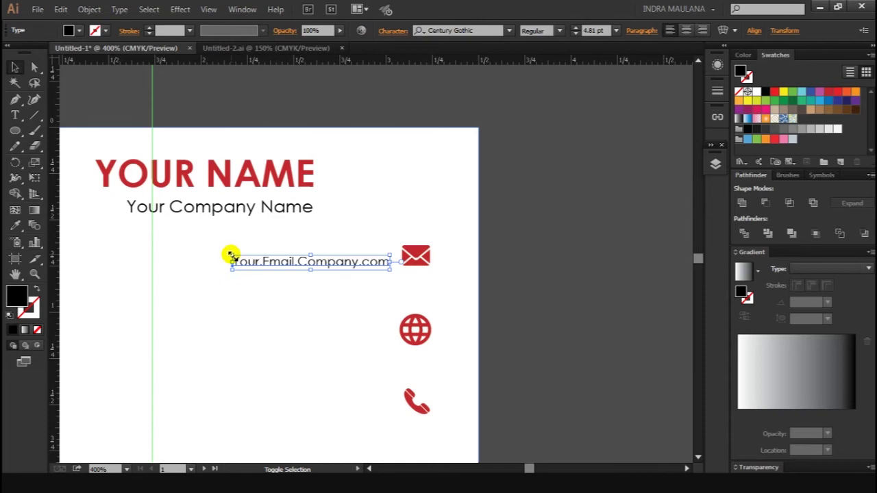
drag(231, 255, 173, 250)
click(574, 239)
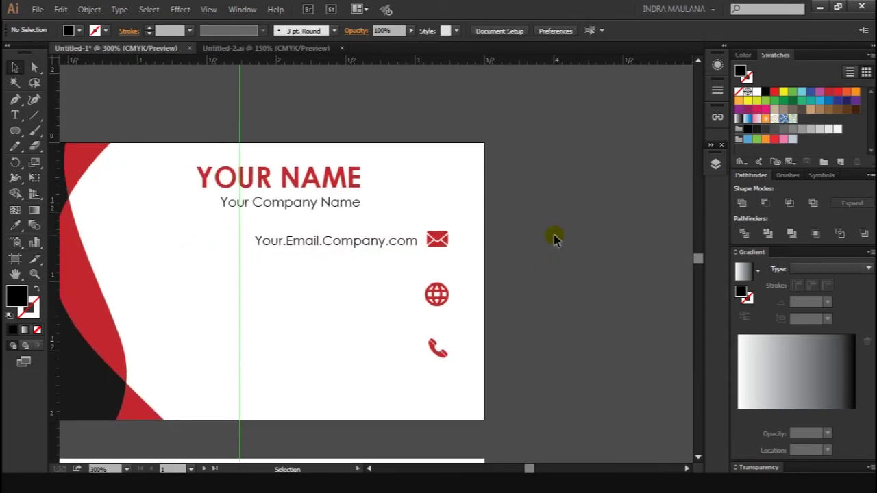
scroll(555, 237, down, 1)
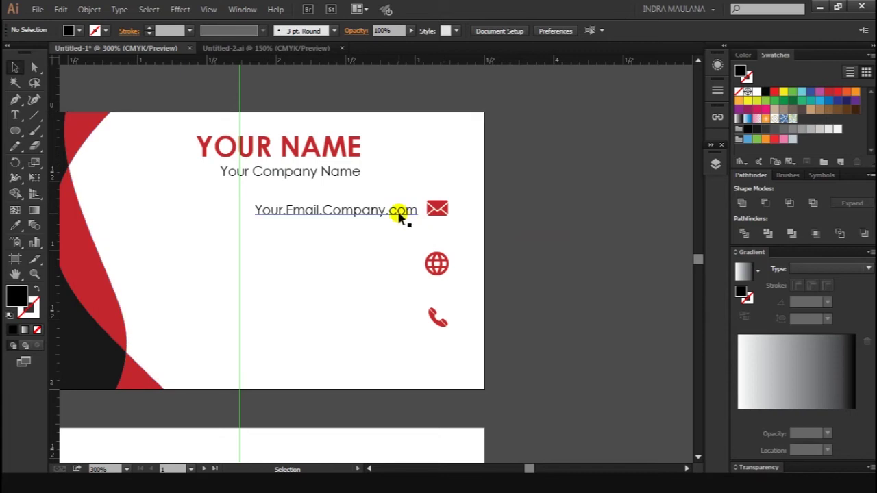
click(399, 214)
mouse_move(398, 213)
mouse_down()
mouse_move(400, 275)
mouse_move(399, 267)
mouse_up()
click(572, 245)
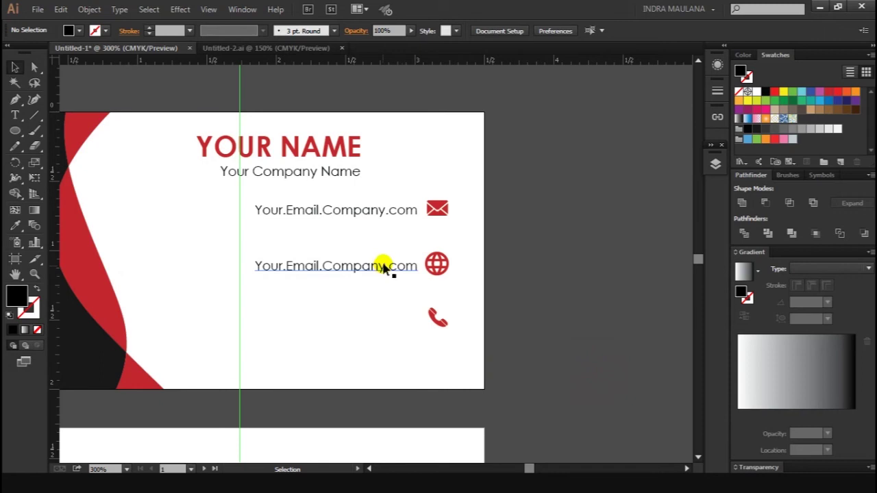
key(t)
drag(387, 265, 217, 268)
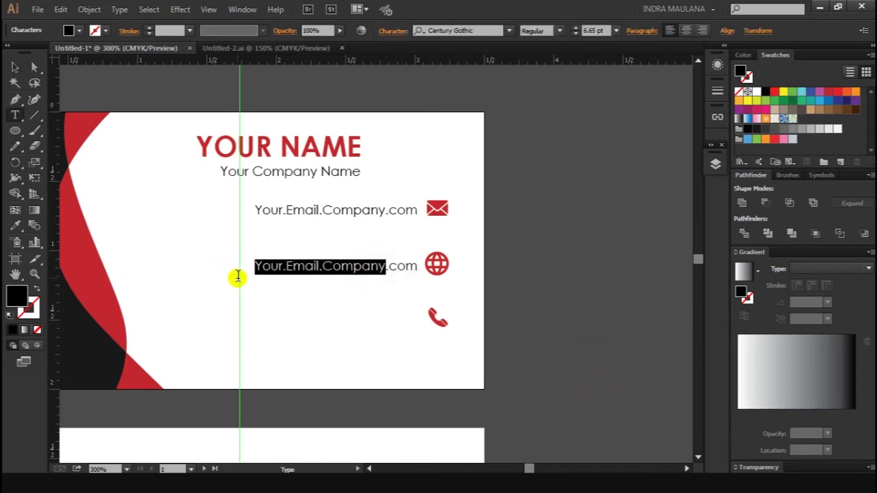
click(325, 267)
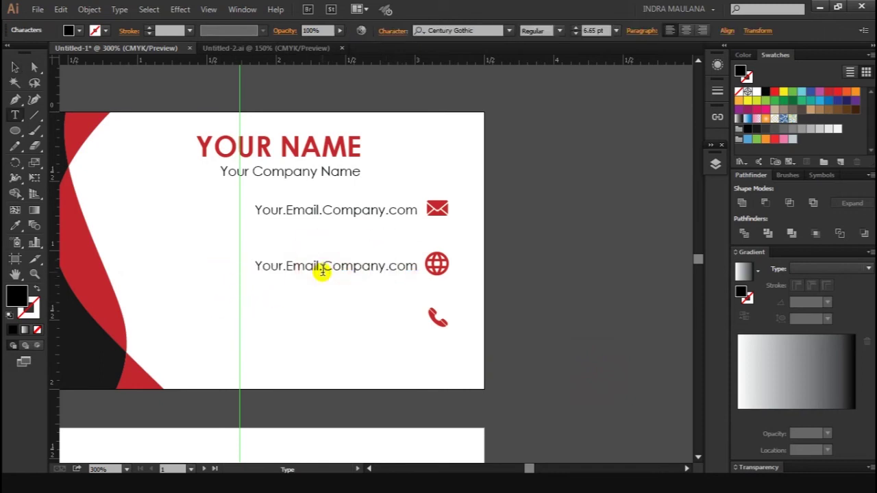
drag(320, 268, 209, 272)
text(www)
click(16, 67)
drag(344, 262, 381, 272)
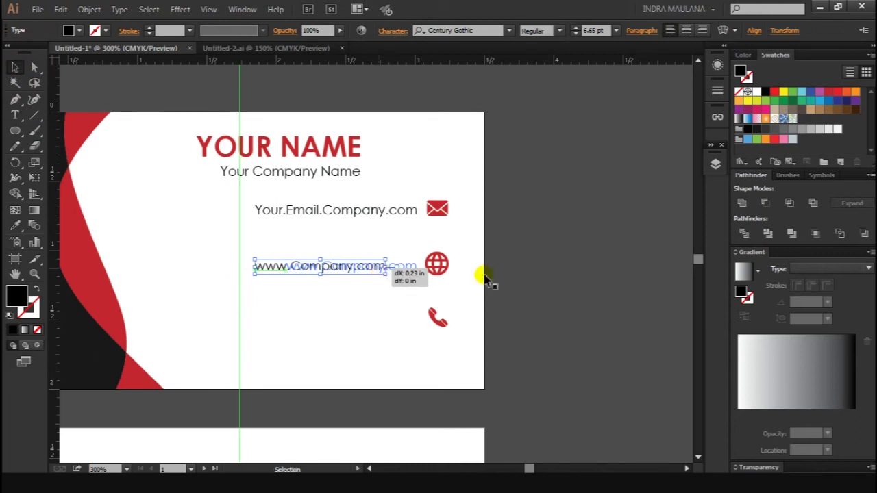
click(626, 274)
- Duplicate the web address to the phone row as '+ 000 000 000', right-aligned beside the phone icon
scroll(589, 267, down, 1)
drag(388, 234, 383, 295)
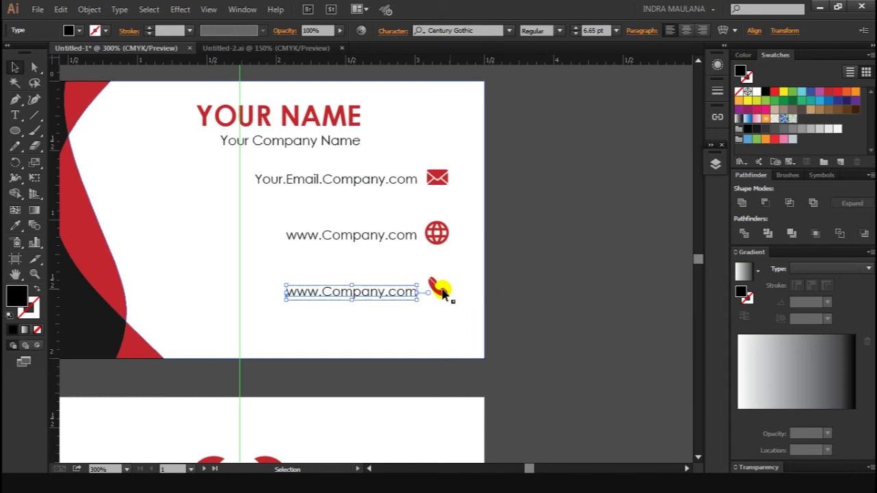
key(t)
drag(416, 291, 286, 293)
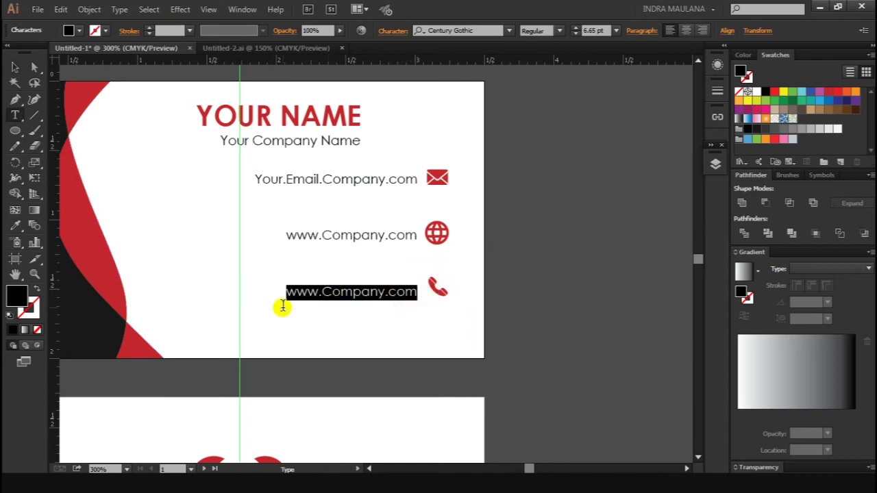
key(BackSpace)
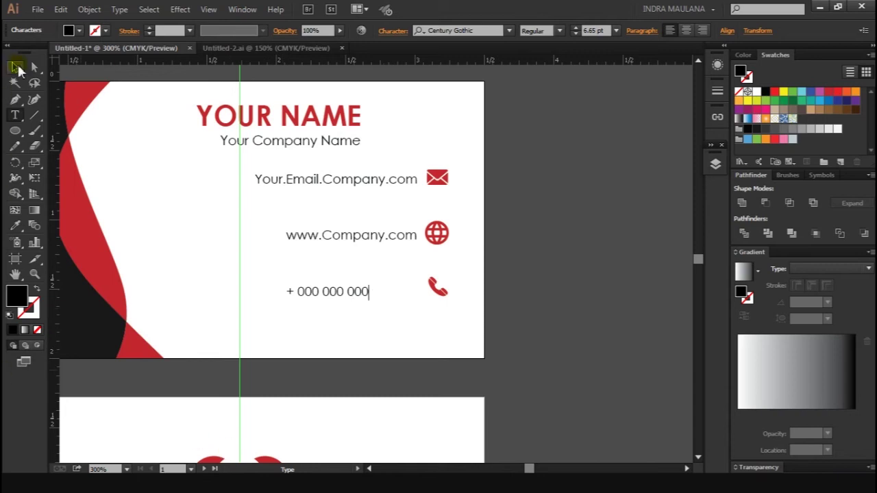
click(16, 68)
drag(333, 289, 382, 290)
click(503, 247)
scroll(502, 274, up, 1)
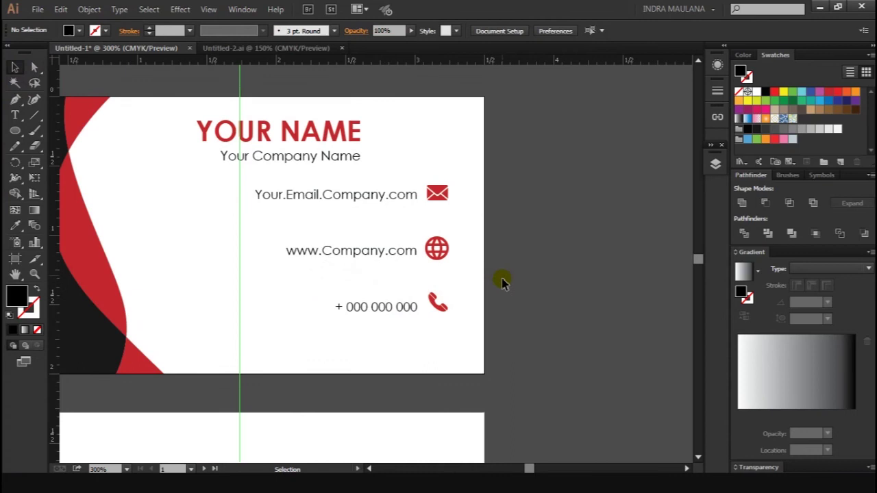
- Raise the web address and phone rows with their icons to space the contact lines evenly
click(404, 308)
shift+click(433, 302)
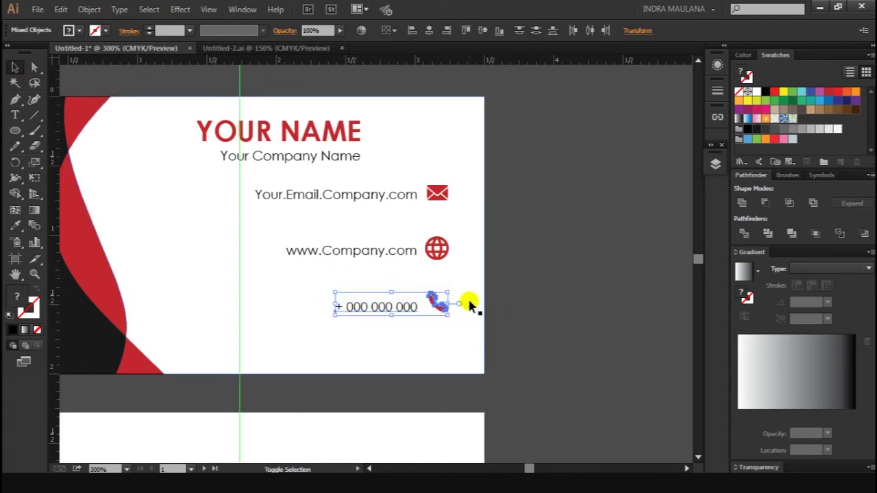
key(shift+Up)
click(436, 248)
shift+click(407, 248)
key(shift+Up)
click(435, 286)
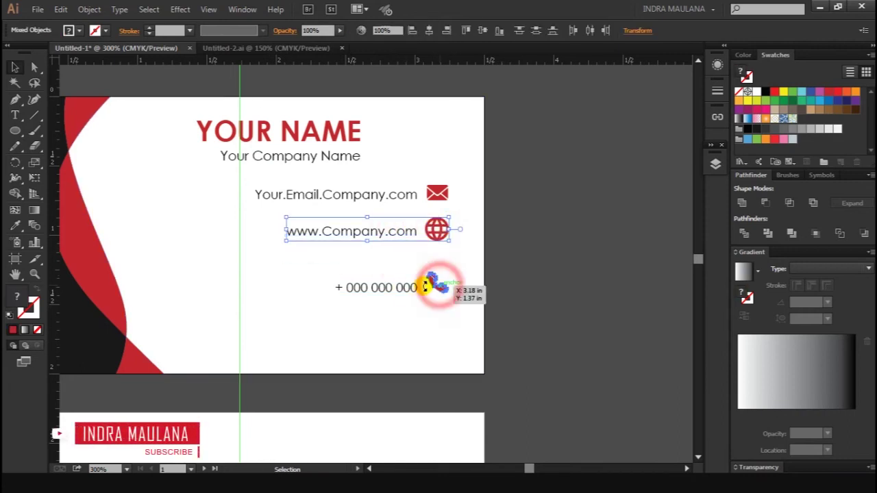
shift+click(401, 293)
key(shift+Up)
click(555, 262)
scroll(557, 266, up, 2)
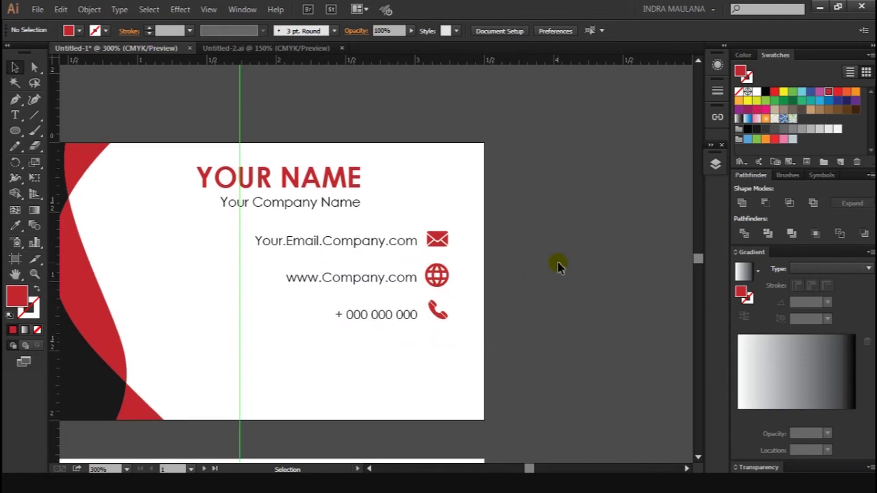
- Move the whole three-row contact block lower on the card, below the company name
click(470, 307)
drag(525, 342, 351, 230)
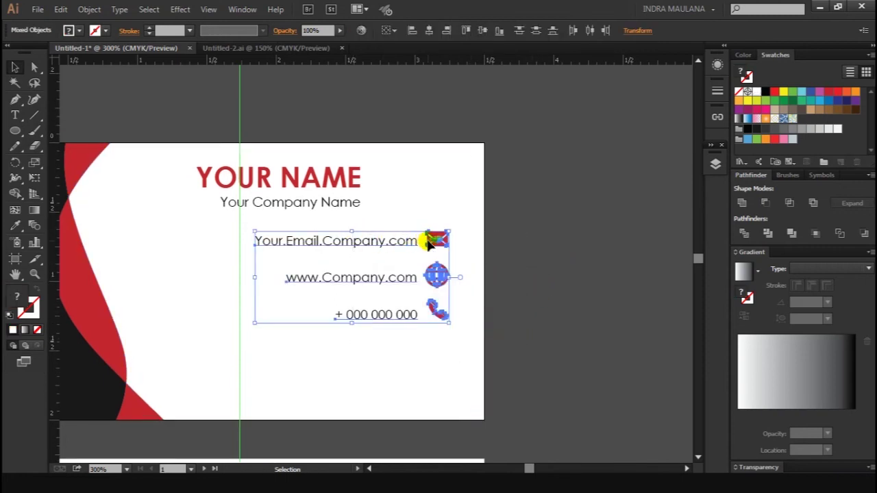
click(433, 239)
click(515, 222)
drag(546, 347, 319, 233)
drag(434, 239, 434, 281)
click(563, 219)
scroll(561, 220, down, 1)
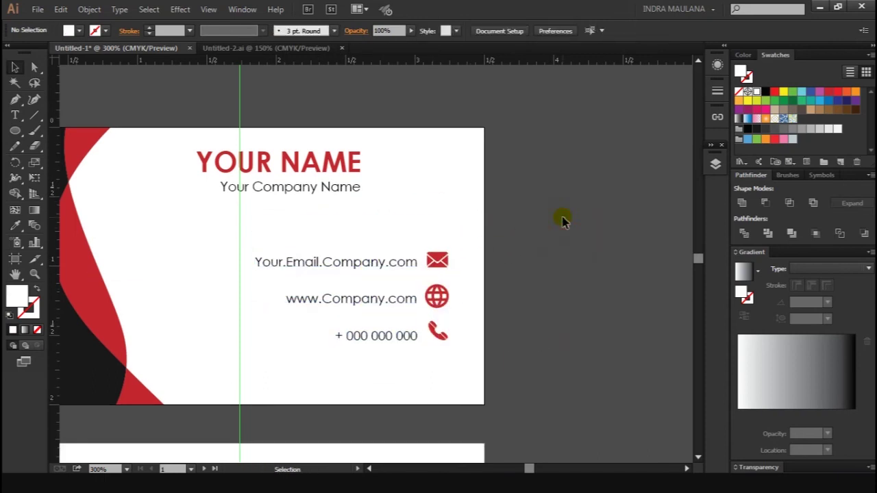
drag(567, 212, 588, 203)
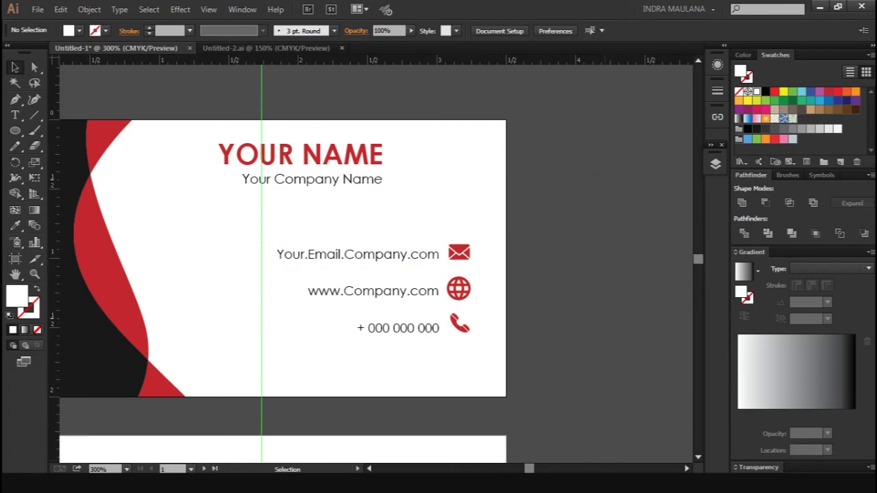
- Paste the QR code and place it at the top right of the front card
key(ctrl+v)
drag(386, 260, 449, 172)
click(568, 157)
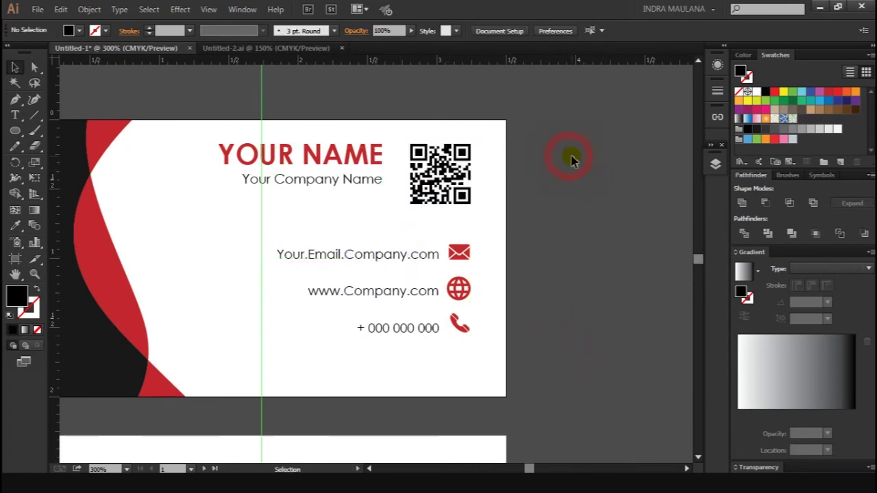
alt+scroll(568, 165, down, 2)
alt+scroll(568, 165, up, 1)
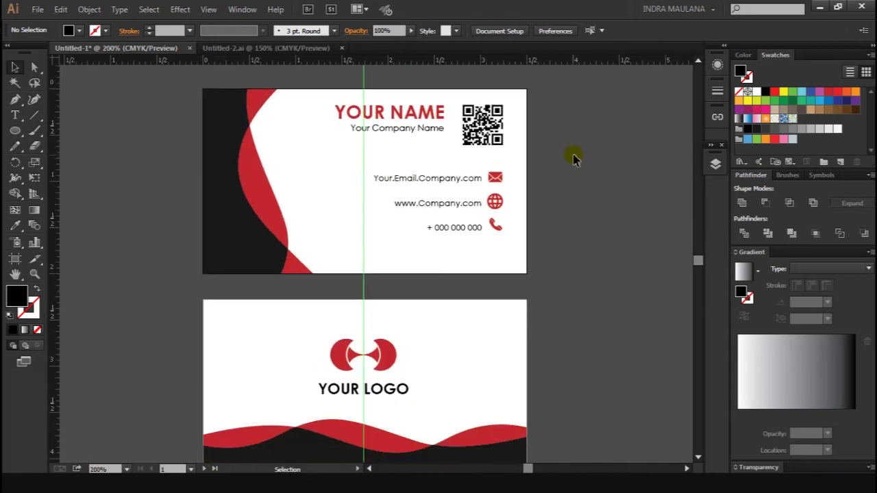
scroll(574, 159, down, 2)
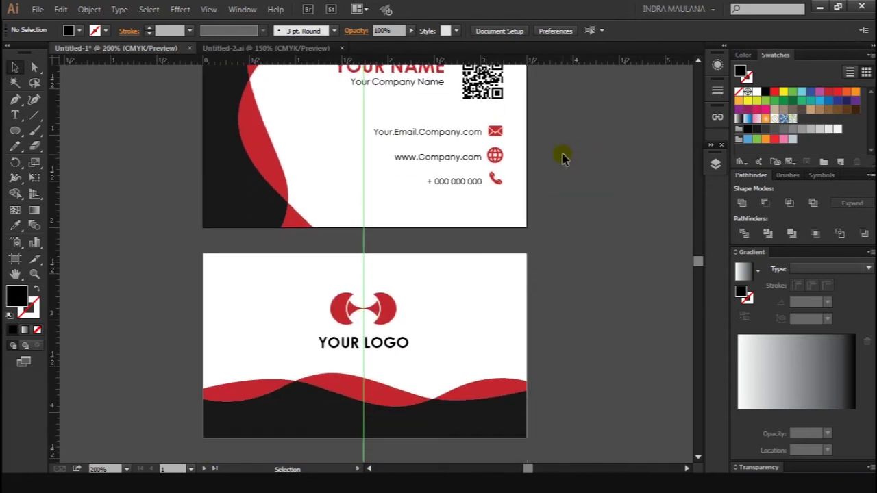
scroll(562, 158, up, 1)
scroll(568, 214, up, 1)
- Nudge the name and contact block slightly left so it fits beside the QR code
drag(549, 270, 317, 118)
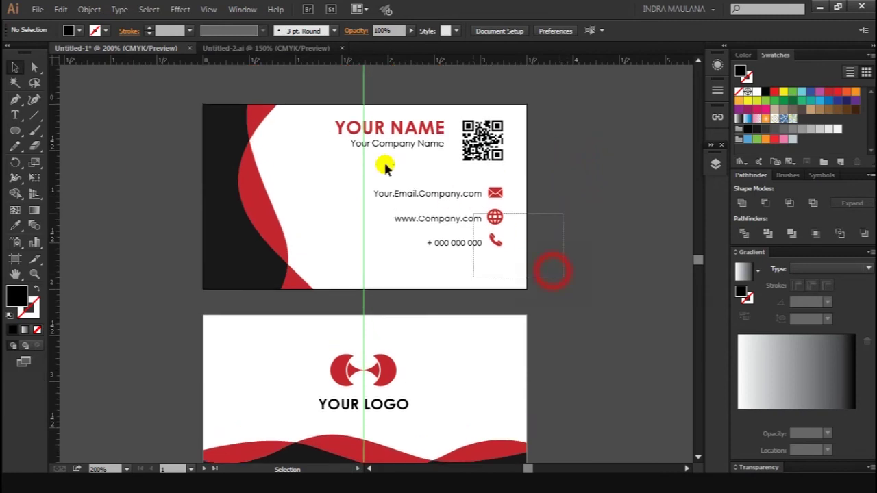
key(shift+Down)
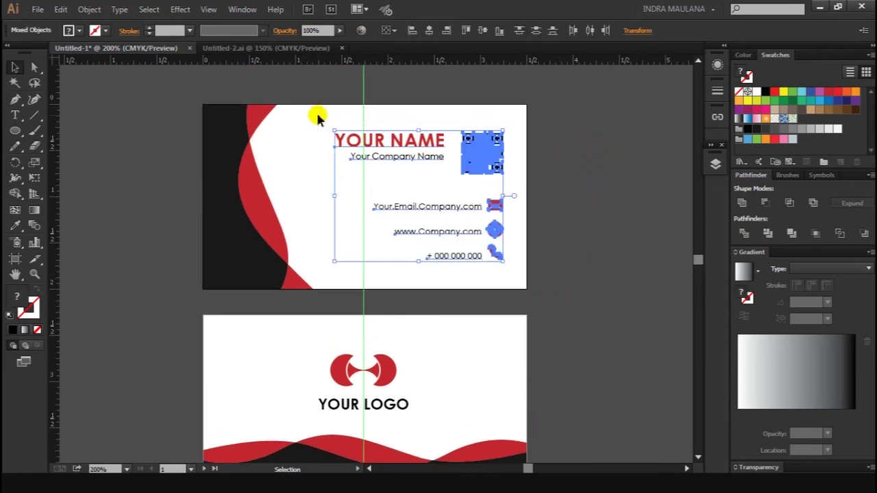
key(shift+Left)
key(Up)
key(Up)
key(Up)
key(Right)
key(Right)
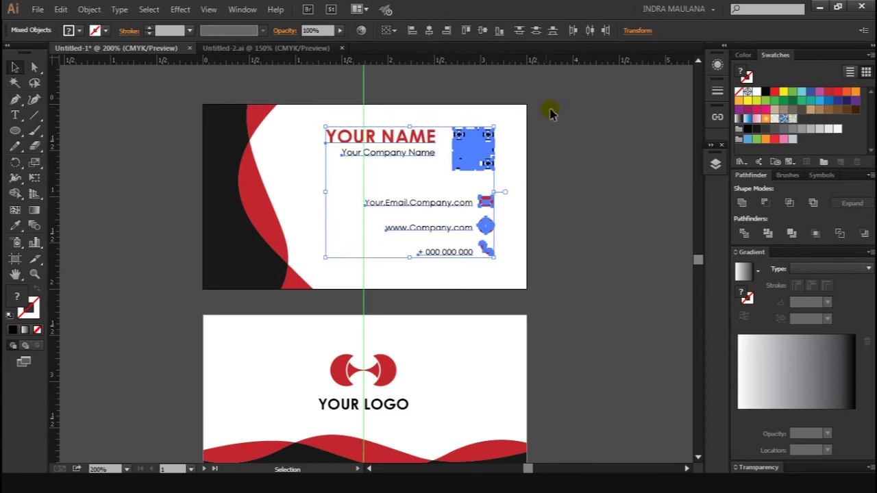
click(552, 113)
scroll(553, 114, down, 2)
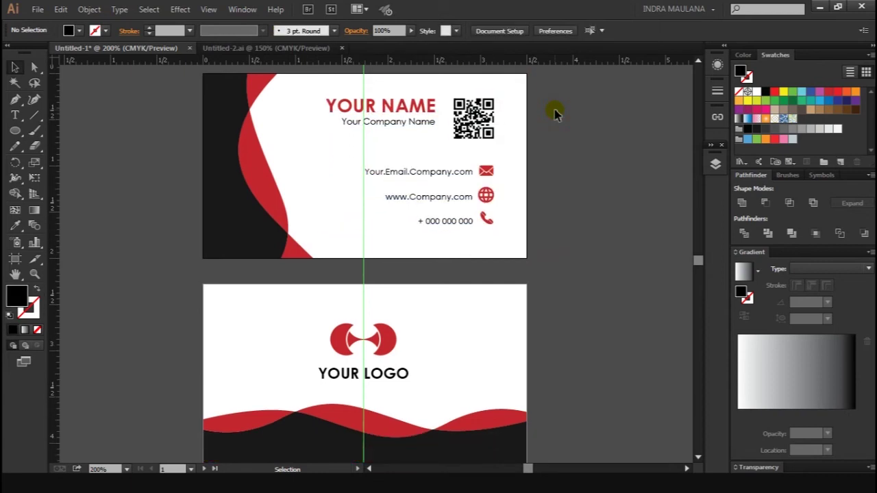
scroll(555, 115, down, 1)
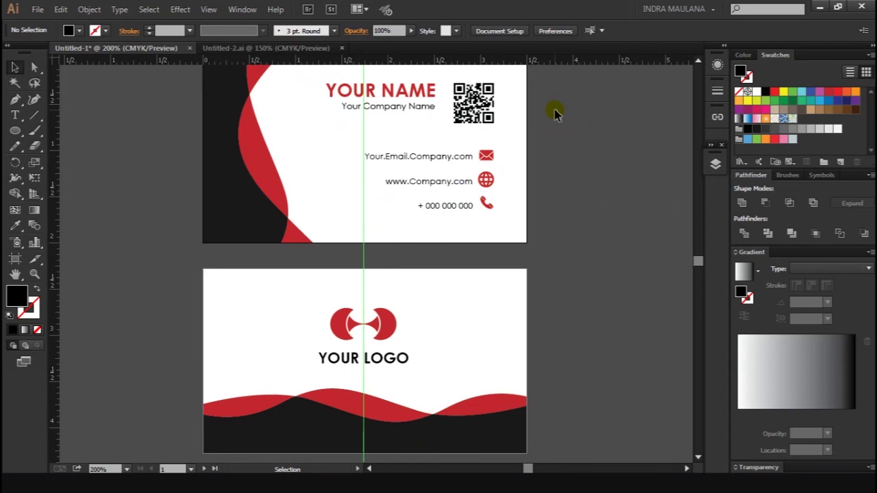
scroll(556, 115, down, 1)
drag(472, 89, 481, 97)
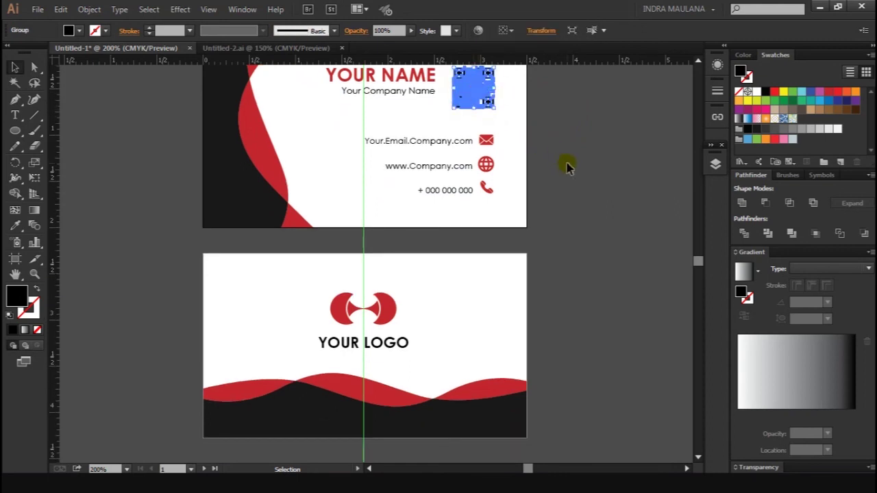
click(591, 443)
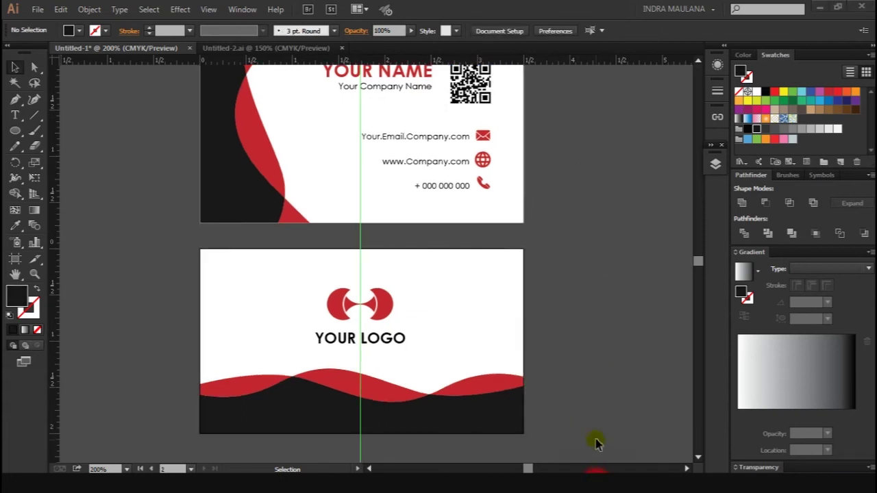
- Copy the email line and envelope onto the back card's dark band at bottom right
click(480, 135)
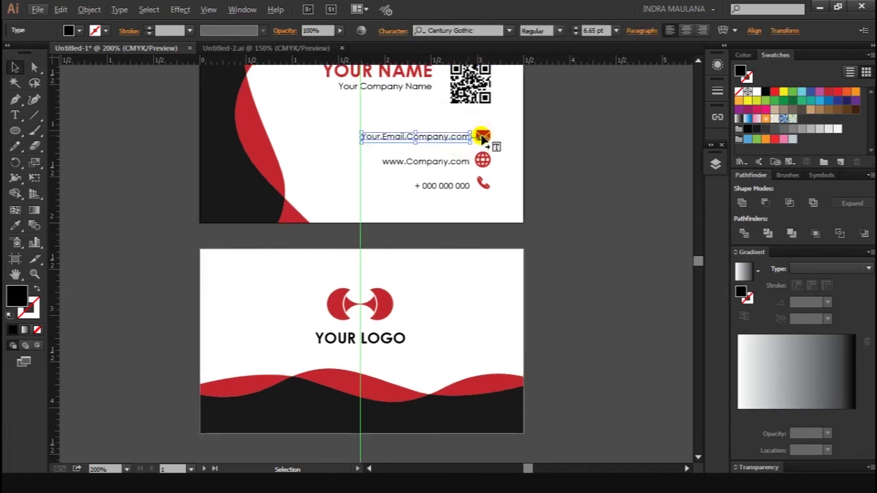
shift+click(482, 136)
mouse_move(473, 139)
mouse_down()
mouse_move(471, 404)
mouse_move(401, 425)
mouse_up()
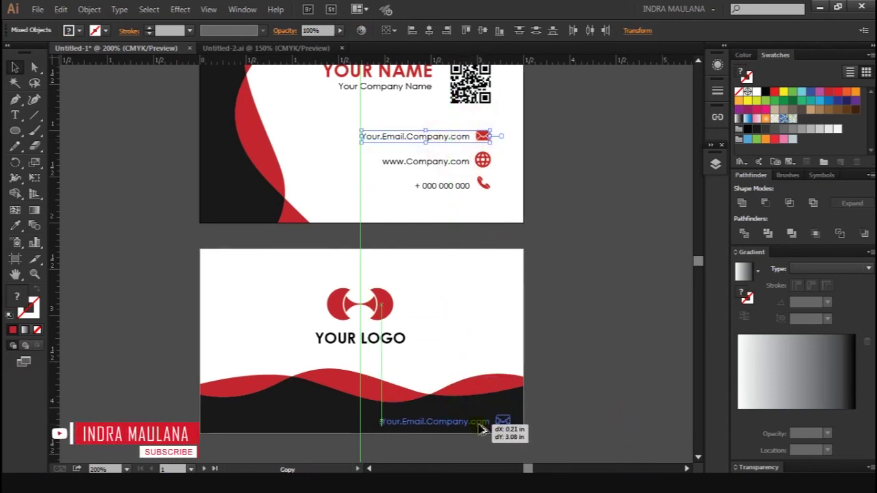
click(578, 314)
drag(577, 314, 570, 315)
click(494, 422)
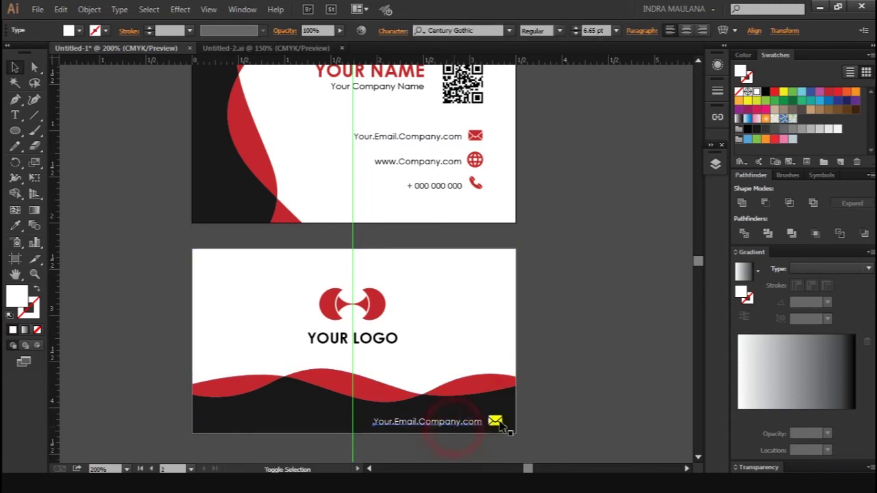
drag(378, 421, 411, 424)
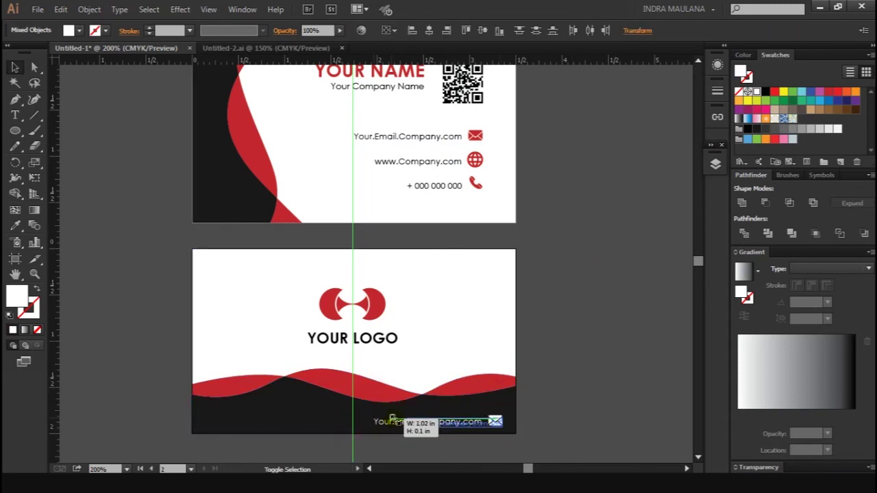
click(541, 407)
drag(494, 423, 532, 410)
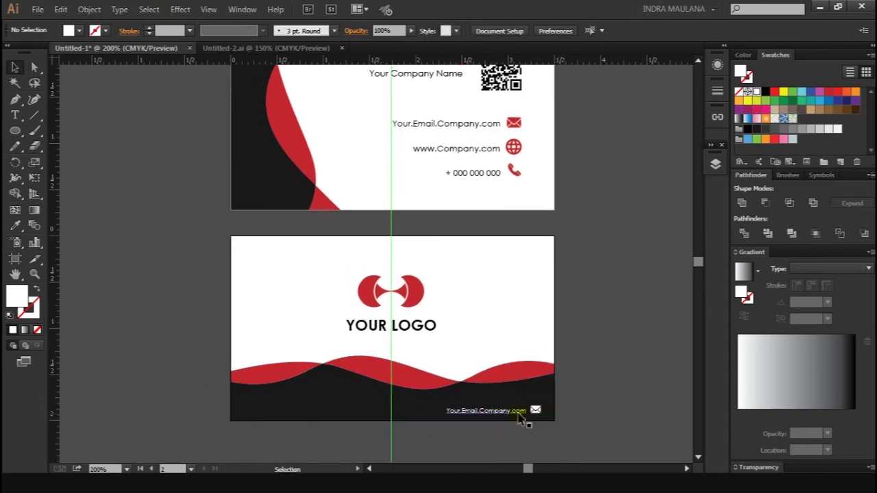
click(583, 376)
- Copy the website line and globe to the back card's lower left and make it white
click(469, 148)
shift+click(515, 148)
drag(517, 149, 345, 410)
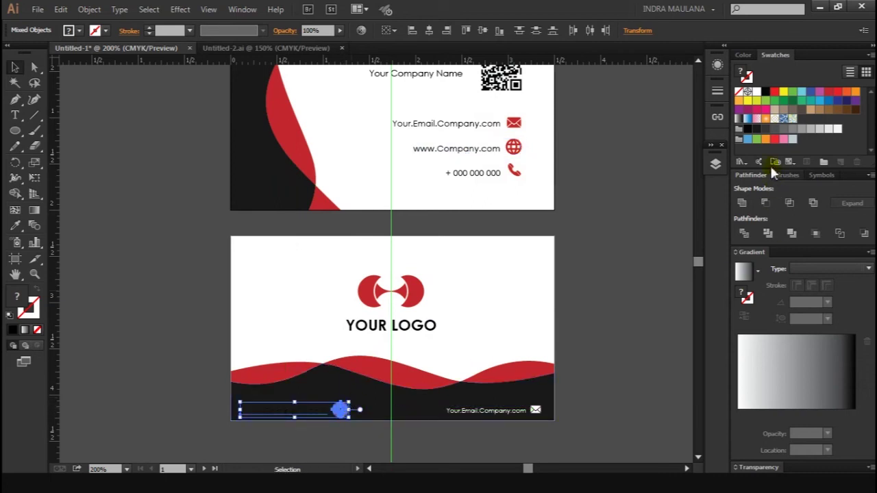
click(747, 91)
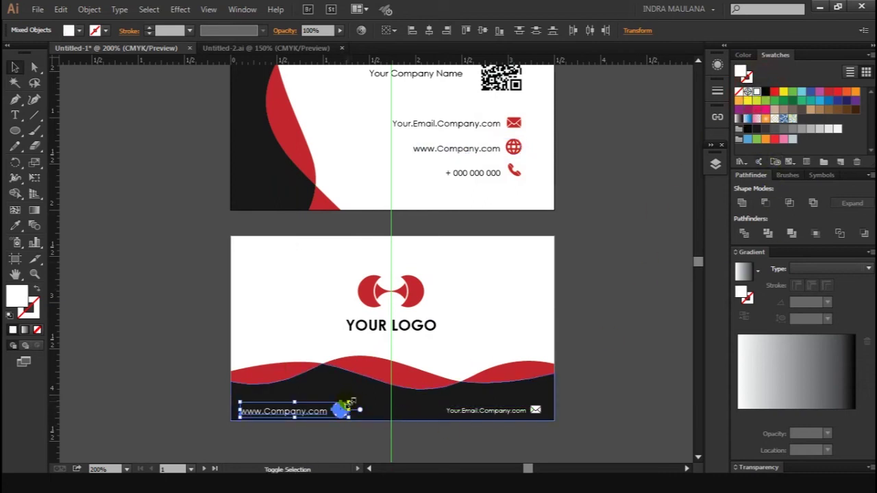
shift+click(341, 409)
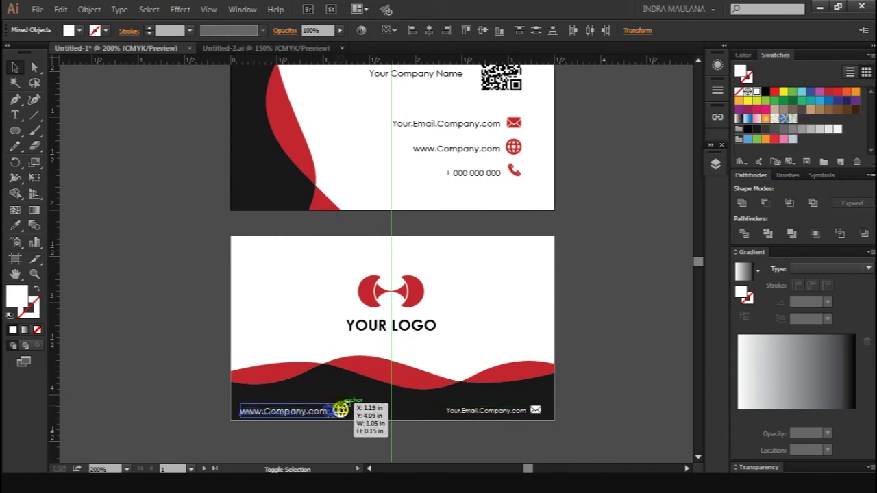
click(320, 444)
click(471, 413)
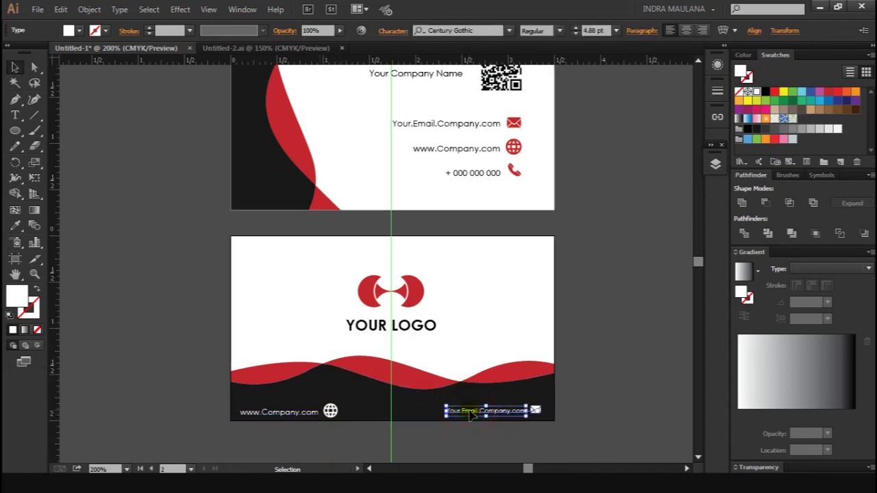
click(281, 421)
click(279, 416)
click(598, 30)
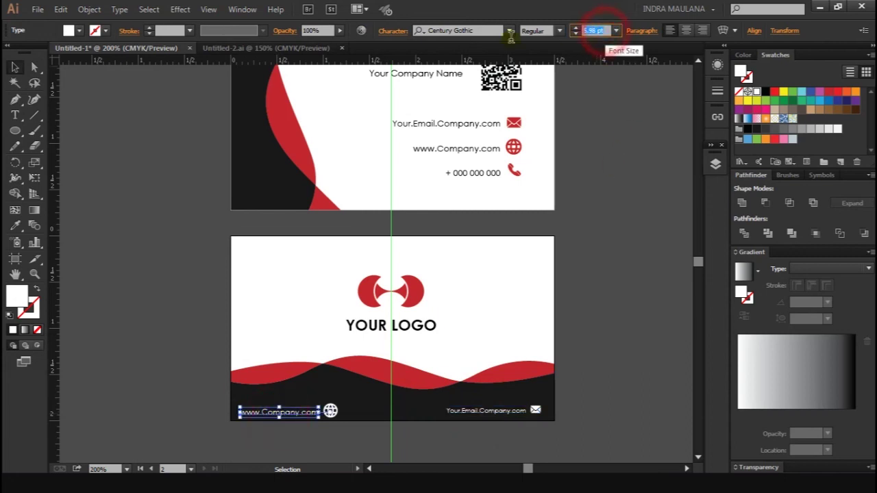
text(4.88)
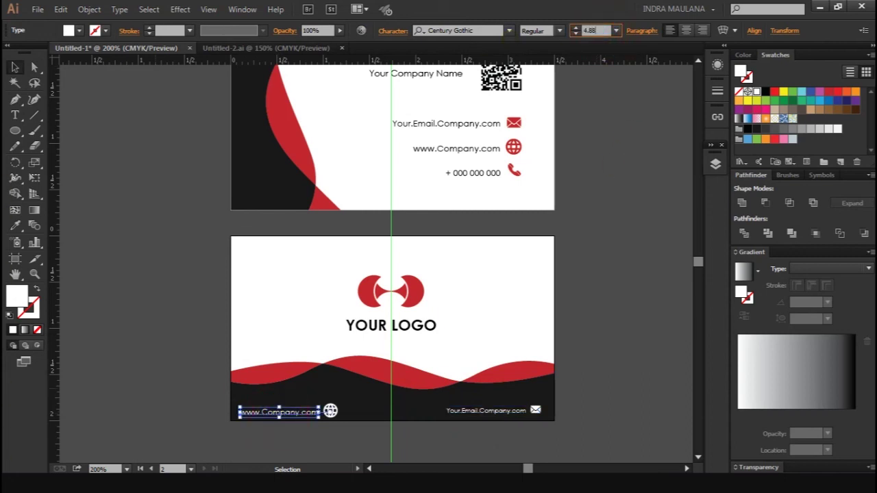
key(Return)
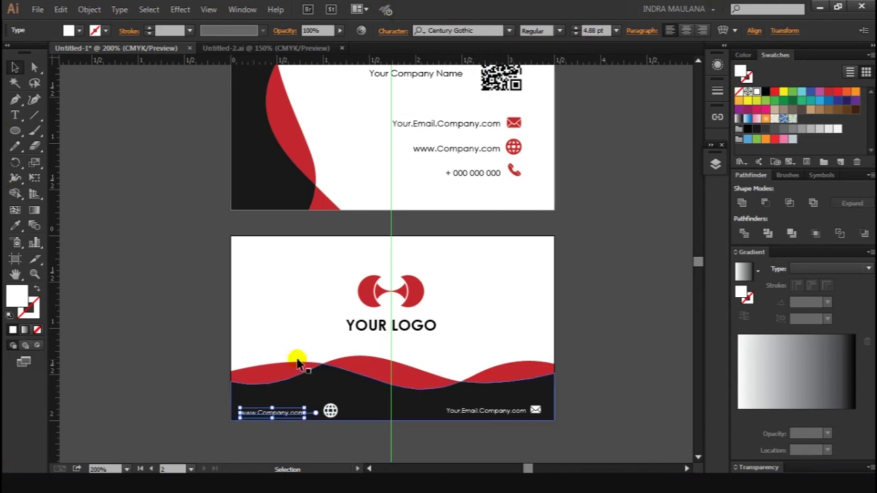
ctrl+click(274, 435)
click(272, 419)
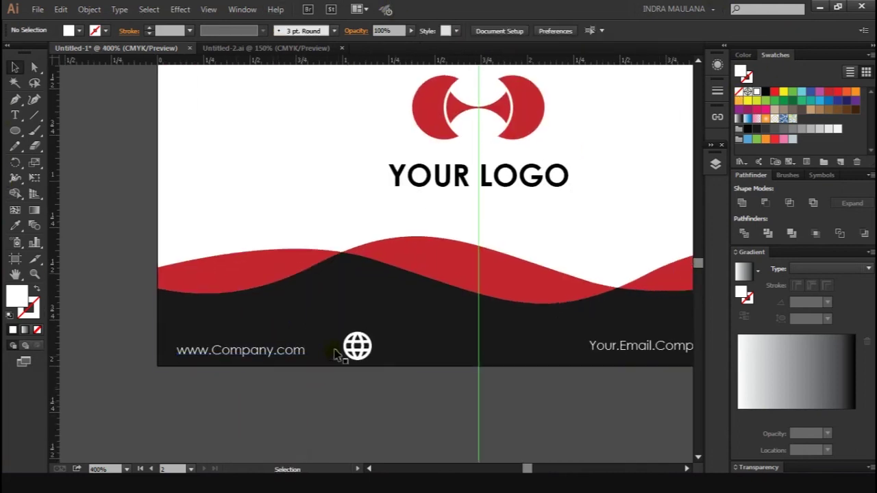
drag(349, 350, 347, 348)
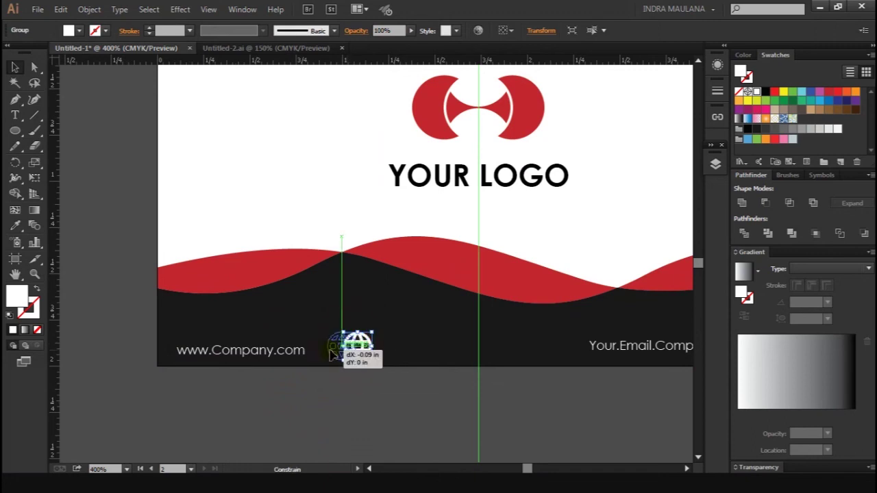
click(326, 426)
drag(347, 348, 328, 350)
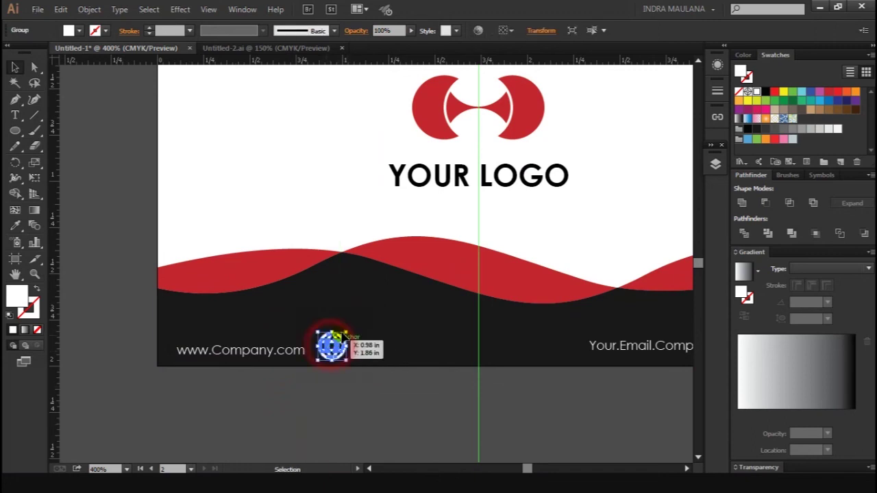
click(333, 411)
scroll(330, 376, up, 1)
drag(329, 349, 320, 346)
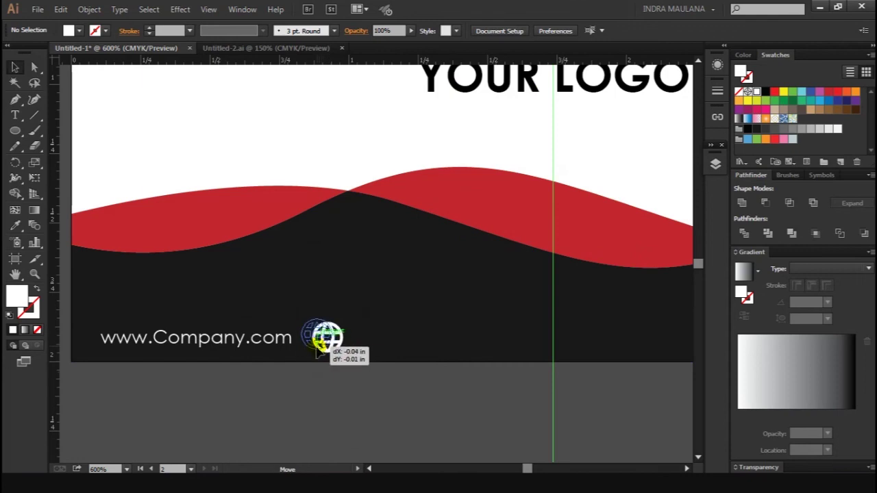
drag(320, 346, 319, 347)
click(319, 401)
key(ctrl+alt+0)
mouse_move(334, 422)
mouse_down()
mouse_move(307, 421)
mouse_move(290, 435)
mouse_up()
scroll(318, 420, up, 1)
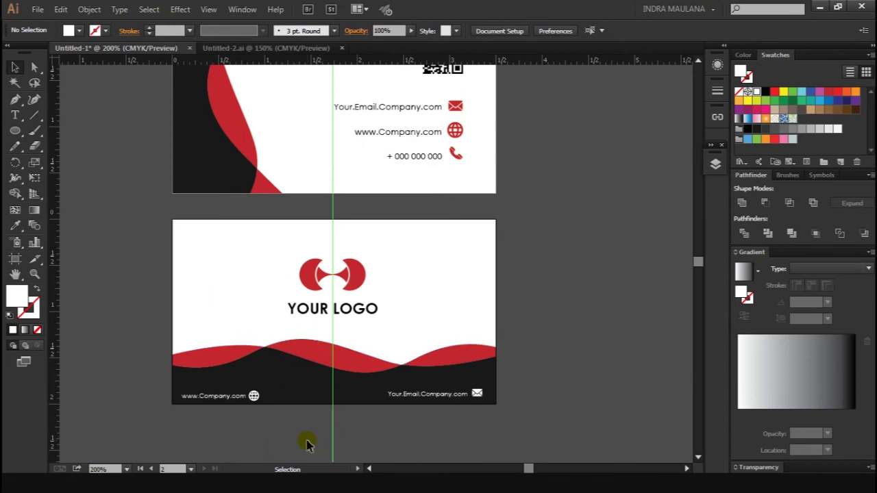
- Copy the phone number line with its icon onto the back card and make it white
click(453, 153)
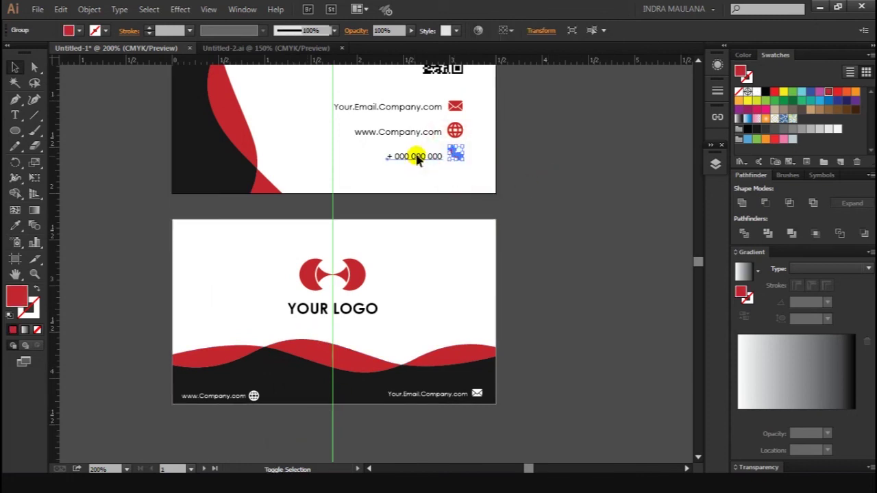
drag(417, 157, 334, 398)
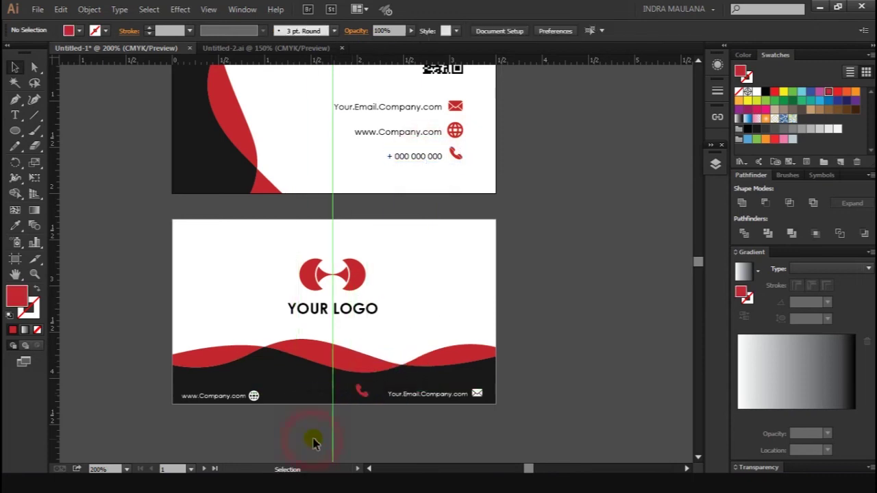
scroll(309, 434, up, 1)
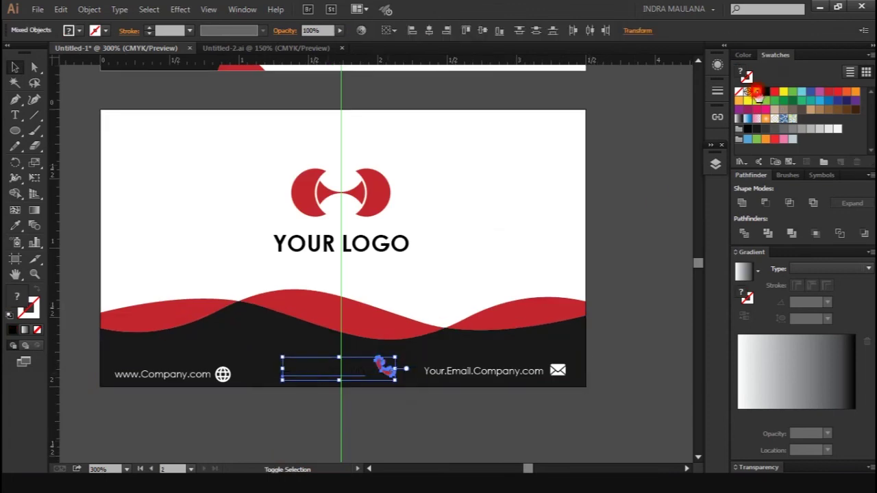
click(756, 91)
click(420, 390)
scroll(329, 171, down, 1)
drag(324, 61, 268, 356)
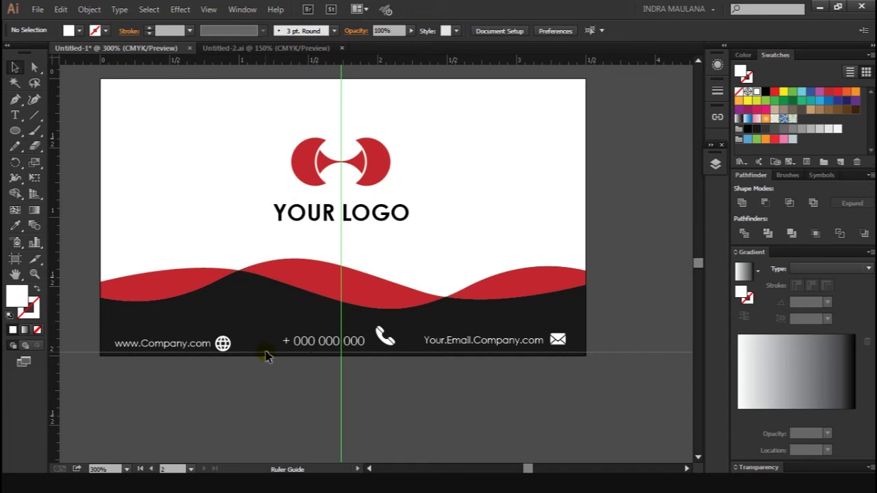
drag(267, 351, 270, 345)
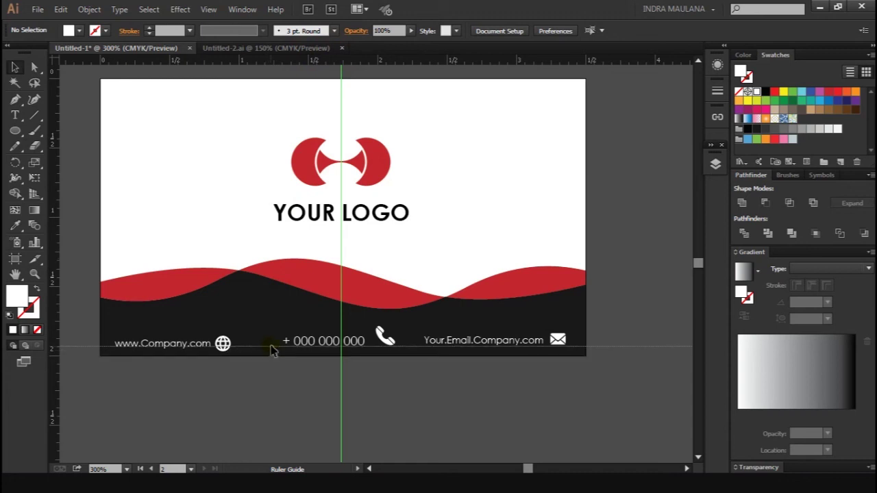
click(249, 405)
shift+click(224, 343)
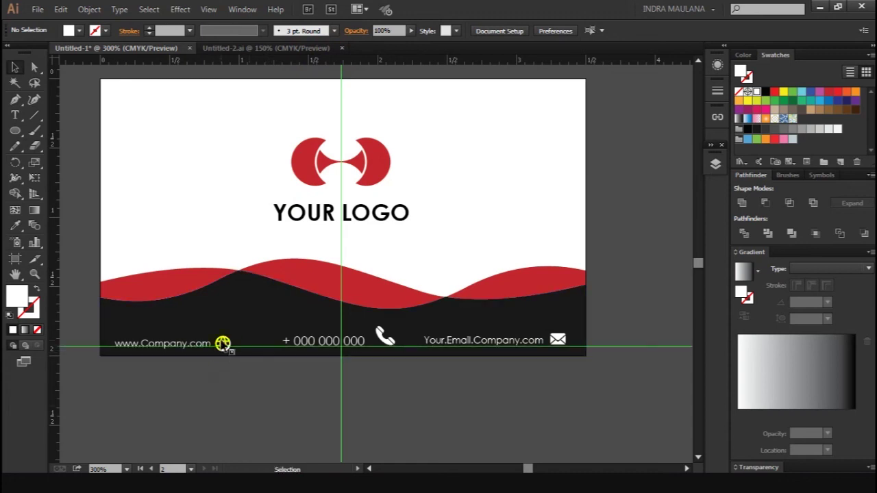
shift+click(170, 346)
scroll(156, 366, up, 1)
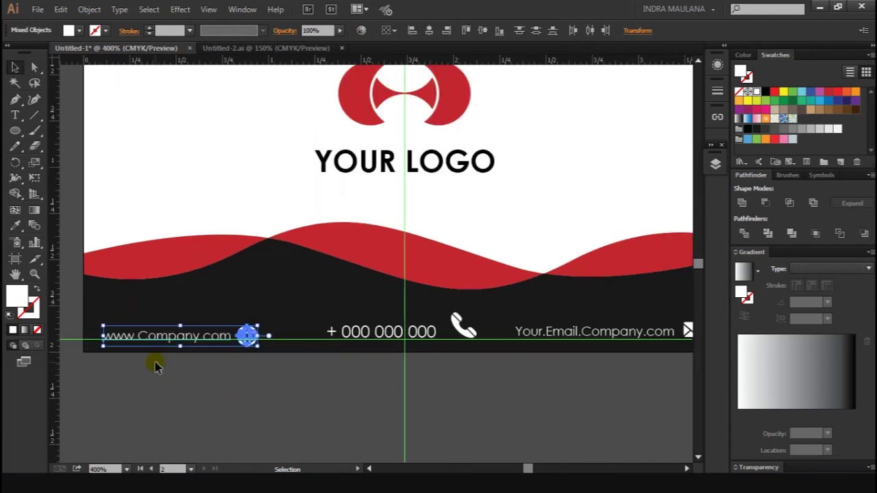
key(Up)
key(Up)
key(Up)
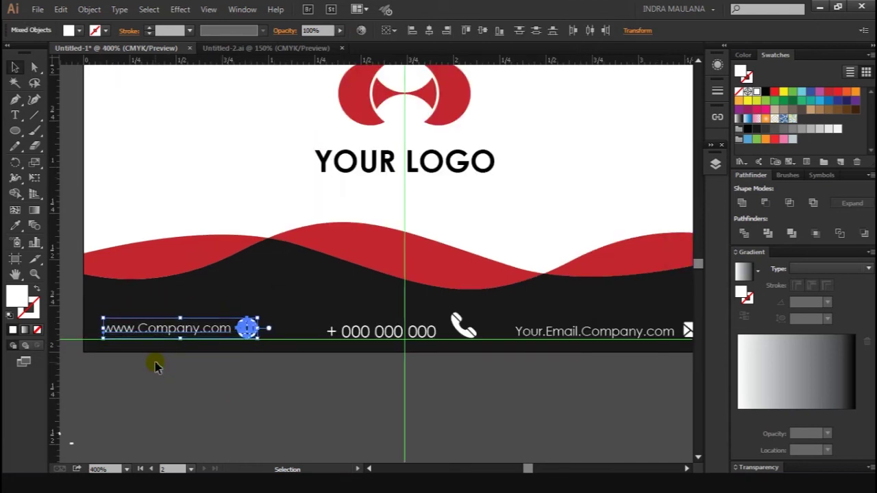
click(196, 386)
drag(182, 329, 185, 334)
key(Up)
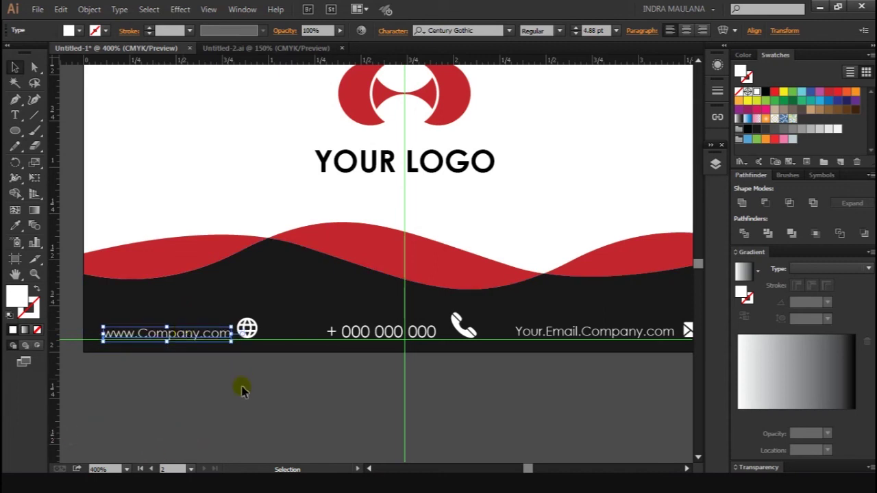
- Set the back card's phone number text to 4.88 pt
click(402, 402)
scroll(363, 397, right, 2)
click(352, 342)
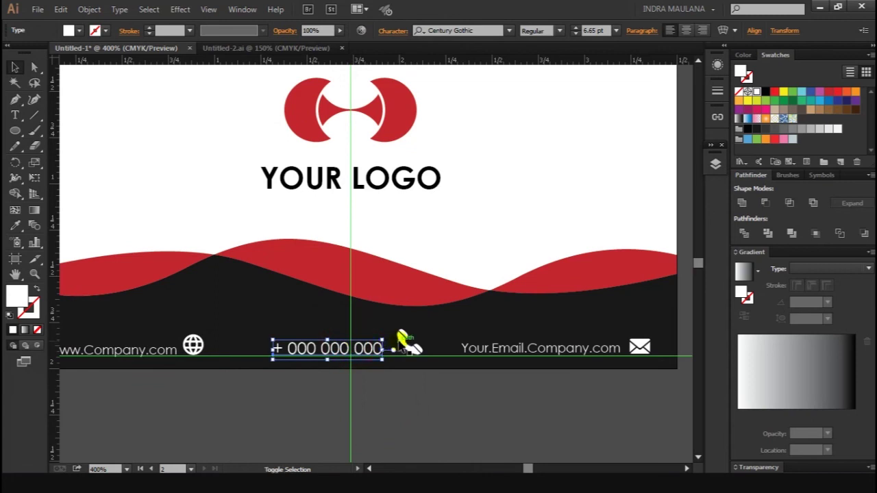
click(601, 31)
text(4.88)
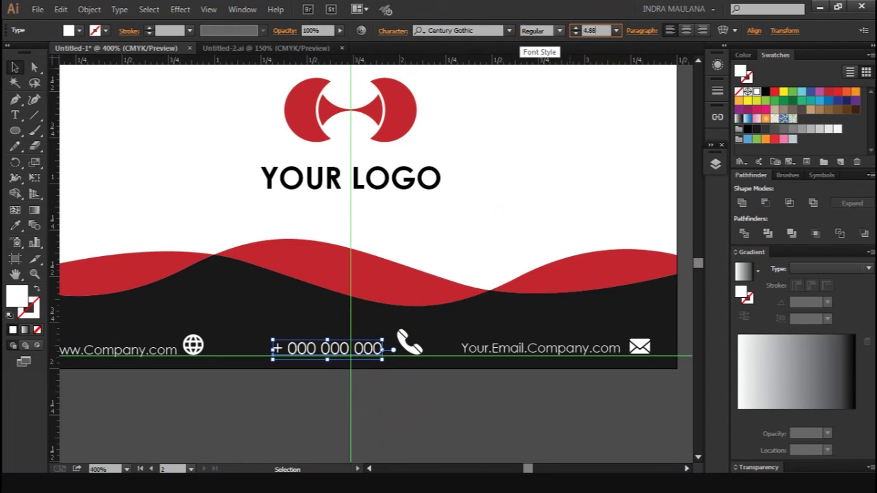
key(Return)
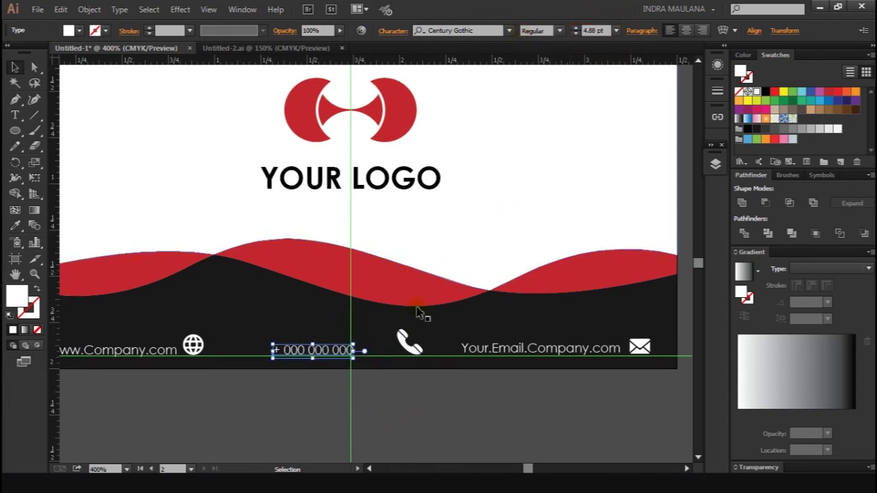
- Shrink the phone icon to about 0.1 inch and nudge it beside the number
click(411, 339)
drag(425, 330, 416, 335)
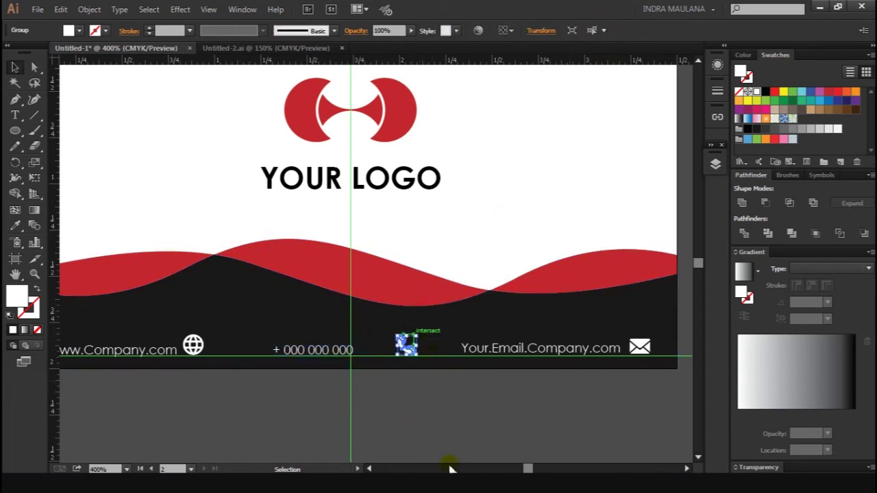
key(shift+Left)
key(shift+Left)
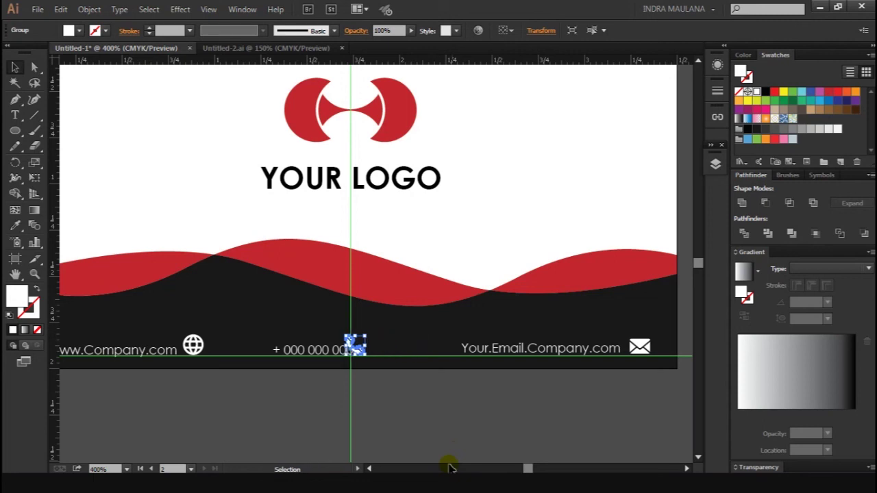
key(shift+Right)
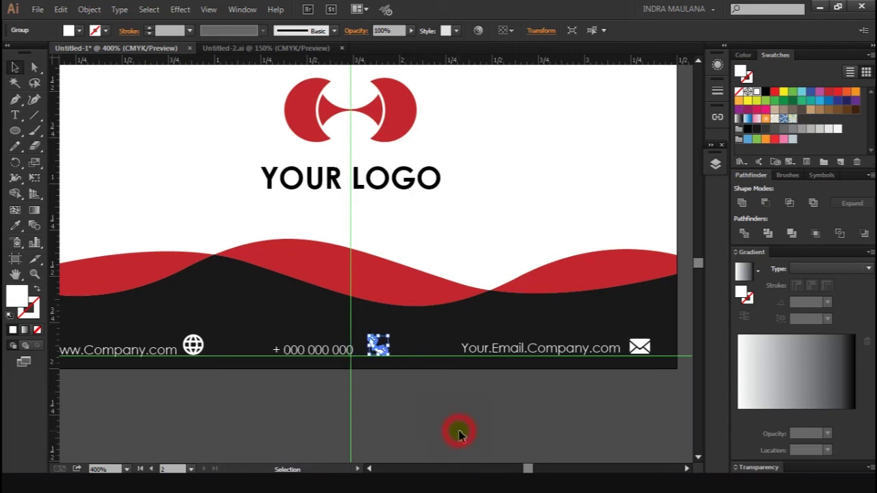
click(459, 432)
scroll(415, 417, down, 1)
scroll(401, 401, down, 1)
scroll(435, 372, up, 2)
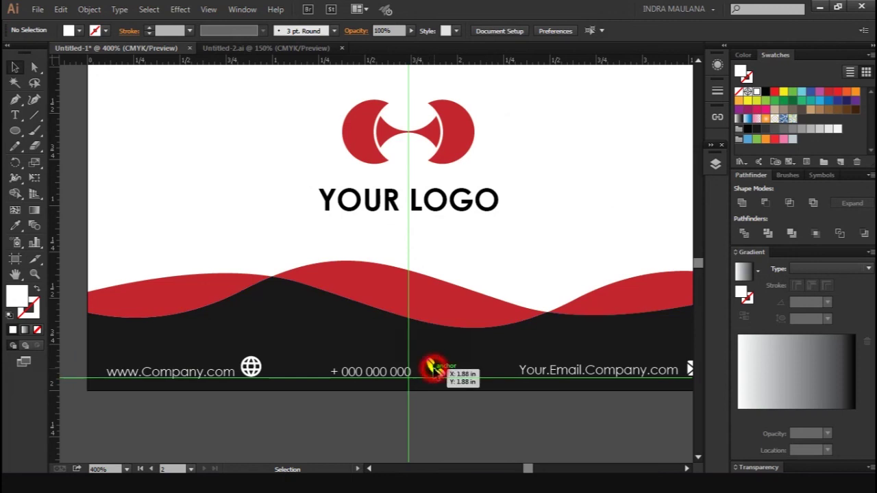
scroll(409, 428, down, 1)
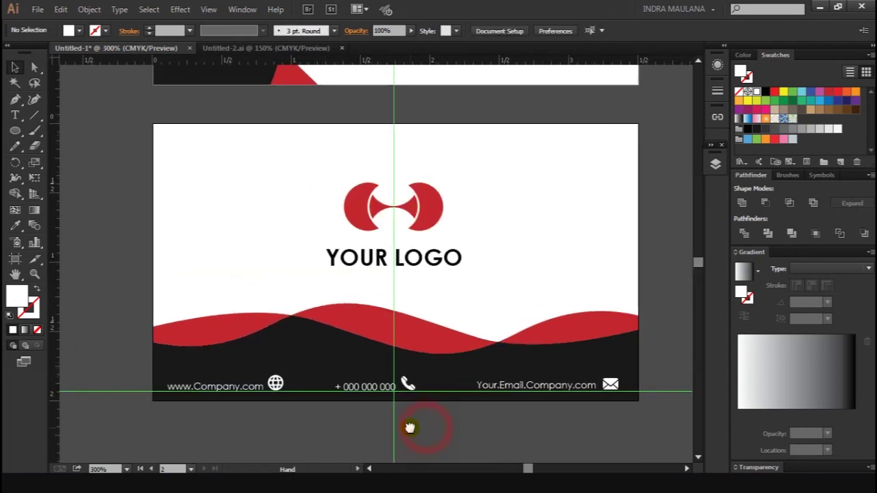
- Check the phone and email items' positions, then zoom out to show both cards
click(376, 392)
click(407, 384)
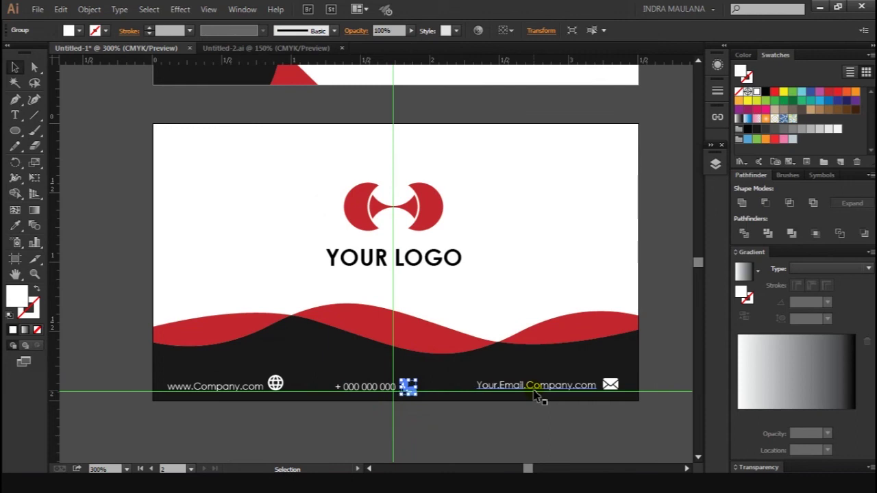
click(471, 437)
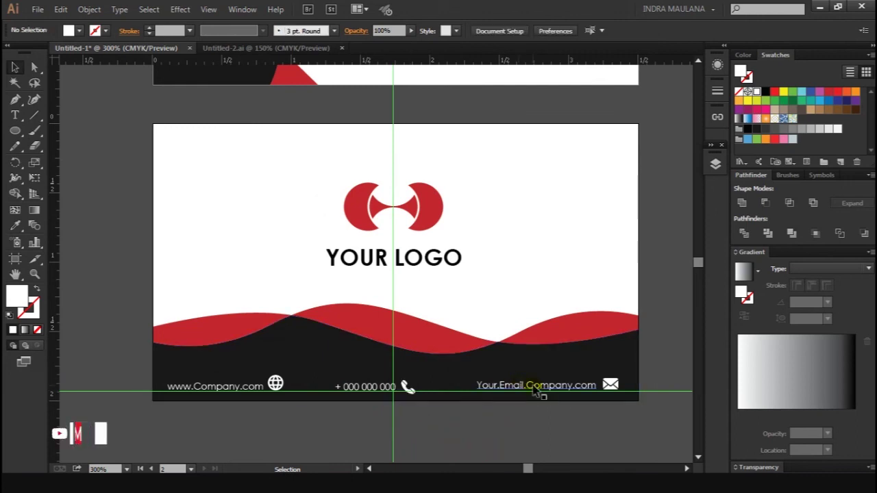
click(532, 386)
click(483, 435)
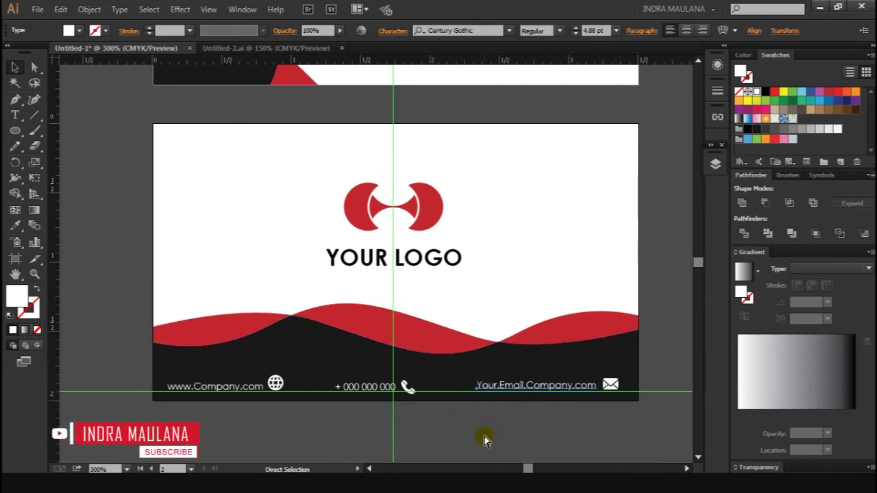
click(400, 418)
key(ctrl+minus)
drag(411, 420, 370, 433)
scroll(385, 431, up, 1)
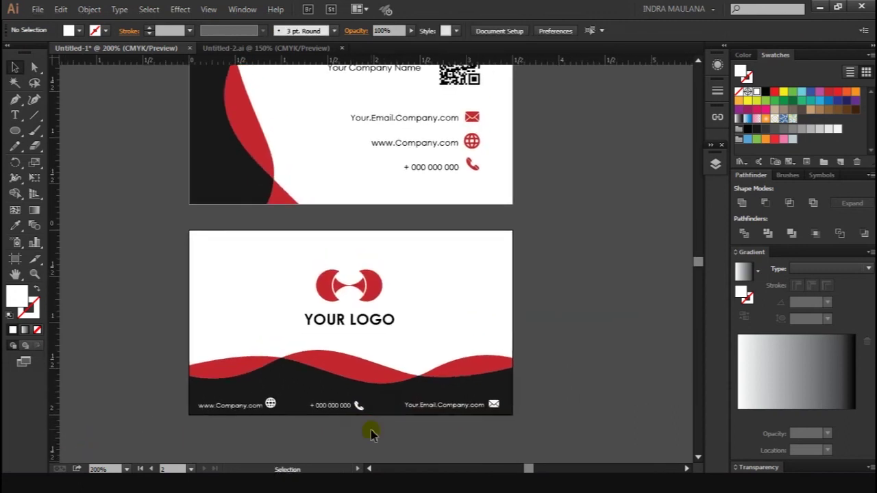
- Group the back card's email, phone, web texts and their icons together
click(454, 404)
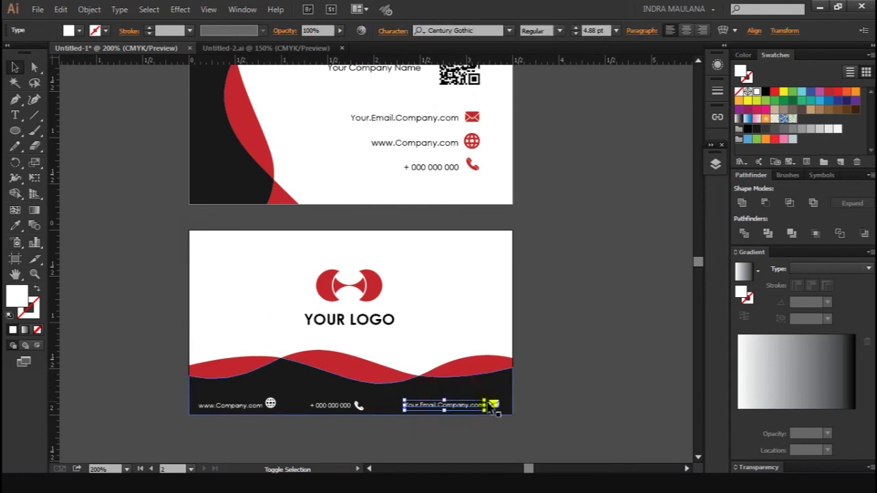
scroll(448, 435, up, 2)
shift+click(535, 374)
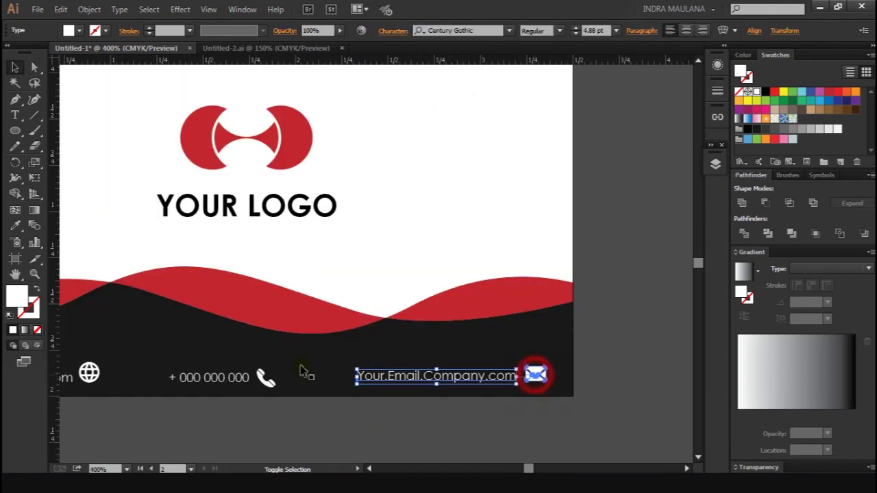
shift+click(261, 377)
scroll(281, 387, left, 3)
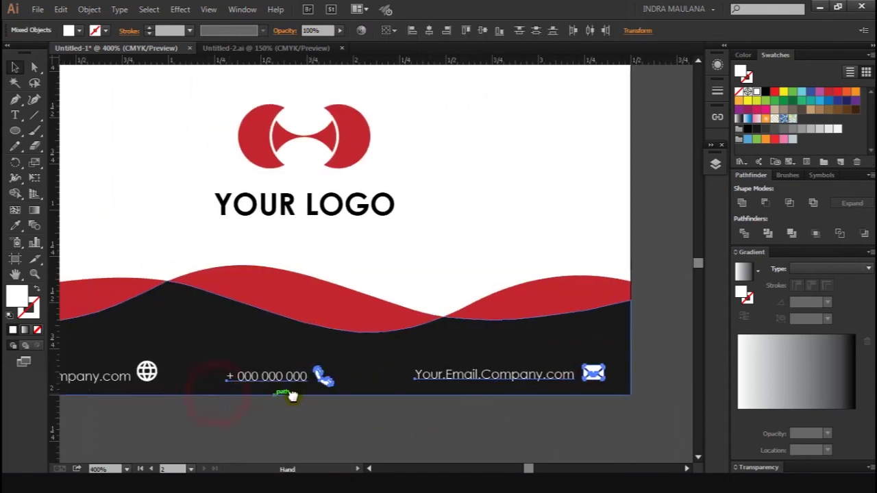
shift+click(165, 375)
shift+click(126, 383)
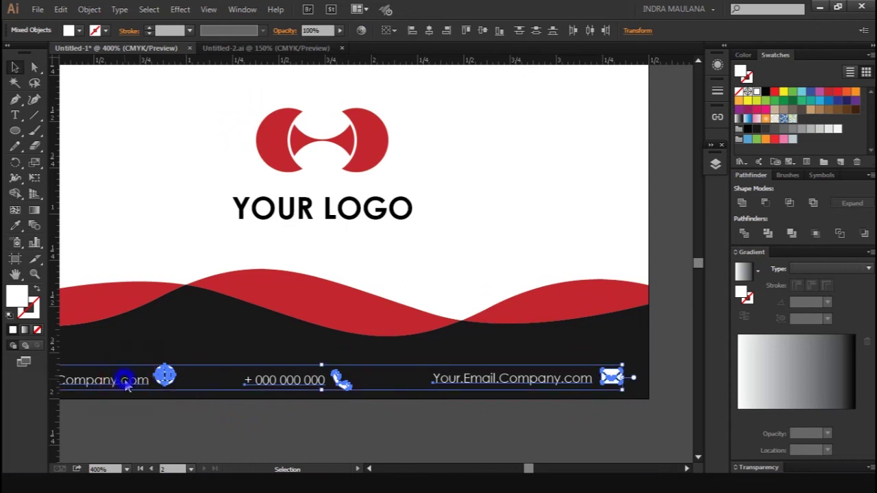
right_click(126, 383)
click(160, 309)
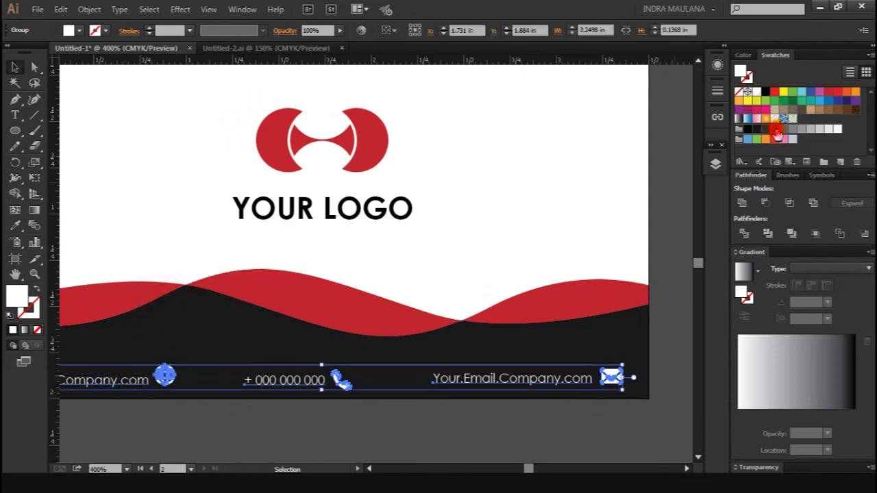
- Colour the grouped contact row light grey and review the result
click(783, 130)
click(792, 129)
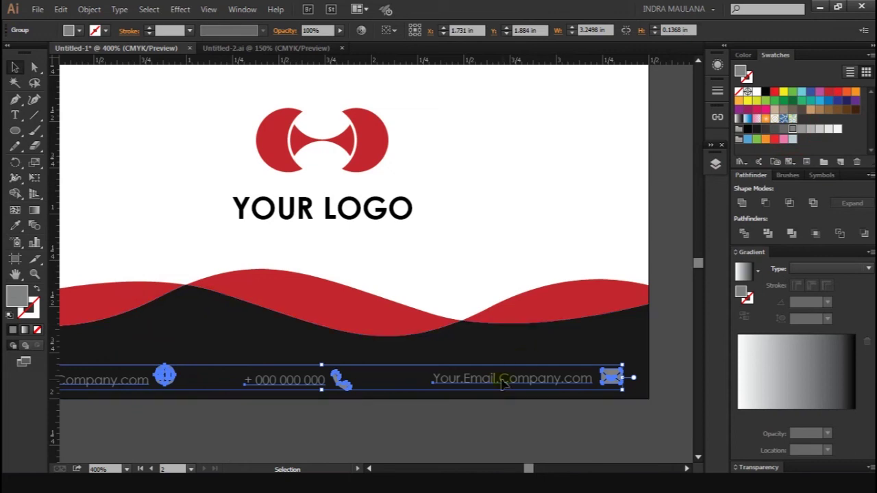
click(413, 420)
scroll(404, 421, down, 2)
scroll(569, 333, up, 1)
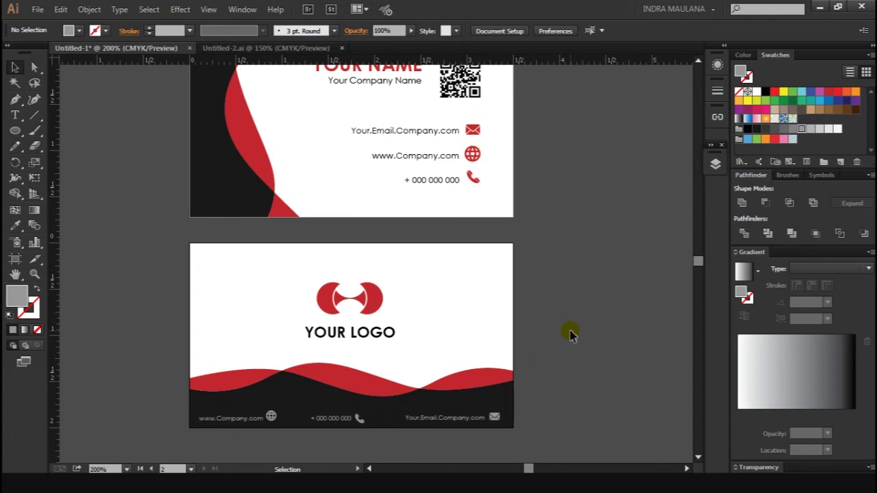
scroll(569, 334, up, 5)
scroll(575, 349, down, 4)
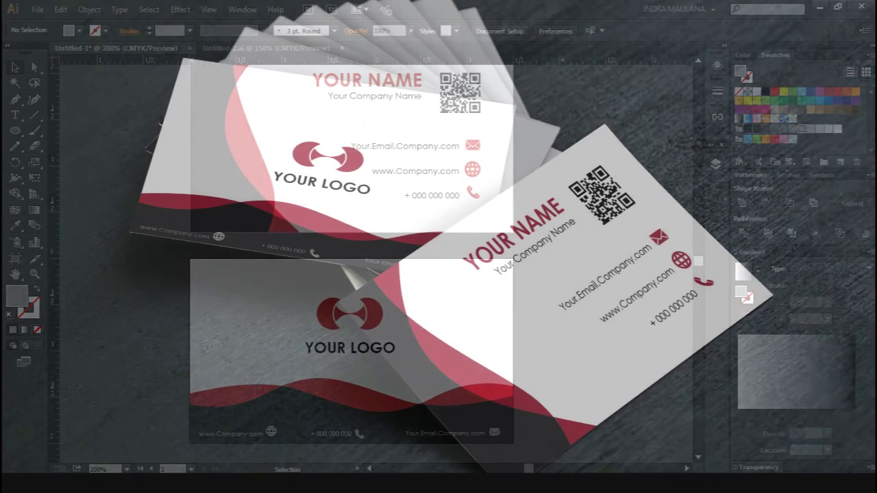